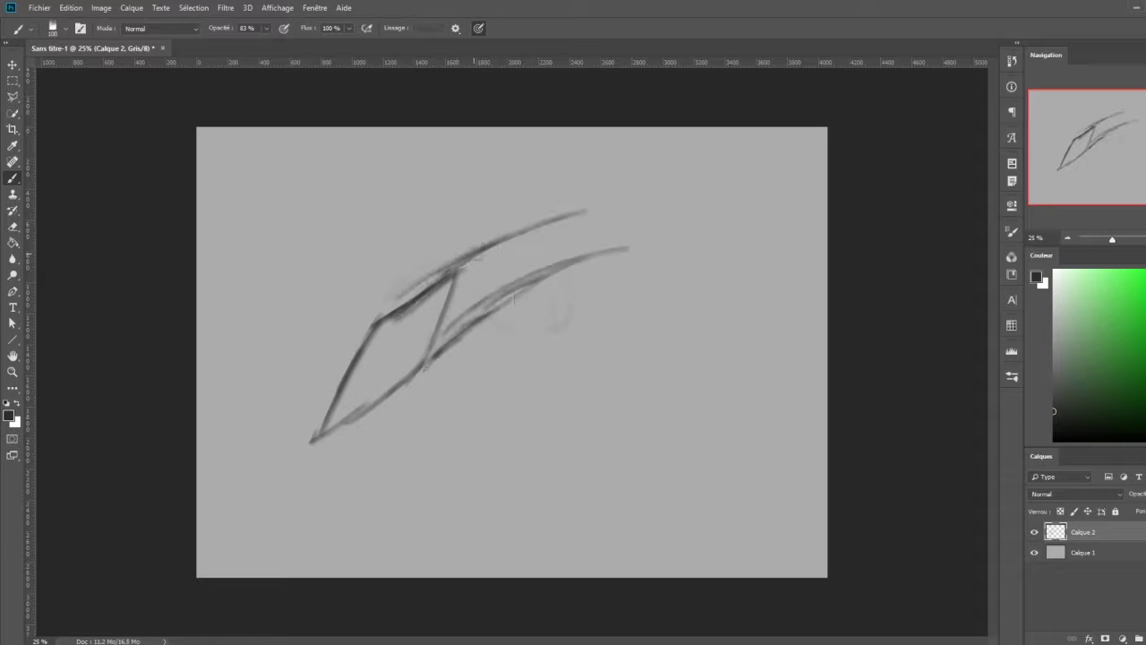
Sketch trial curved strokes across the canvas, then undo them.
mouse_move(466, 269)
mouse_down()
mouse_move(818, 269)
mouse_move(824, 358)
mouse_up()
drag(466, 291, 320, 476)
right_click(320, 476)
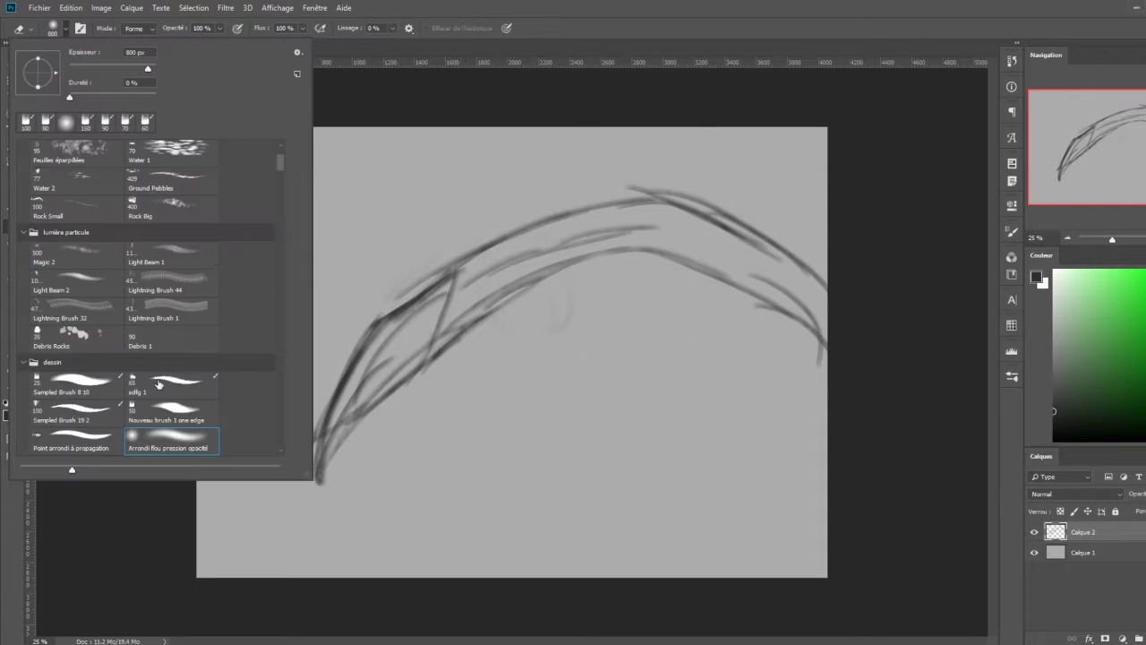
scroll(143, 313, down, 3)
key(Escape)
key(ctrl+z)
key(ctrl+z)
key(ctrl+z)
key(ctrl+z)
key(ctrl+z)
key(ctrl+z)
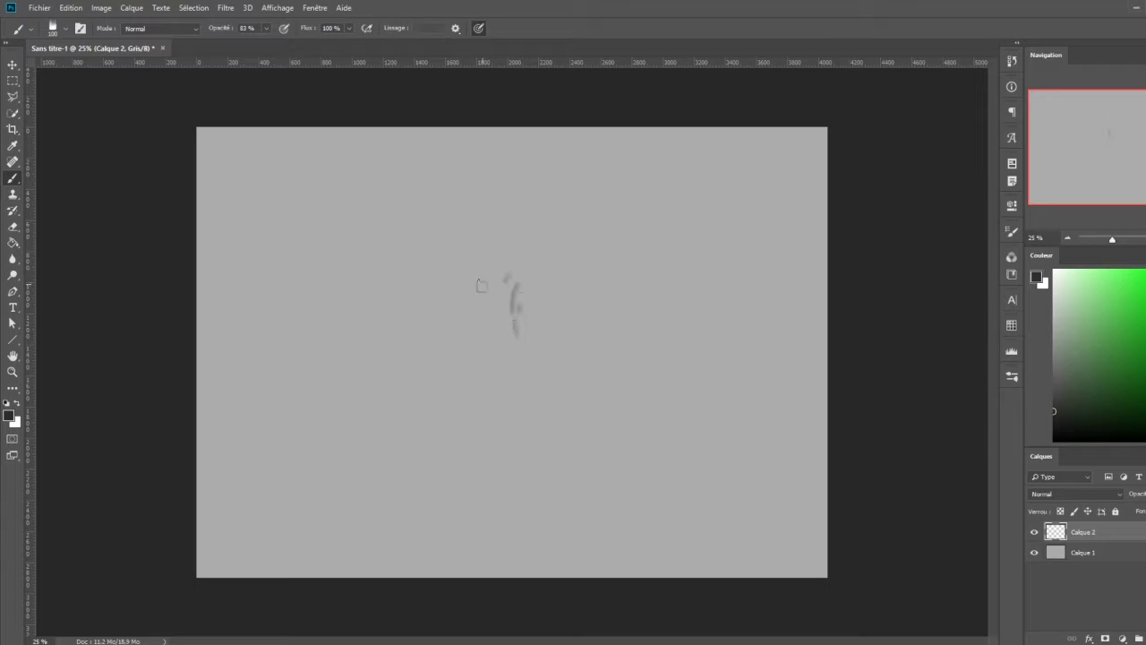
key(ctrl+z)
Draw horizontal horizon lines across the middle, a loop and a head shape, undoing the head.
drag(215, 387, 437, 388)
drag(233, 366, 694, 365)
drag(511, 377, 827, 380)
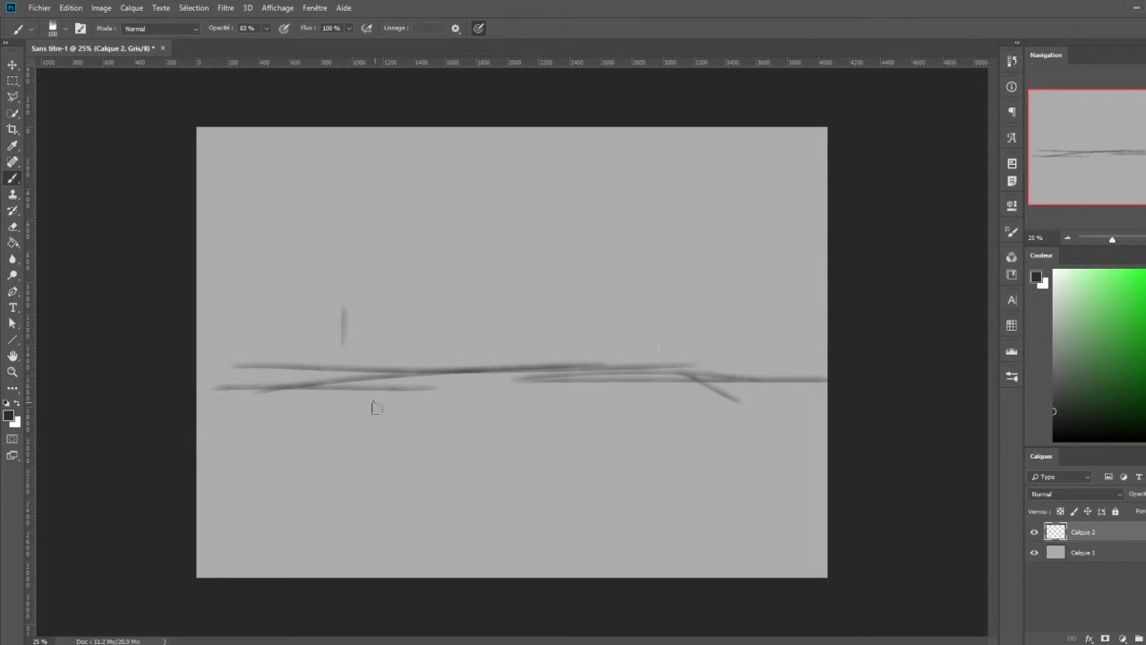
drag(466, 392, 583, 433)
mouse_move(667, 214)
mouse_down()
mouse_move(623, 273)
mouse_move(743, 344)
mouse_up()
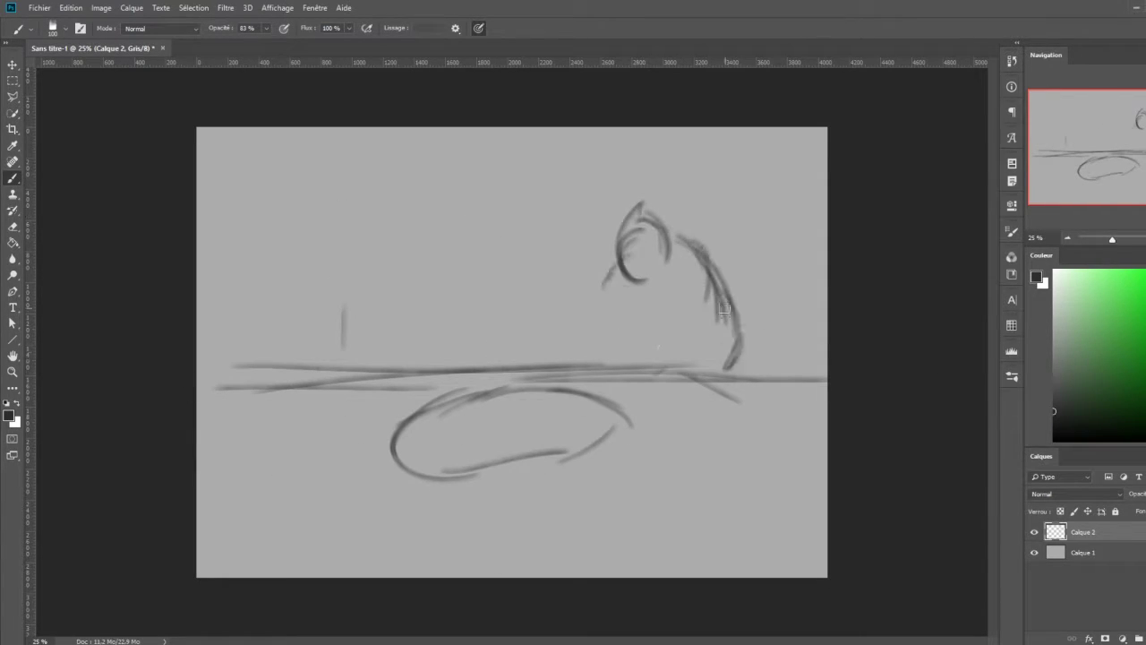
key(ctrl+z)
key(ctrl+z)
key(ctrl+z)
Redraw head and neck strokes at right, stepping back through history to keep the horizon stroke.
mouse_move(667, 289)
mouse_down()
mouse_move(632, 320)
mouse_move(743, 376)
mouse_up()
drag(672, 358, 762, 430)
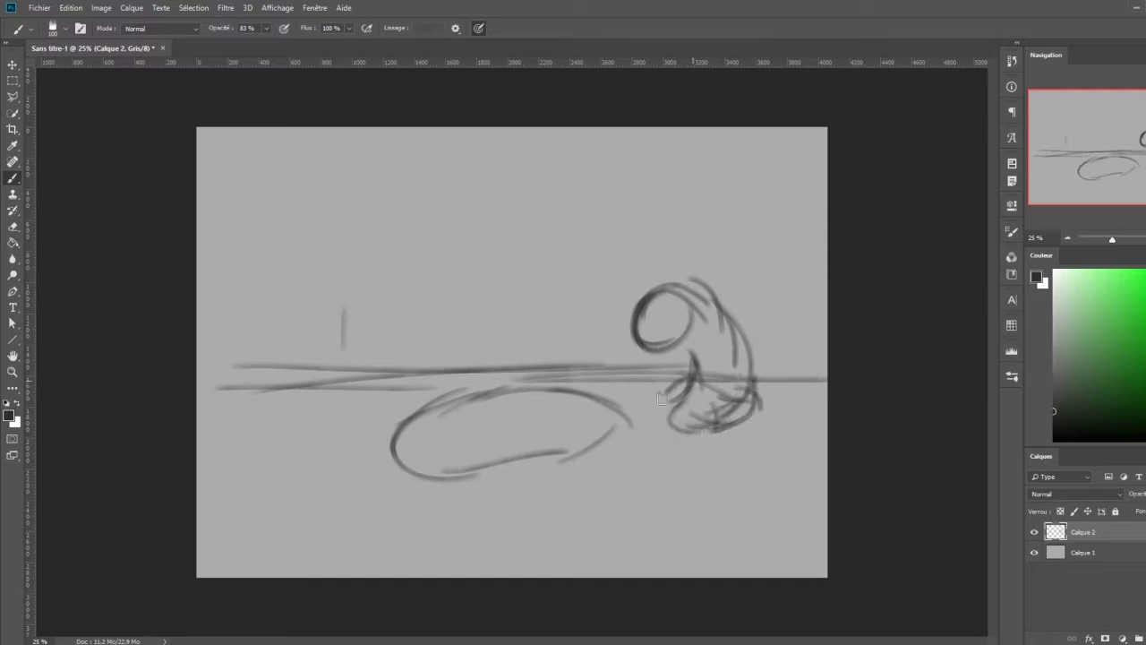
drag(680, 381, 663, 421)
key(ctrl+alt+z)
key(ctrl+alt+z)
key(ctrl+alt+z)
key(ctrl+alt+z)
key(ctrl+alt+z)
key(ctrl+alt+z)
key(ctrl+shift+z)
key(ctrl+shift+z)
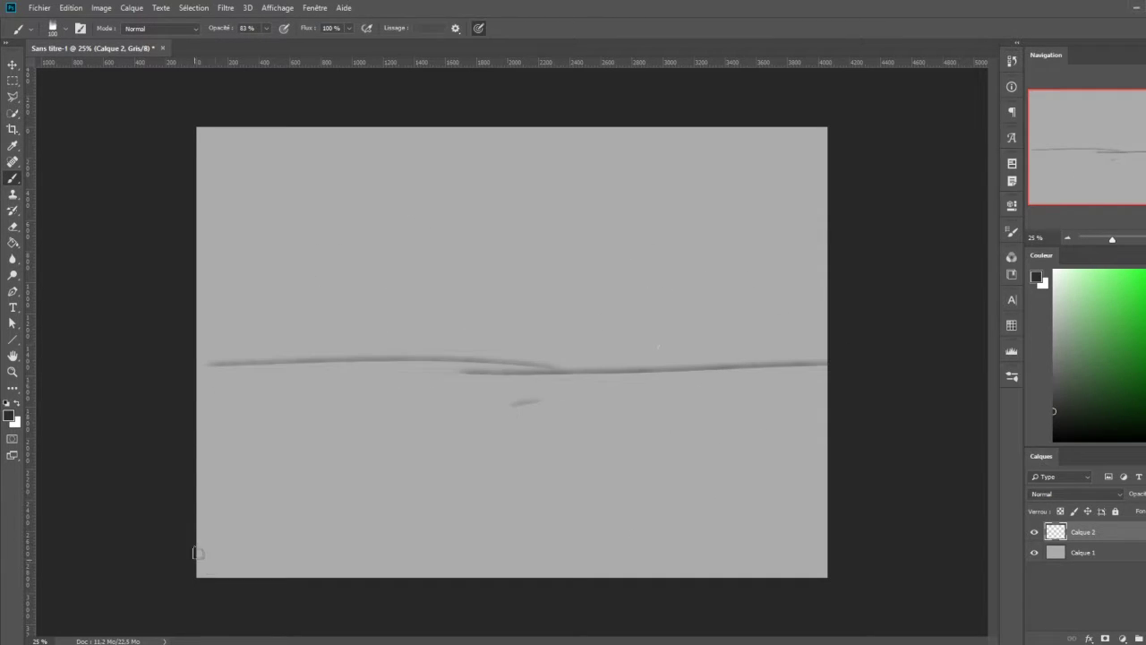
drag(197, 553, 386, 505)
key(ctrl+alt+z)
Sketch a round bushy head with hair strokes near the top.
drag(605, 193, 627, 253)
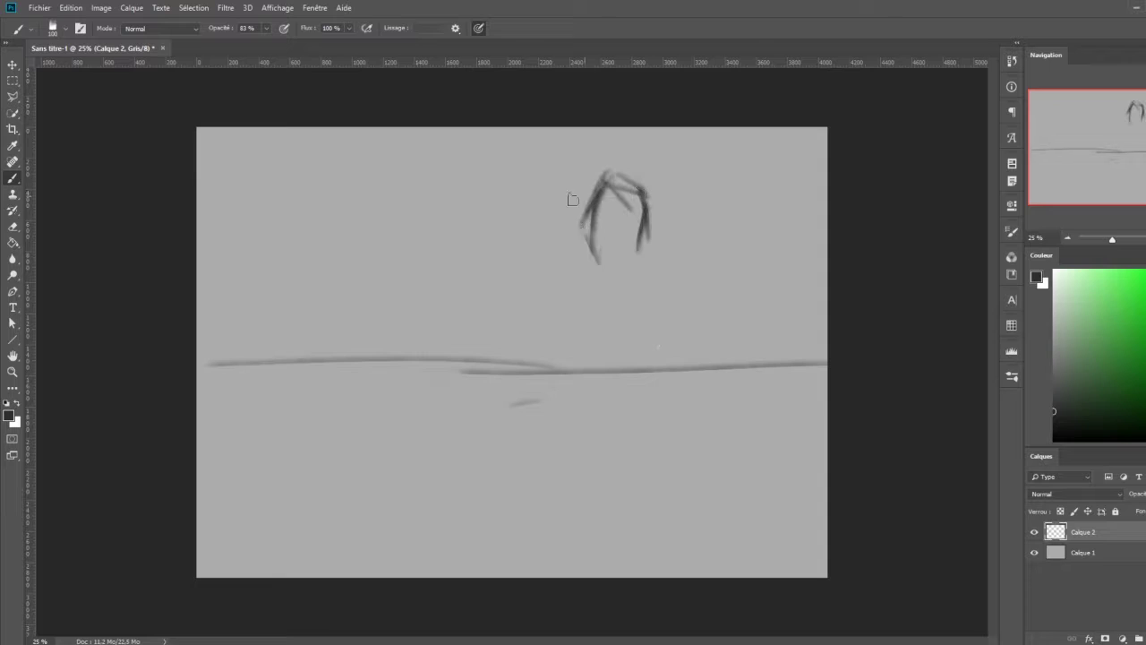
drag(559, 192, 685, 287)
drag(680, 215, 708, 350)
drag(551, 286, 651, 356)
Erase the head sketch and draw a diamond crystal with spikes on each side and a stem.
key(ctrl+alt+z)
key(ctrl+alt+z)
key(ctrl+alt+z)
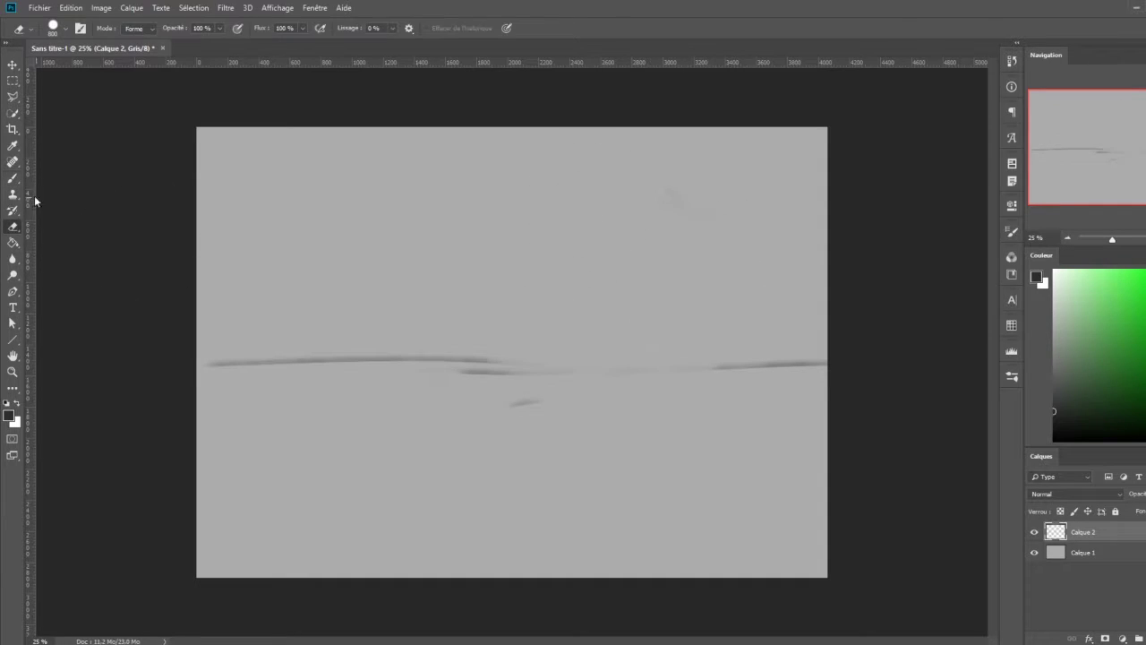
mouse_move(642, 209)
mouse_down()
mouse_move(622, 268)
mouse_move(644, 328)
mouse_up()
drag(621, 273, 644, 328)
drag(584, 281, 570, 368)
drag(705, 319, 695, 364)
drag(701, 276, 718, 365)
drag(641, 356, 634, 401)
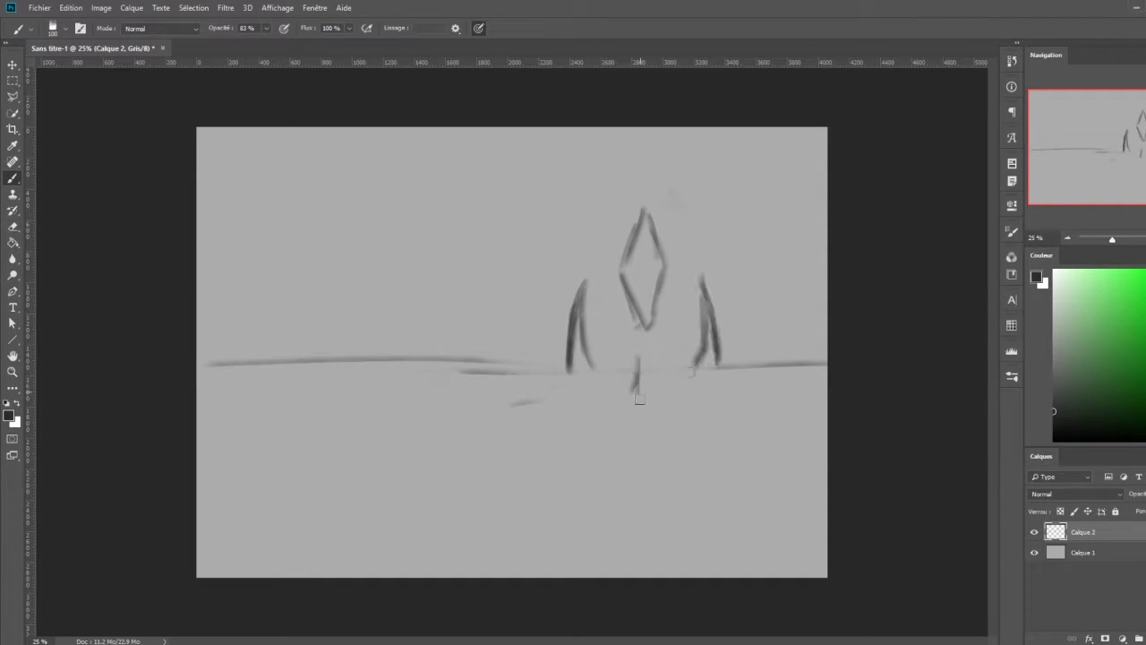
drag(643, 303, 641, 404)
Paint a white beam into the diamond and outline floating rocks around the crystal.
key(x)
drag(638, 128, 624, 235)
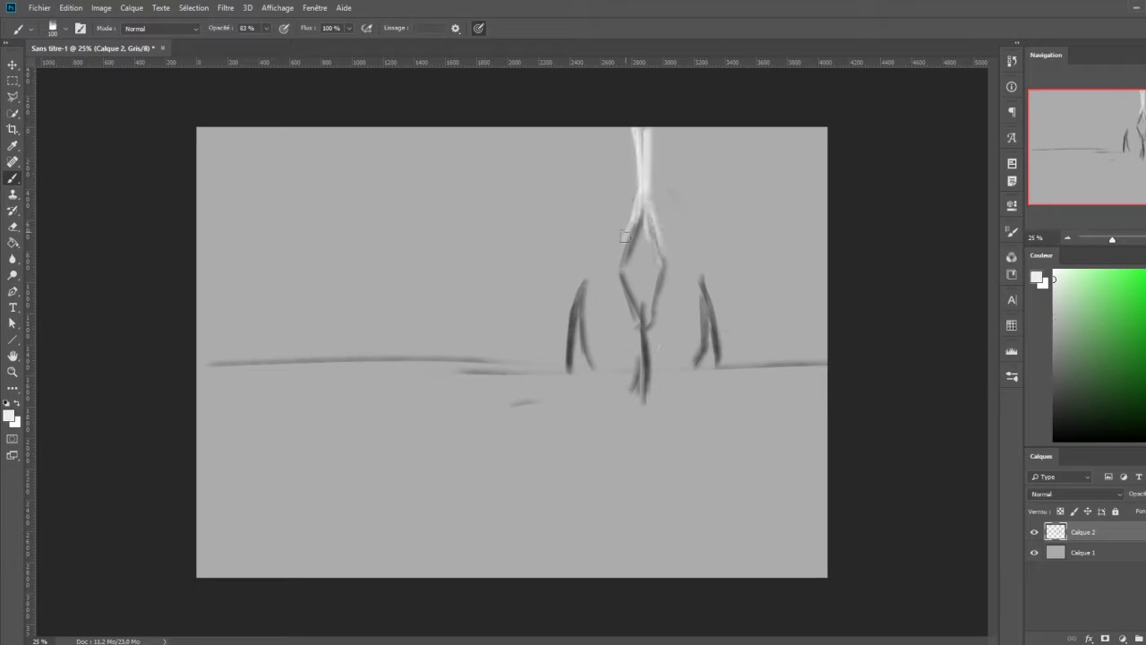
mouse_move(484, 179)
mouse_down()
mouse_move(492, 269)
mouse_move(549, 293)
mouse_up()
drag(562, 148, 573, 192)
drag(743, 152, 732, 194)
drag(700, 156, 704, 205)
drag(641, 376, 626, 403)
Thicken the horizon and sketch rocks along it plus a large floating rock at right.
drag(295, 363, 401, 359)
drag(452, 335, 465, 300)
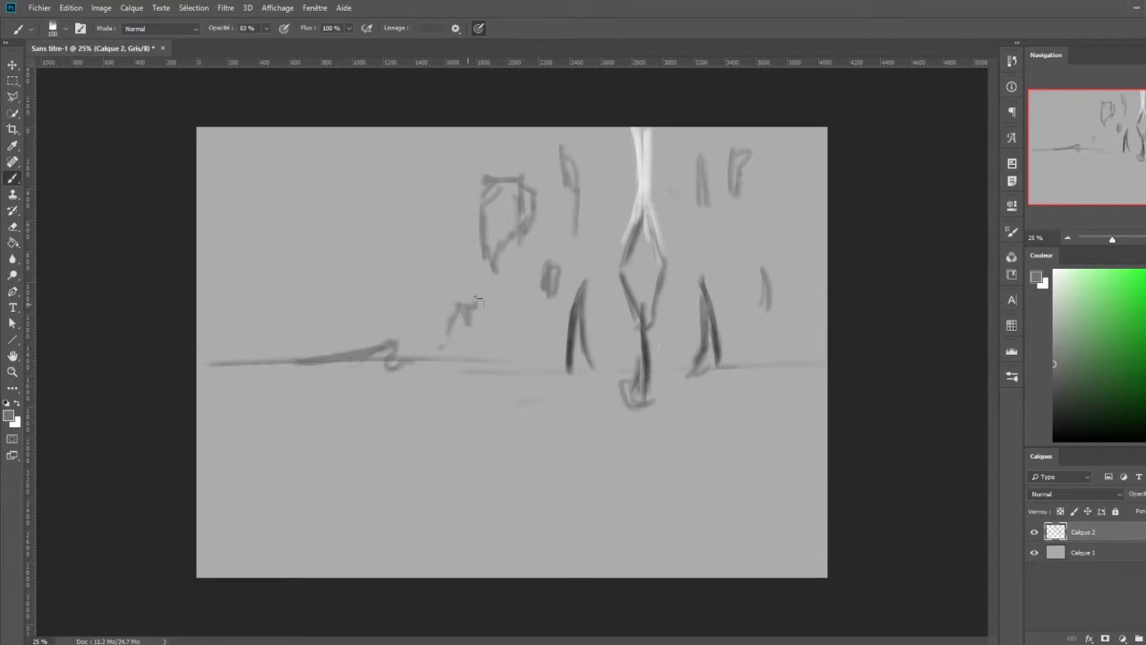
mouse_move(439, 372)
mouse_down()
mouse_move(496, 363)
mouse_move(528, 416)
mouse_up()
drag(690, 349, 685, 412)
drag(673, 235, 676, 301)
drag(806, 186, 766, 305)
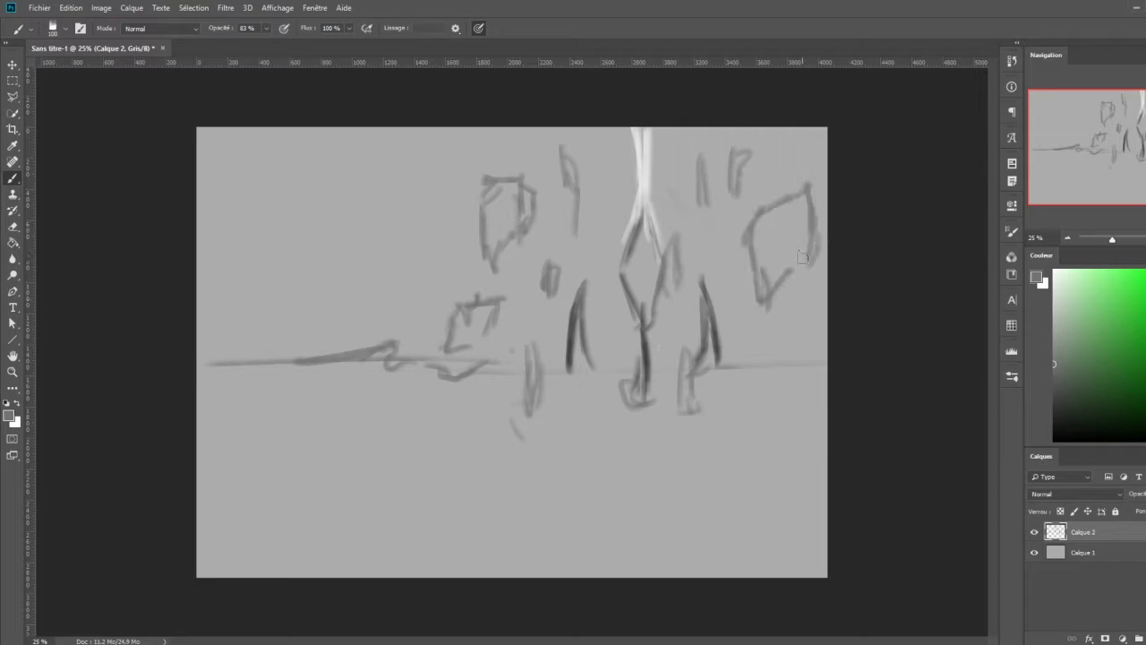
drag(819, 360, 804, 404)
Add a dark lower-left stroke and light curves sweeping up toward and below the crystal.
drag(199, 447, 381, 421)
drag(202, 421, 570, 273)
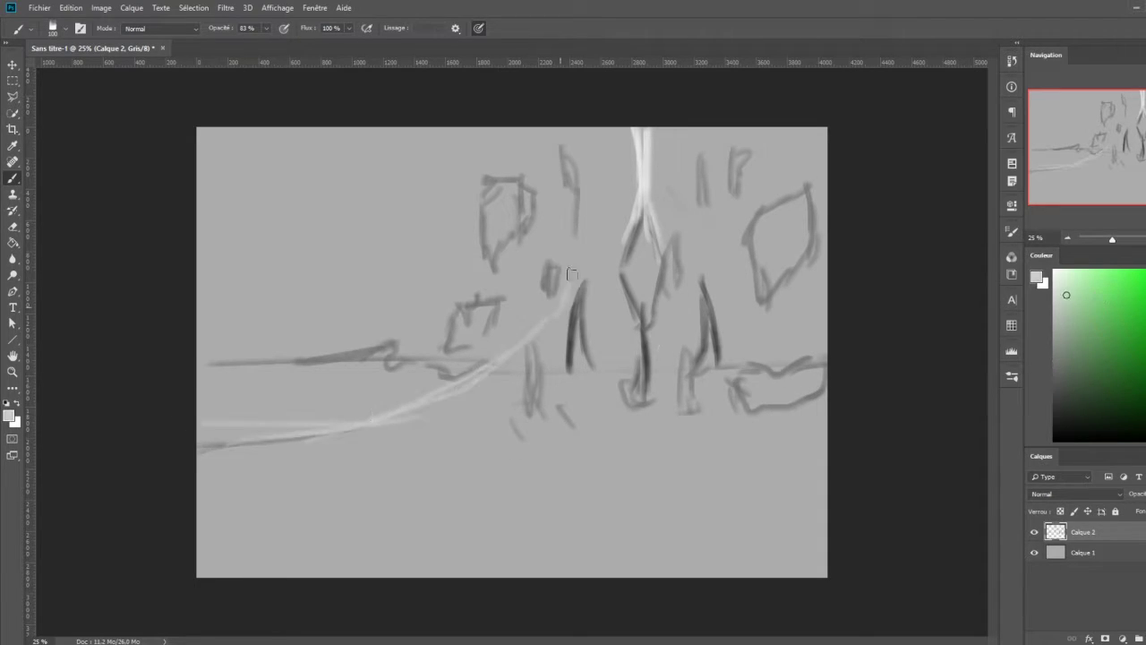
drag(647, 552, 615, 495)
drag(624, 307, 664, 531)
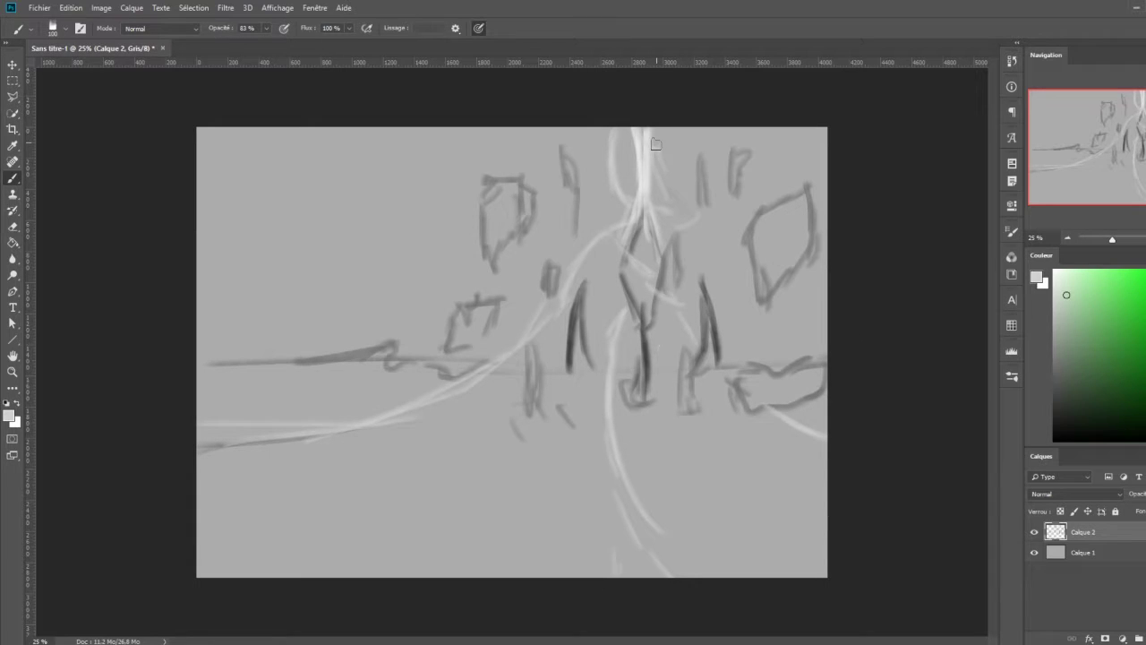
Sketch dark branching cliff lines at lower left and a dark mass at lower right.
mouse_move(199, 448)
mouse_down()
mouse_move(580, 503)
mouse_move(456, 575)
mouse_up()
drag(562, 474, 595, 573)
mouse_move(565, 475)
mouse_down()
mouse_move(417, 408)
mouse_move(199, 452)
mouse_up()
drag(222, 333, 243, 358)
drag(208, 424, 262, 394)
drag(197, 379, 269, 416)
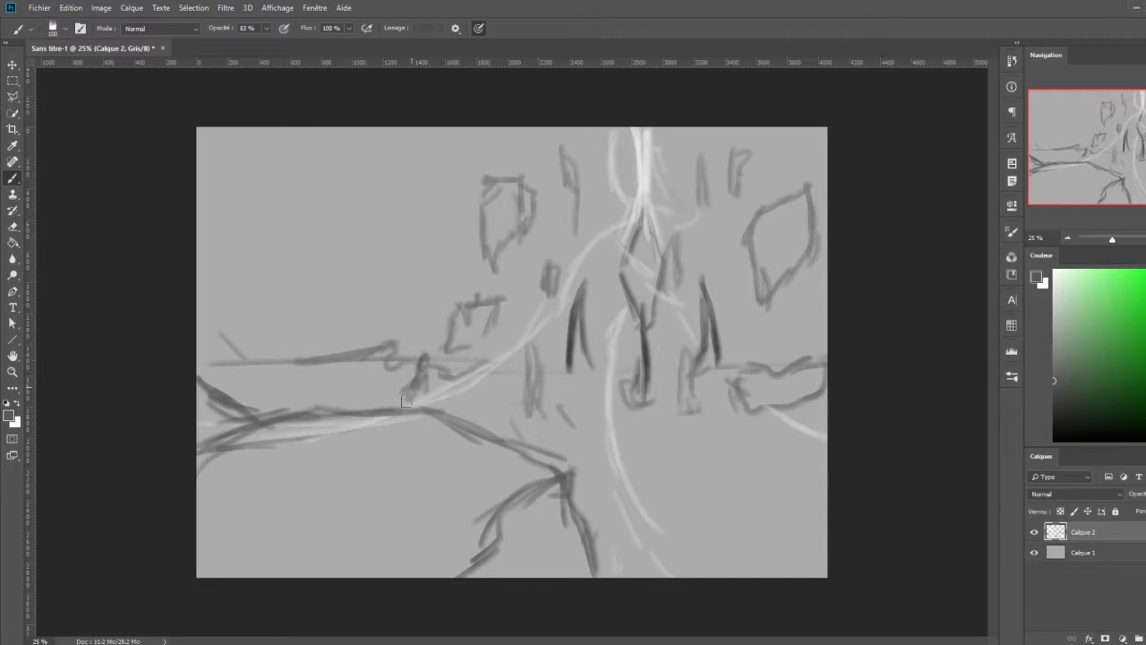
drag(806, 564, 752, 483)
Extend the dark lower mass, then paint the three spikes solid black on a new layer.
drag(787, 394, 609, 546)
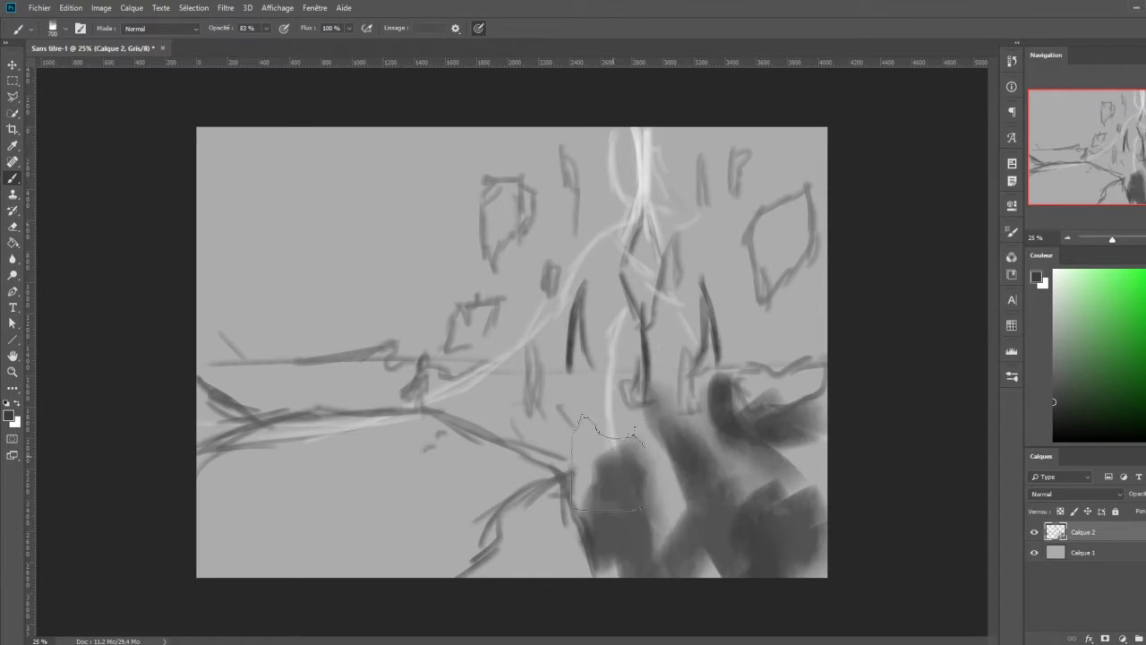
drag(224, 385, 734, 385)
key(ctrl+shift+alt+n)
mouse_move(700, 279)
mouse_down()
mouse_move(707, 367)
mouse_move(683, 368)
mouse_up()
key(bracketleft)
drag(643, 294, 638, 398)
mouse_move(584, 279)
mouse_down()
mouse_move(573, 333)
mouse_move(582, 375)
mouse_up()
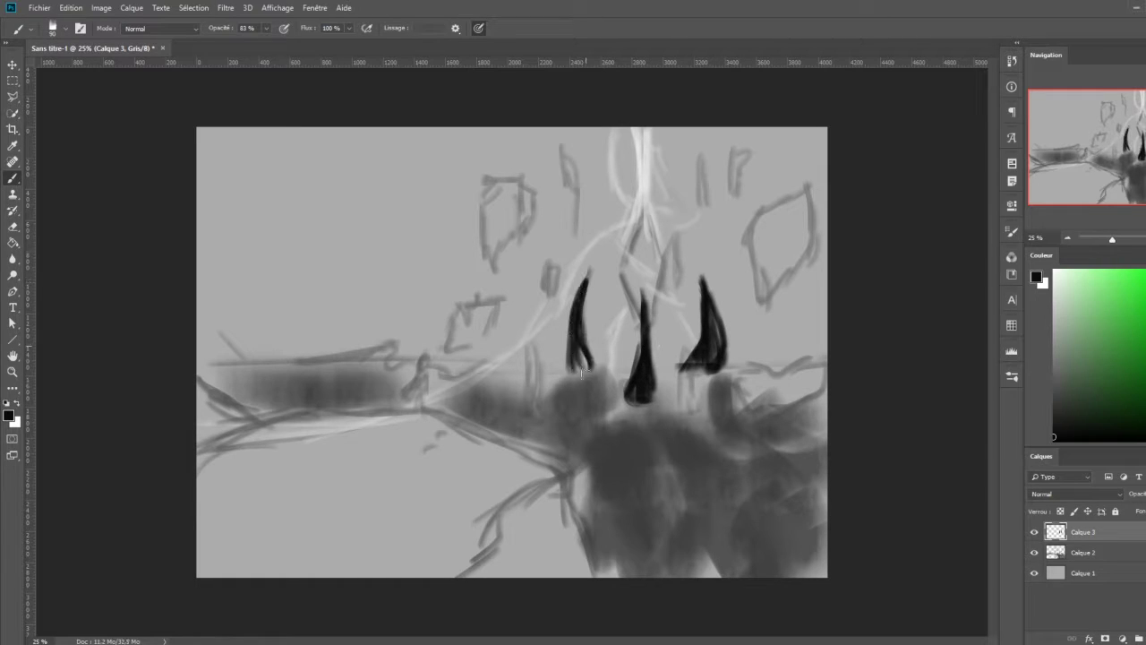
On new layers, darken the sky across the top and paint a pale central diamond crystal.
key(ctrl+shift+alt+n)
key(ctrl+bracketleft)
alt+click(646, 214)
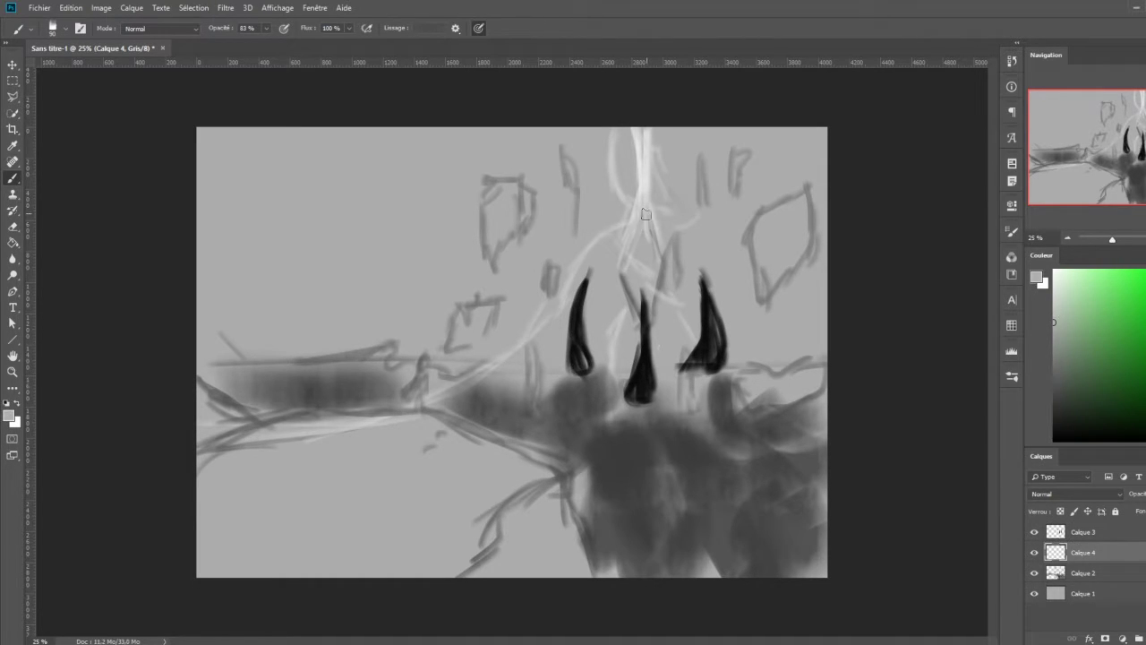
key(ctrl+shift+alt+n)
key(ctrl+shift+alt+n)
drag(260, 215, 385, 161)
mouse_move(224, 179)
mouse_down()
mouse_move(806, 197)
mouse_move(346, 256)
mouse_up()
mouse_move(269, 224)
mouse_down()
mouse_move(819, 269)
mouse_move(358, 269)
mouse_up()
click(1083, 552)
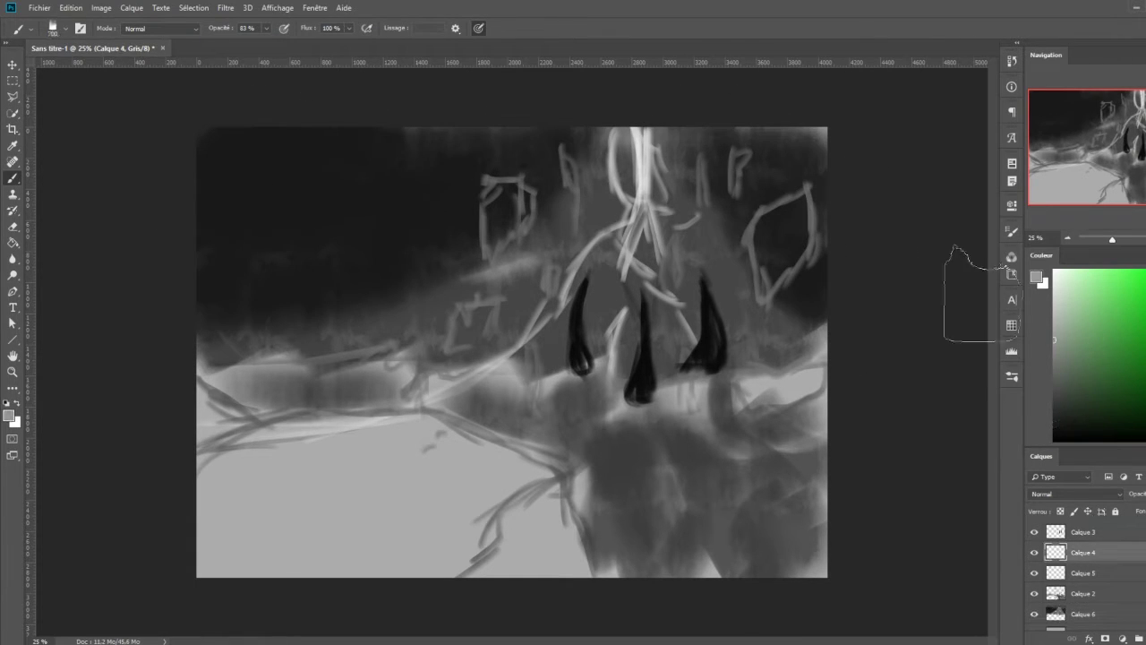
drag(647, 304, 640, 278)
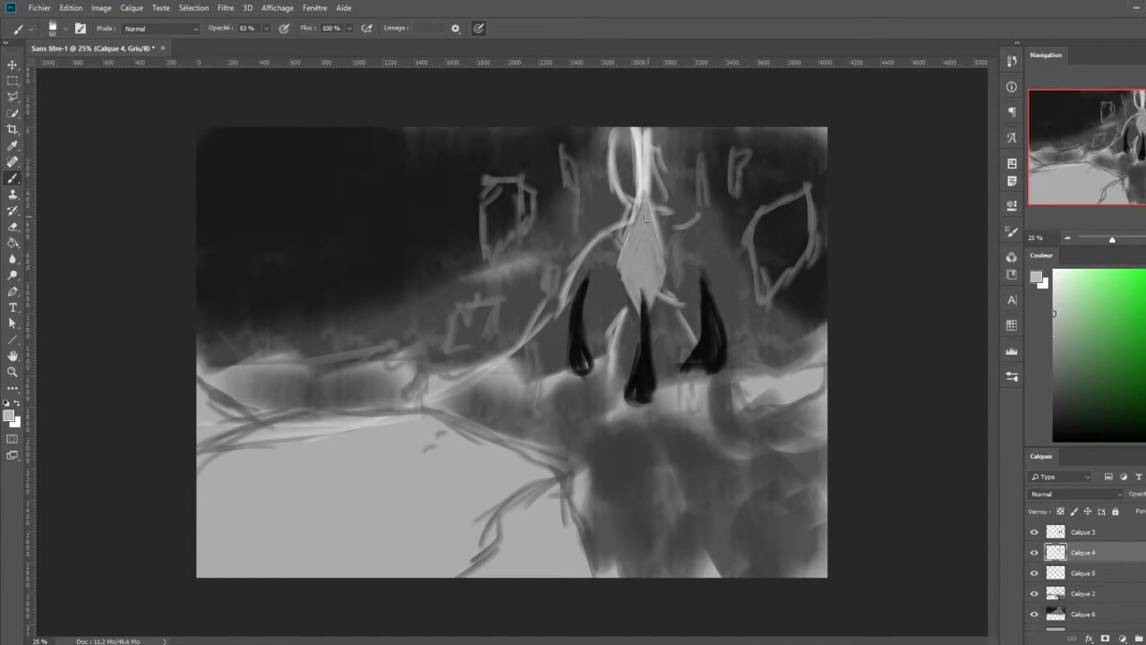
On Calque 3, shade the right floating rock in mid grey with lighter highlights.
click(1094, 535)
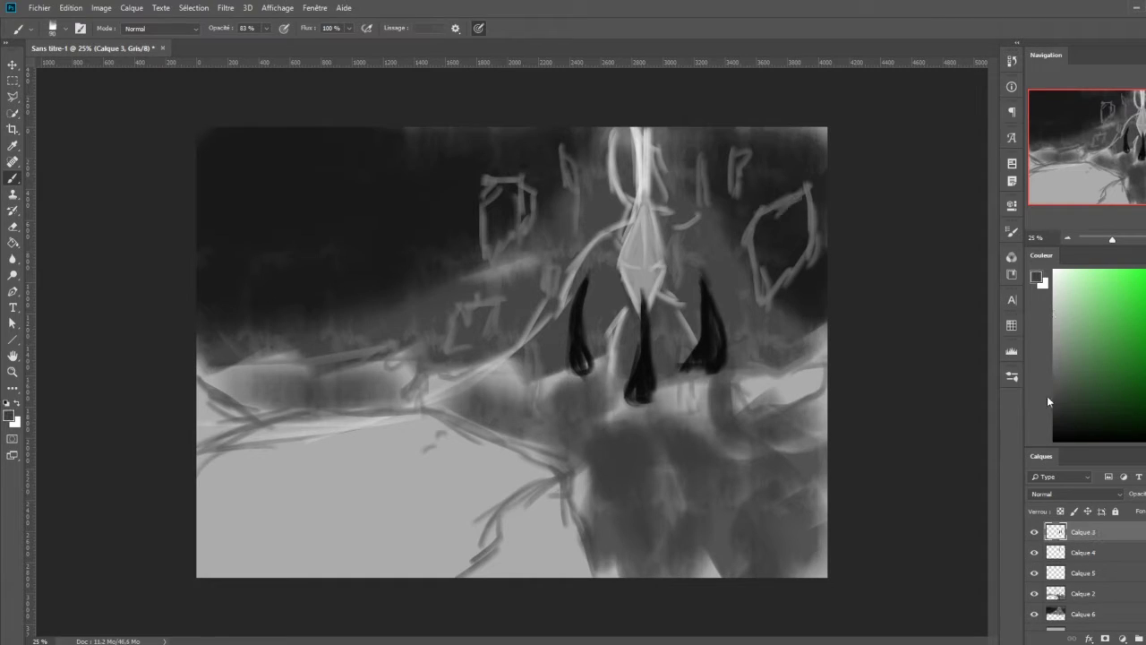
click(1048, 400)
key(bracketright)
key(bracketright)
key(bracketright)
mouse_move(757, 210)
mouse_down()
mouse_move(788, 233)
mouse_move(786, 264)
mouse_up()
mouse_move(816, 223)
mouse_down()
mouse_move(778, 286)
mouse_move(752, 295)
mouse_up()
key(bracketleft)
key(bracketleft)
key(bracketleft)
click(1053, 362)
drag(770, 190, 806, 241)
drag(748, 215, 757, 282)
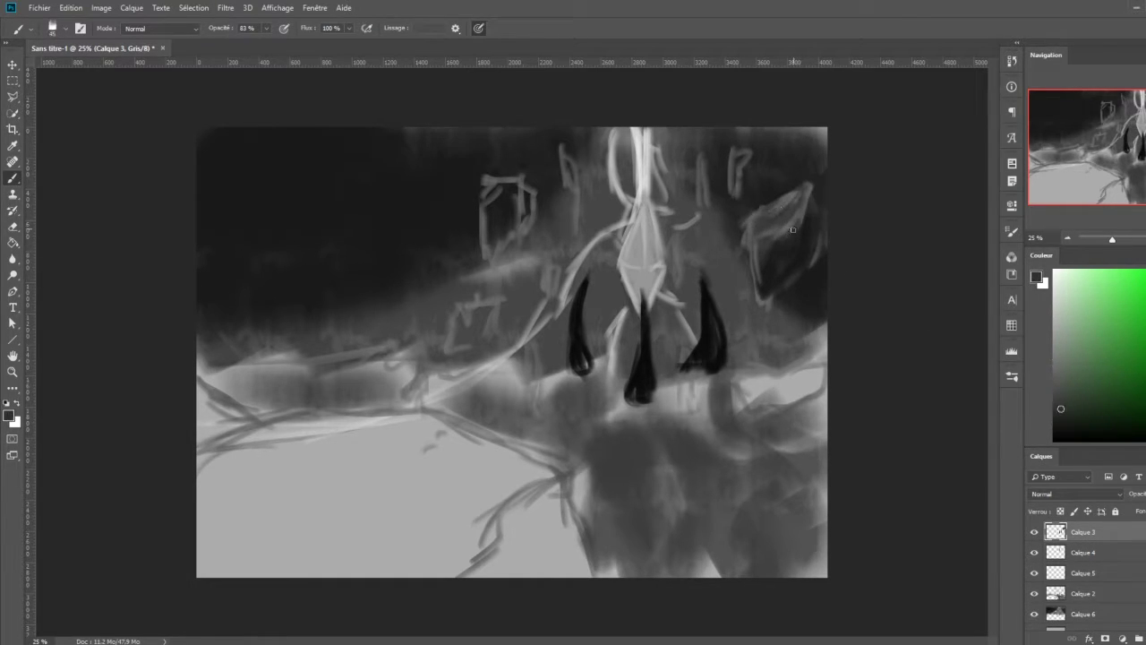
On Calque 5, paint a dark horizontal rock at right with a lighter stroke over it.
click(1066, 573)
key(bracketright)
key(bracketright)
key(bracketright)
drag(739, 387, 814, 375)
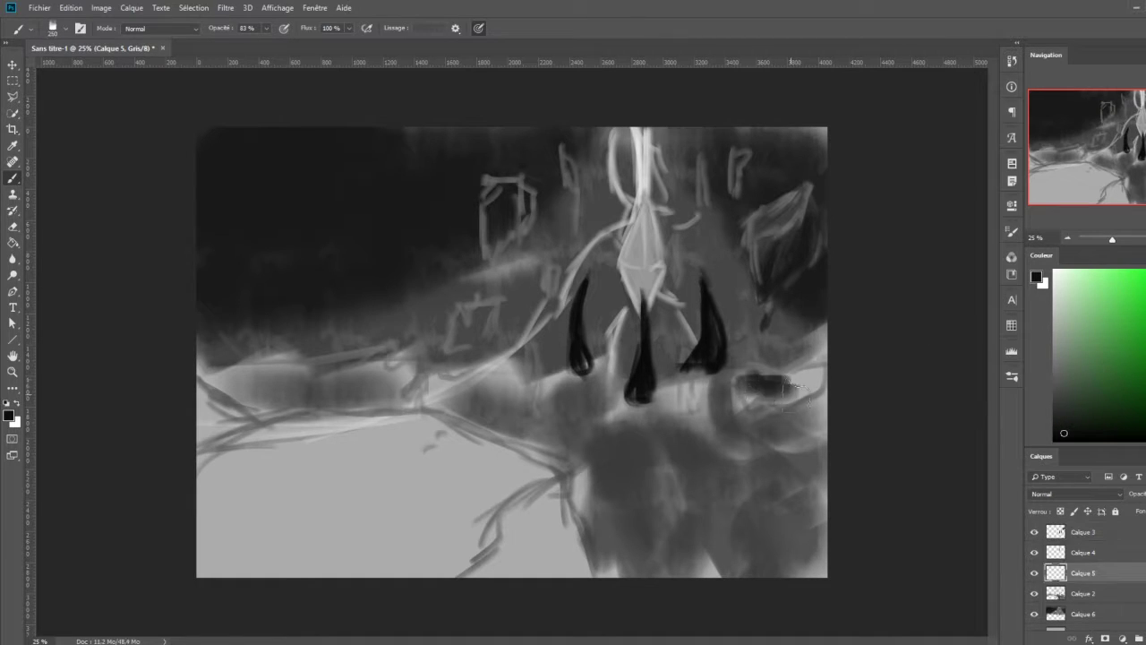
alt+click(779, 420)
drag(734, 403, 802, 365)
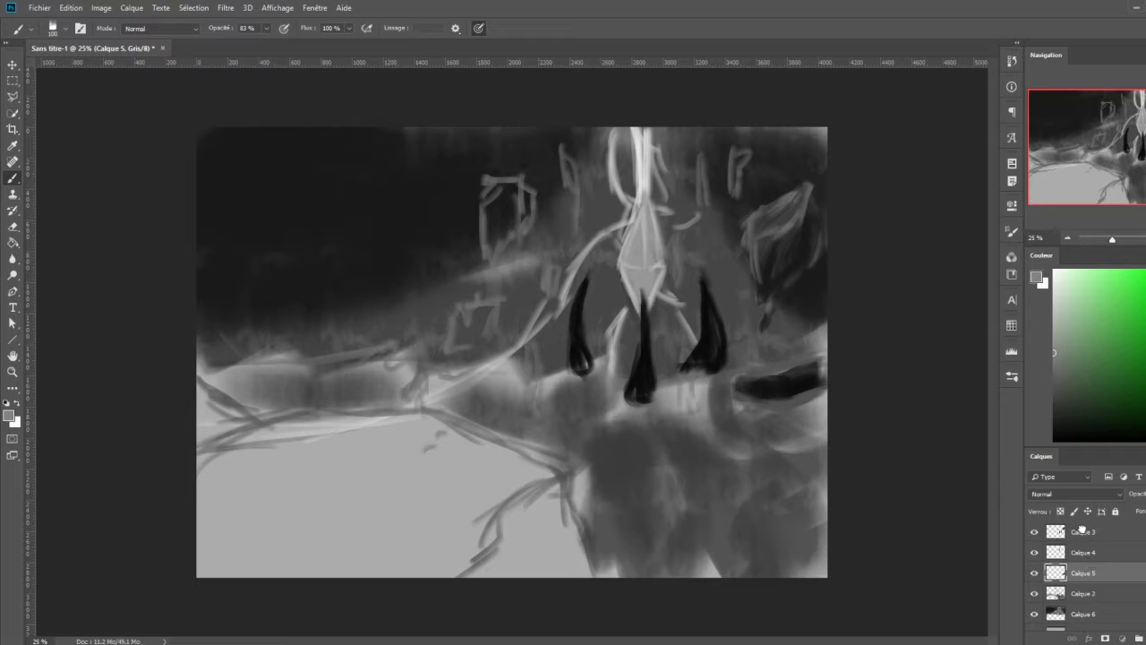
Add a new top layer and paint a light rock shape at upper left.
click(1082, 529)
key(ctrl+shift+alt+n)
key(bracketleft)
key(bracketleft)
key(bracketleft)
drag(488, 174, 514, 251)
Shade the upper-left floating rock with near-black strokes.
click(1054, 421)
drag(483, 197, 498, 247)
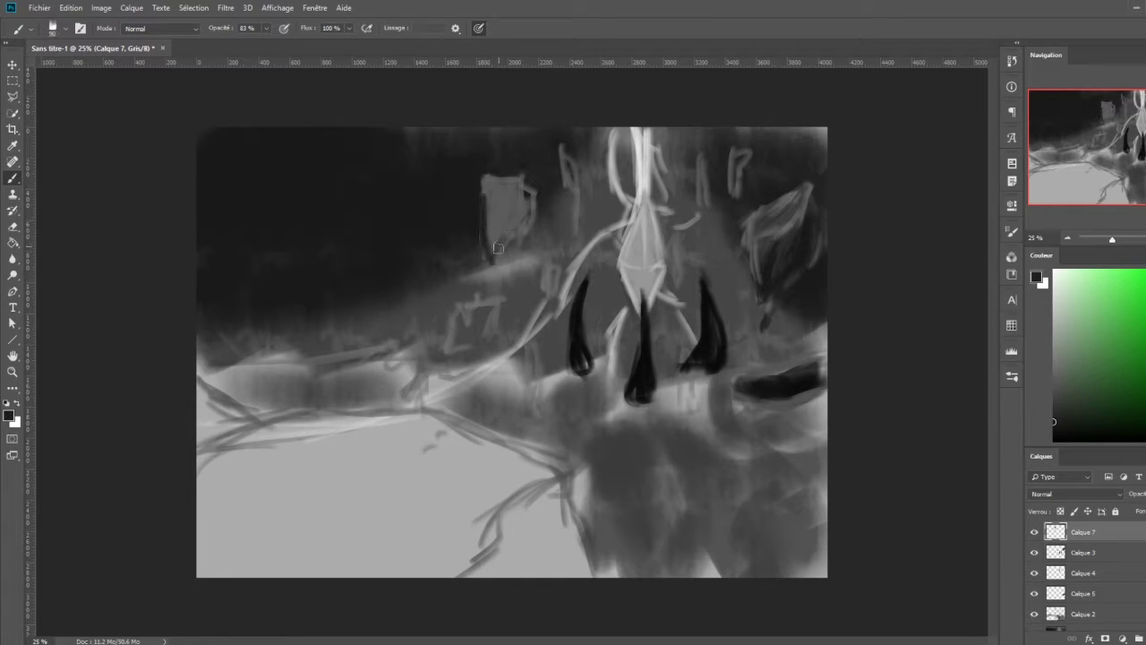
drag(514, 184, 491, 260)
key(bracketright)
key(bracketright)
key(bracketright)
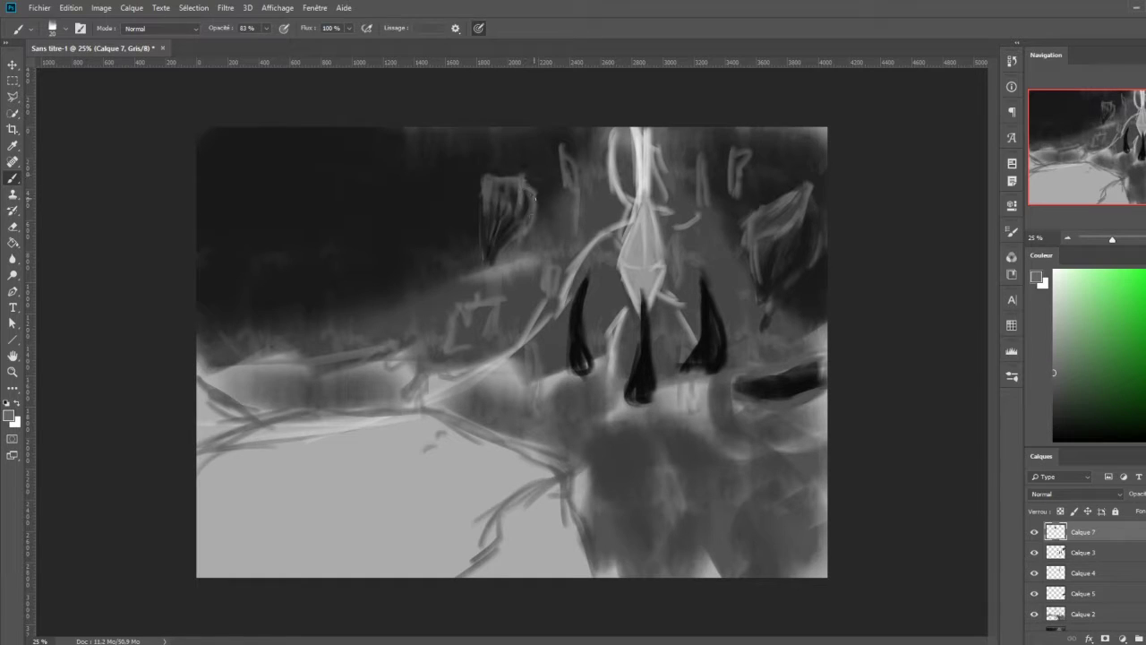
On a new layer, paint broad grey strokes and a dark blob over the lower left.
key(ctrl+shift+alt+n)
key(bracketright)
key(bracketright)
key(bracketright)
mouse_move(268, 448)
mouse_down()
mouse_move(269, 510)
mouse_move(396, 563)
mouse_move(332, 525)
mouse_move(441, 458)
mouse_move(408, 515)
mouse_up()
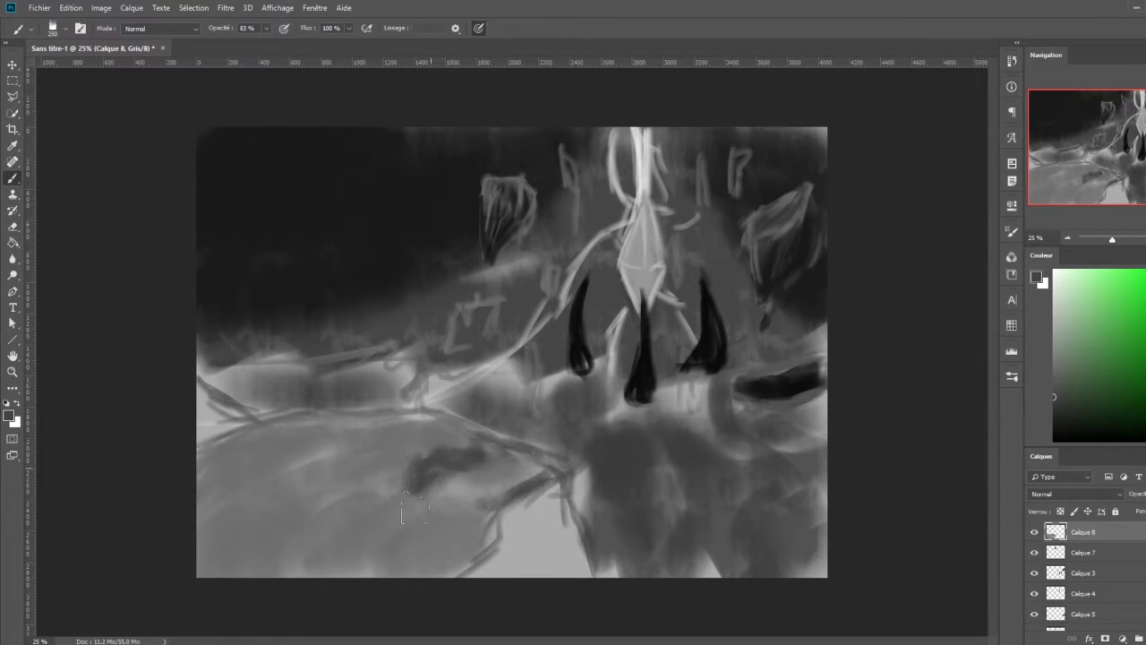
key(bracketleft)
key(bracketleft)
key(bracketleft)
mouse_move(287, 376)
mouse_down()
mouse_move(274, 448)
mouse_move(281, 357)
mouse_move(296, 461)
mouse_move(319, 477)
mouse_up()
alt+click(282, 421)
Add thin dark strokes across the lower ground and along the left edge.
key(bracketleft)
drag(435, 428, 408, 515)
drag(287, 533, 210, 573)
drag(366, 512, 304, 573)
drag(255, 491, 199, 524)
mouse_move(247, 434)
mouse_down()
mouse_move(199, 394)
mouse_move(199, 430)
mouse_up()
Paint a small dark-grey cloaked figure on the cliff, then move a new layer lower in the stack.
alt+click(229, 381)
drag(1064, 389, 1053, 391)
key(ctrl+shift+alt+n)
scroll(369, 405, up, 2)
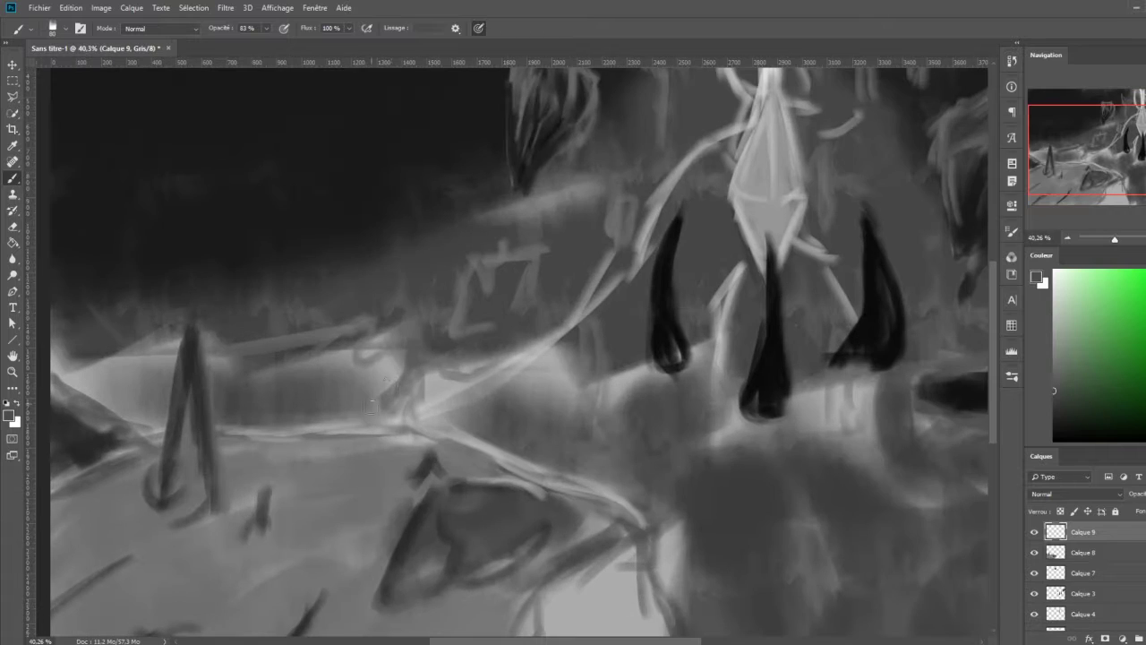
mouse_move(408, 366)
mouse_down()
mouse_move(376, 407)
mouse_move(417, 429)
mouse_up()
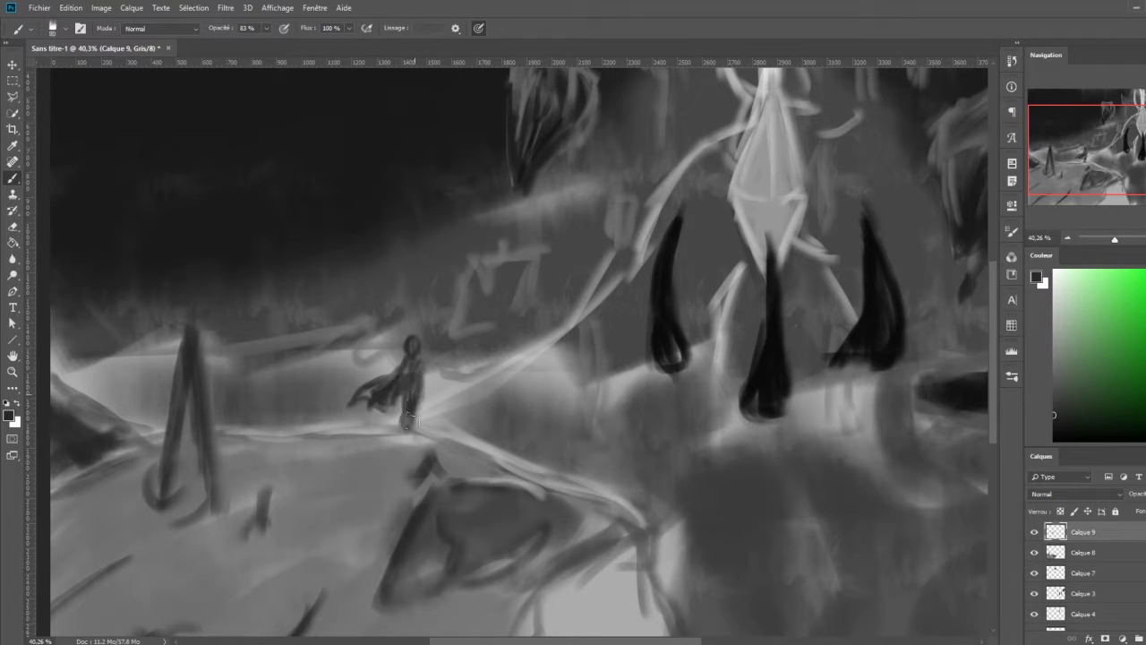
scroll(511, 349, down, 3)
scroll(511, 349, up, 1)
drag(1075, 532, 1074, 603)
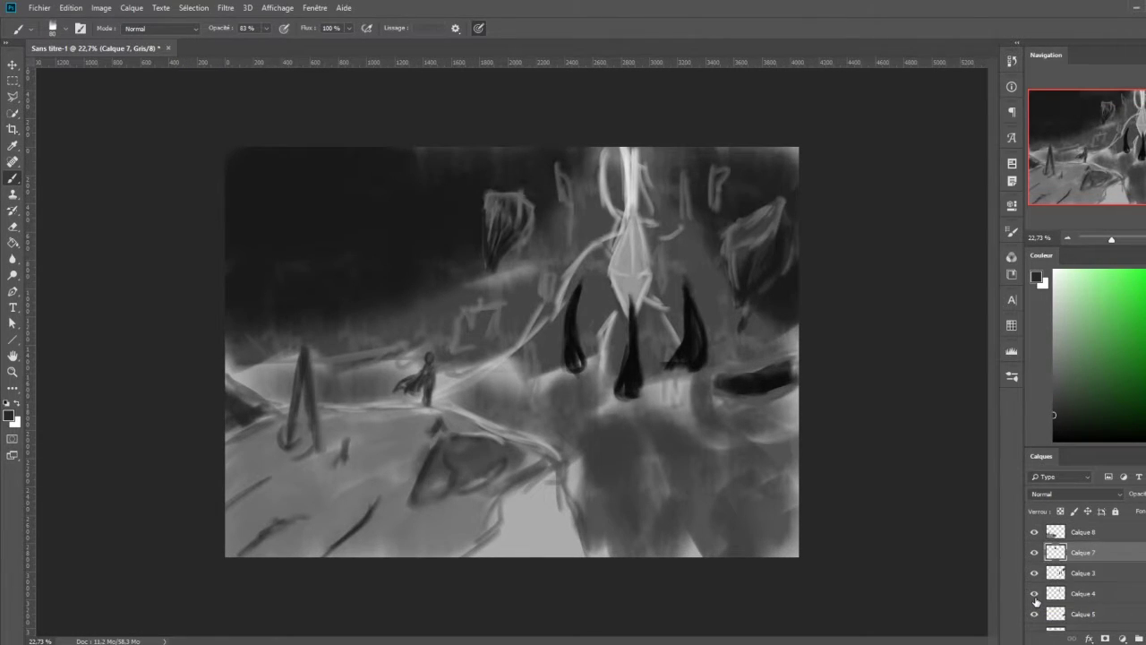
scroll(511, 351, up, 1)
Brighten the central light column with large white vertical strokes.
drag(618, 372, 627, 117)
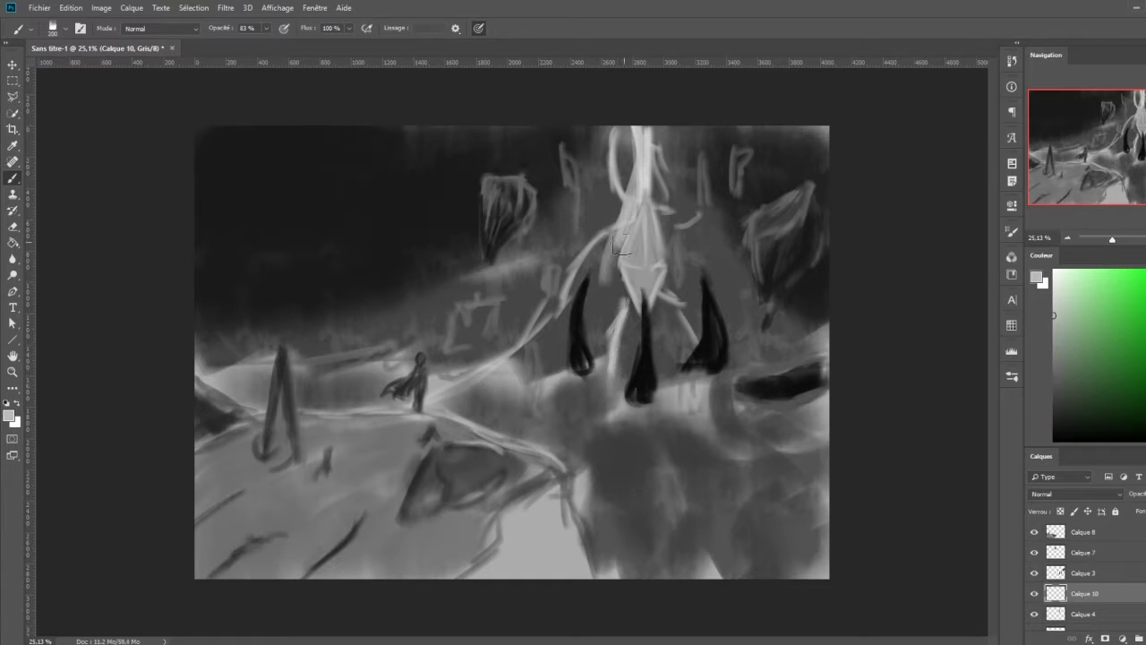
key(bracketright)
key(bracketright)
key(bracketright)
mouse_move(662, 179)
mouse_down()
mouse_move(653, 341)
mouse_move(646, 134)
mouse_move(617, 304)
mouse_up()
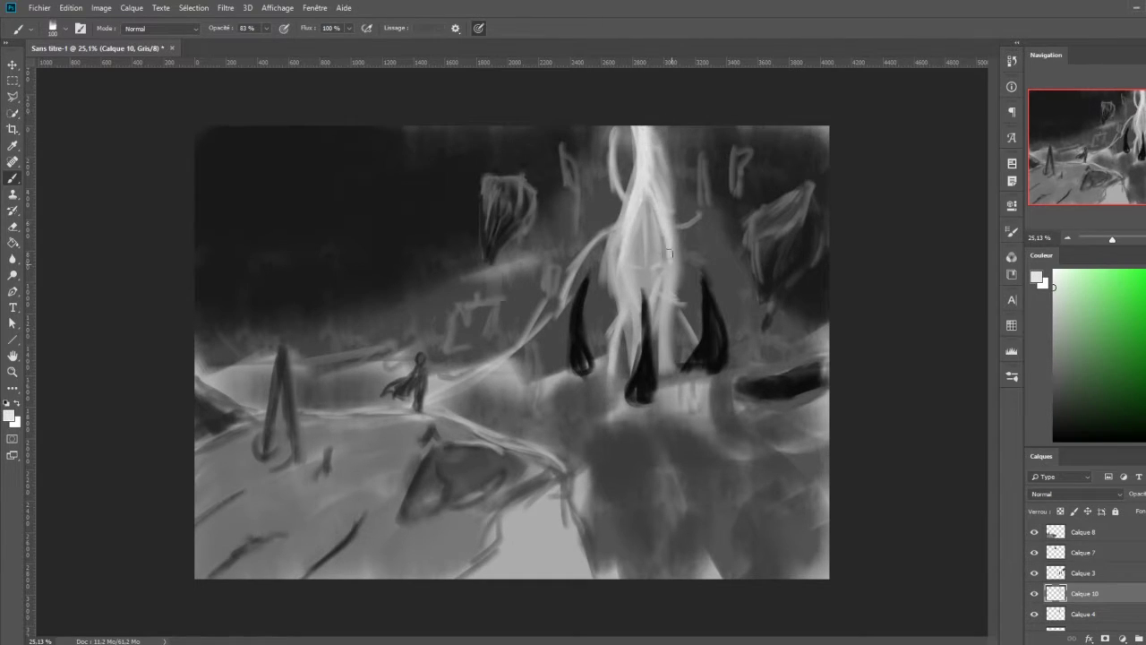
key(bracketright)
key(bracketright)
drag(300, 407, 537, 331)
Wrap bright curving ribbons around the column, across the horns and the dark right shape.
drag(238, 414, 559, 287)
drag(546, 332, 698, 188)
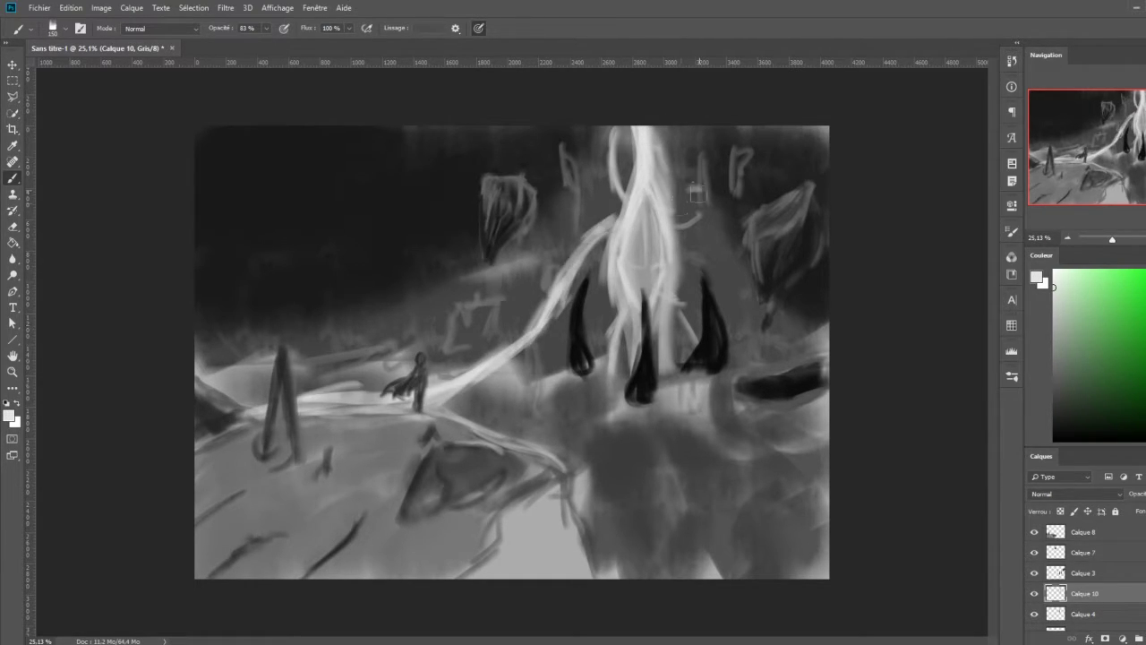
drag(627, 130, 694, 197)
mouse_move(528, 349)
mouse_down()
mouse_move(626, 215)
mouse_move(825, 582)
mouse_move(627, 425)
mouse_up()
key(bracketright)
key(bracketright)
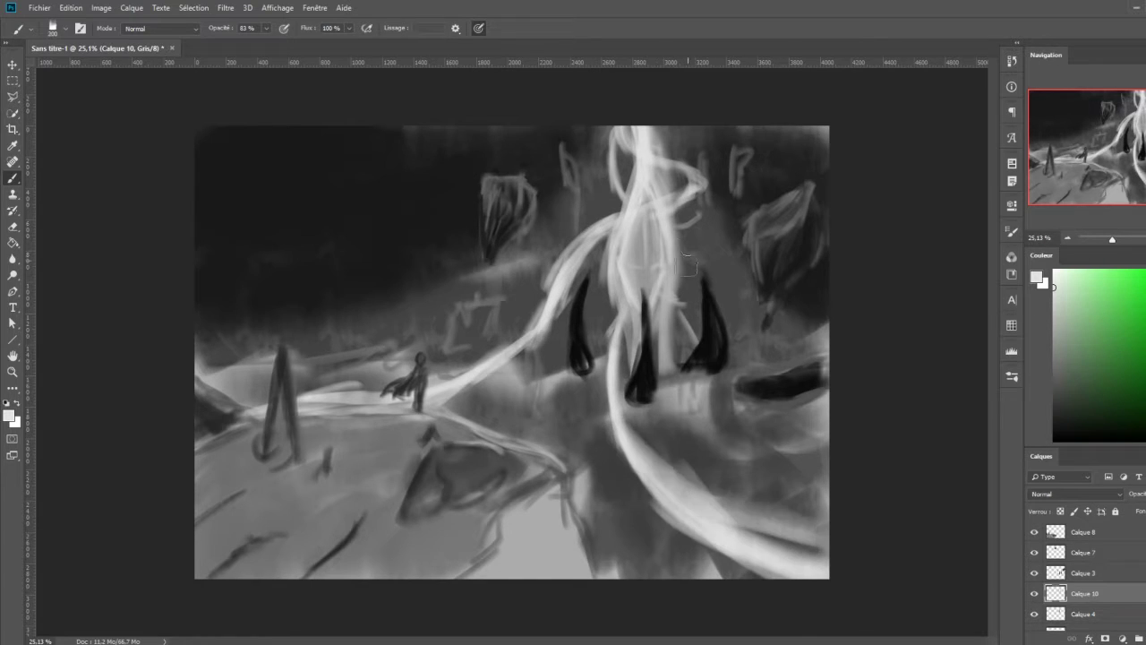
key(bracketleft)
key(bracketleft)
key(bracketleft)
drag(689, 269, 649, 207)
drag(807, 347, 663, 345)
drag(602, 211, 602, 133)
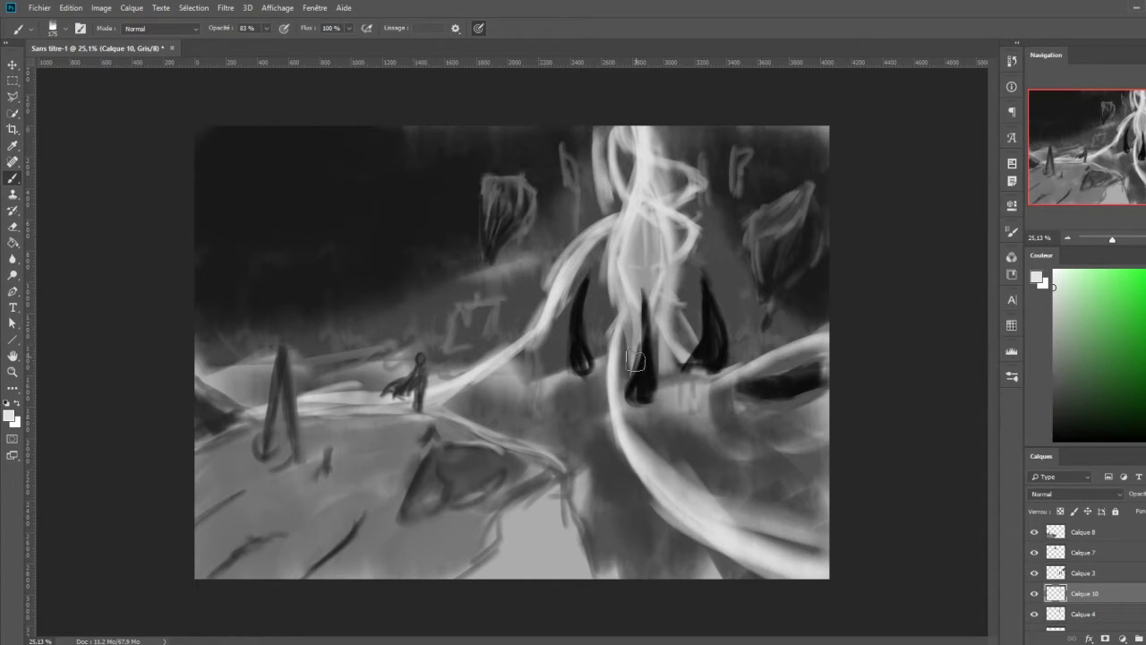
key(ctrl+shift+alt+n)
drag(901, 356, 759, 394)
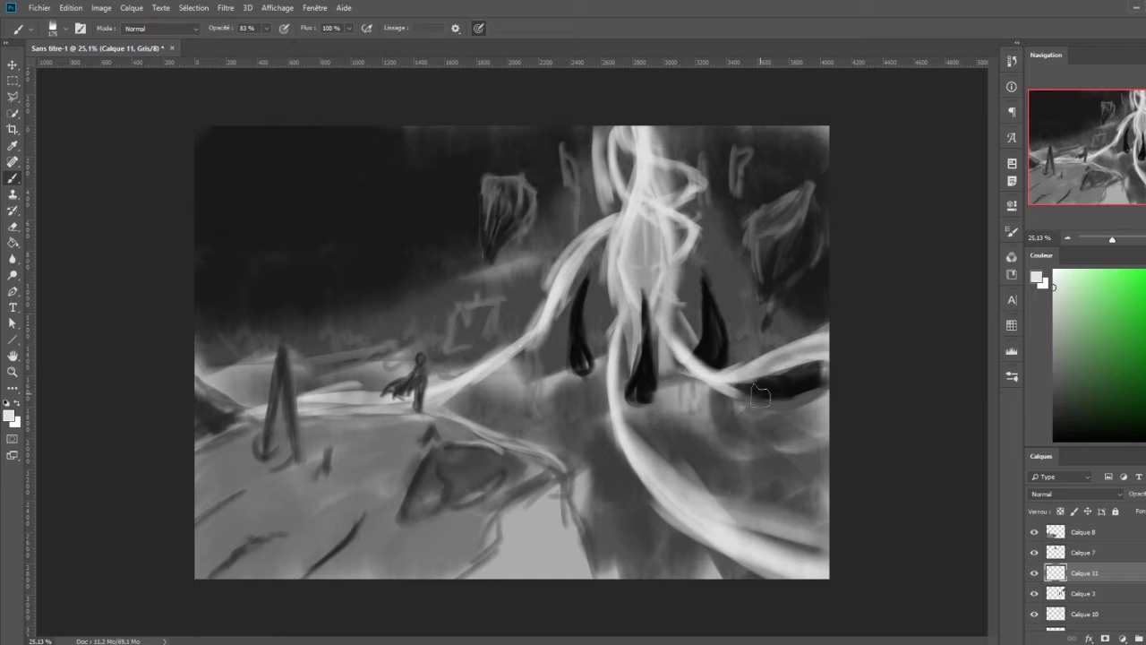
On a new lower layer, paint a black mass at lower centre with mid-grey strokes.
key(ctrl+shift+alt+n)
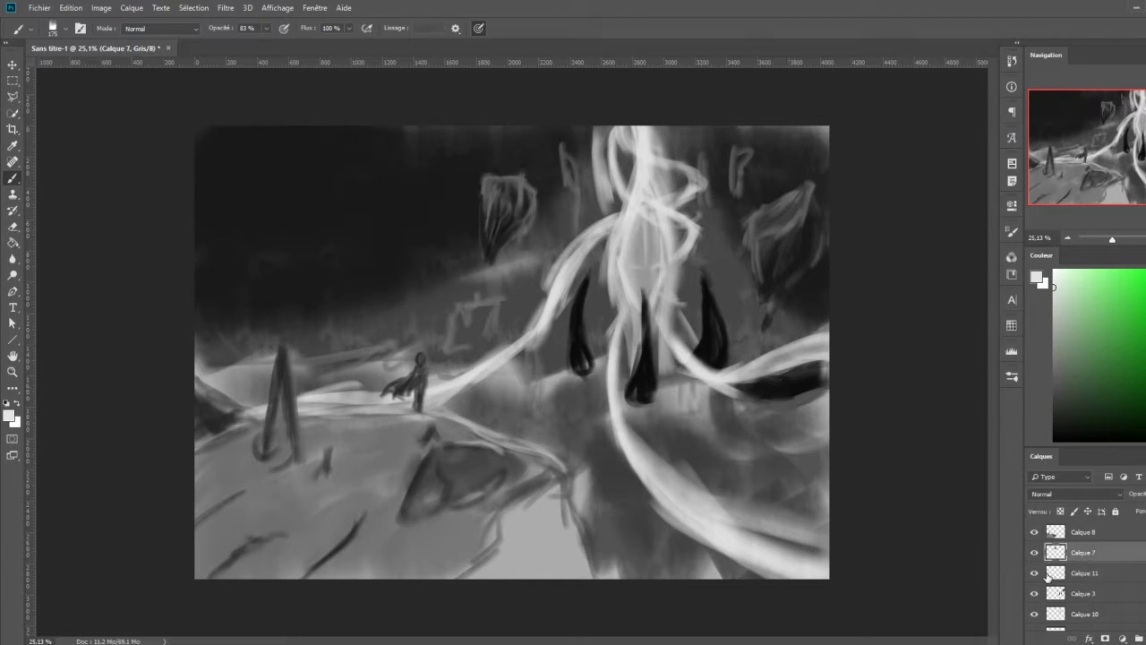
key(x)
key(bracketright)
key(bracketright)
key(bracketright)
mouse_move(699, 573)
mouse_down()
mouse_move(587, 492)
mouse_move(653, 533)
mouse_move(788, 454)
mouse_up()
key(ctrl+bracketleft)
key(ctrl+bracketleft)
drag(170, 385, 679, 396)
key(bracketleft)
key(bracketleft)
key(bracketleft)
alt+click(743, 421)
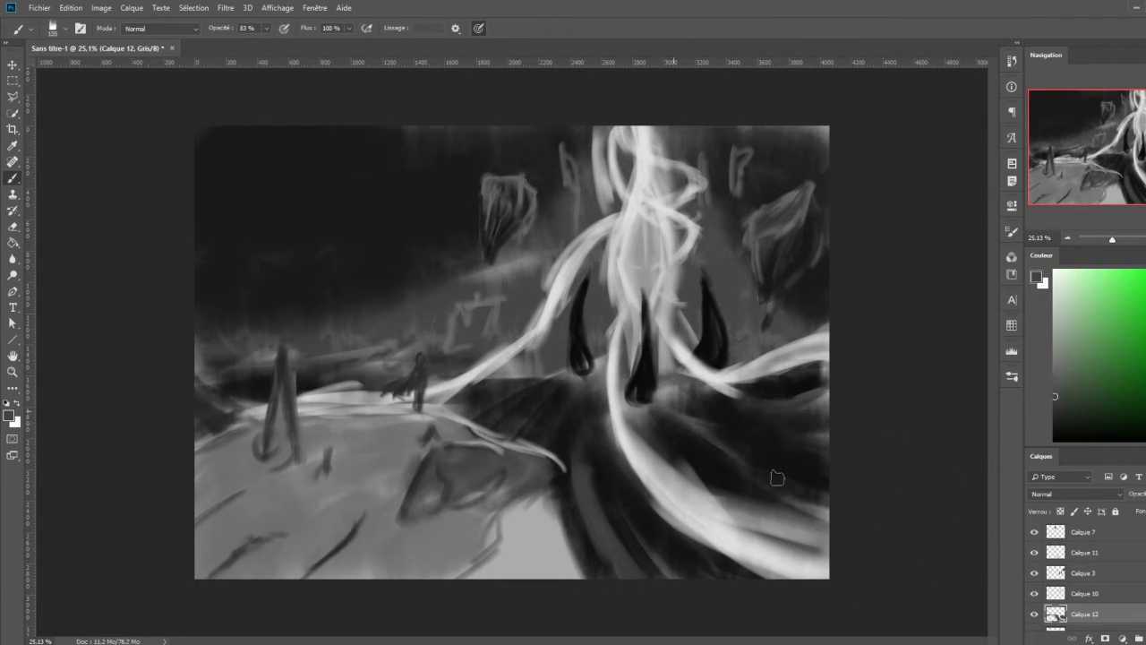
mouse_move(767, 473)
mouse_down()
mouse_move(654, 409)
mouse_move(591, 448)
mouse_move(488, 394)
mouse_up()
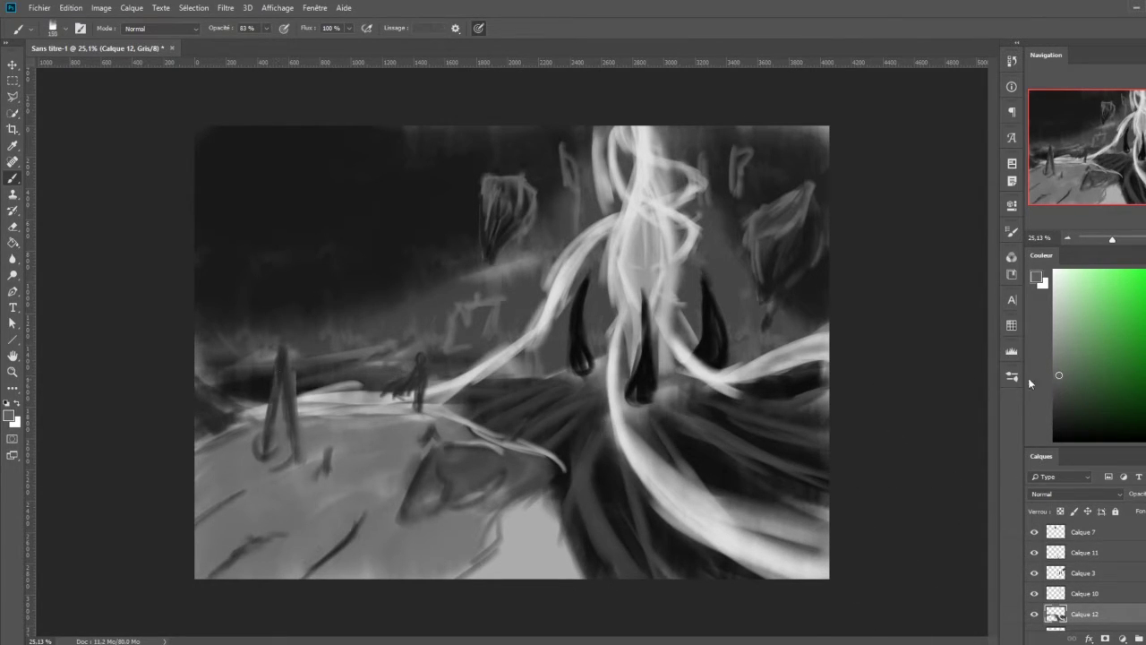
drag(791, 448, 680, 429)
drag(829, 411, 685, 435)
Add black radiating strokes across the lower centre and lower-right area.
key(d)
key(bracketleft)
key(bracketleft)
key(bracketleft)
mouse_move(788, 465)
mouse_down()
mouse_move(591, 447)
mouse_move(656, 552)
mouse_up()
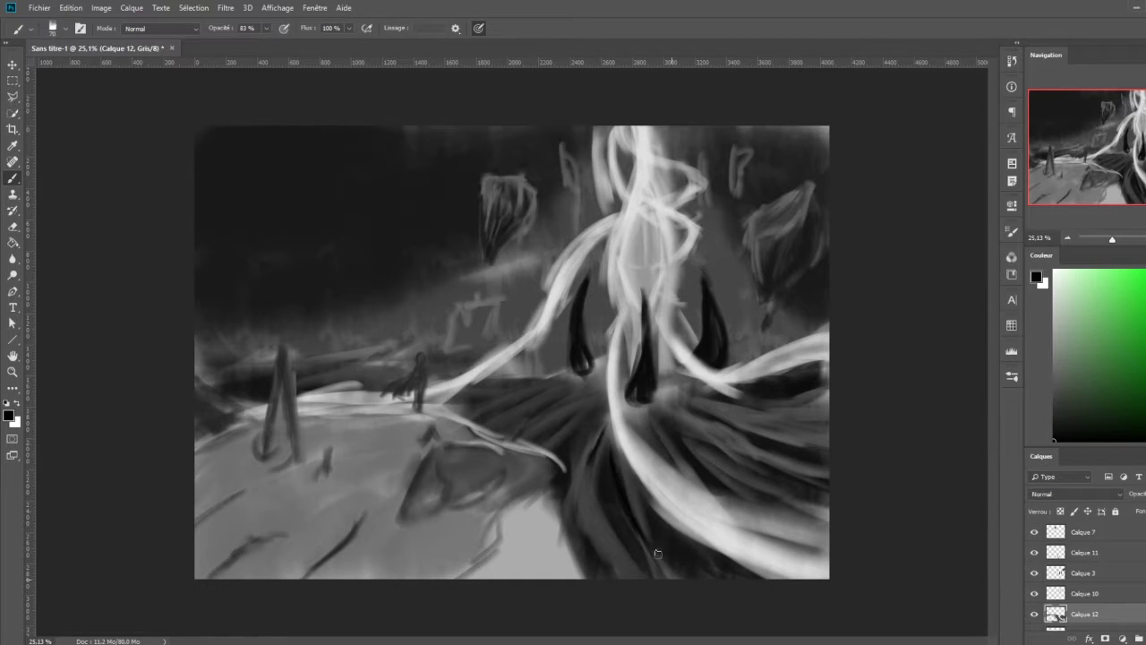
drag(586, 425, 482, 402)
drag(557, 412, 457, 380)
mouse_move(820, 403)
mouse_down()
mouse_move(695, 441)
mouse_move(698, 481)
mouse_up()
drag(757, 405, 665, 496)
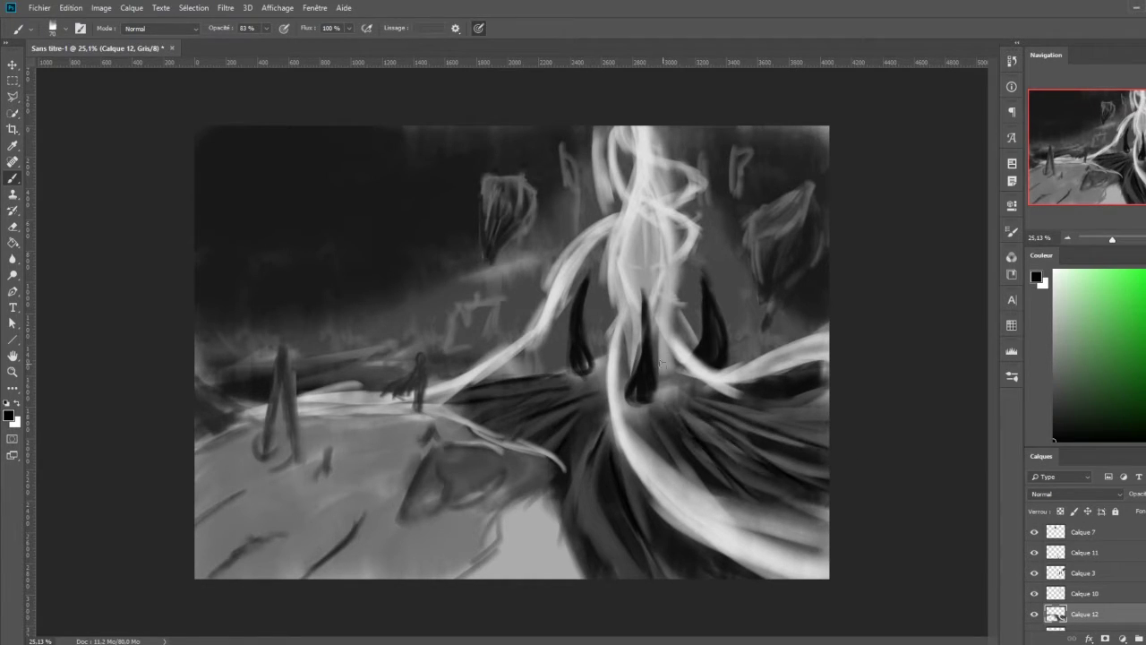
Darken and extend the central, left and right horns on Calque 3.
scroll(1059, 608, up, 1)
click(1035, 573)
click(1035, 573)
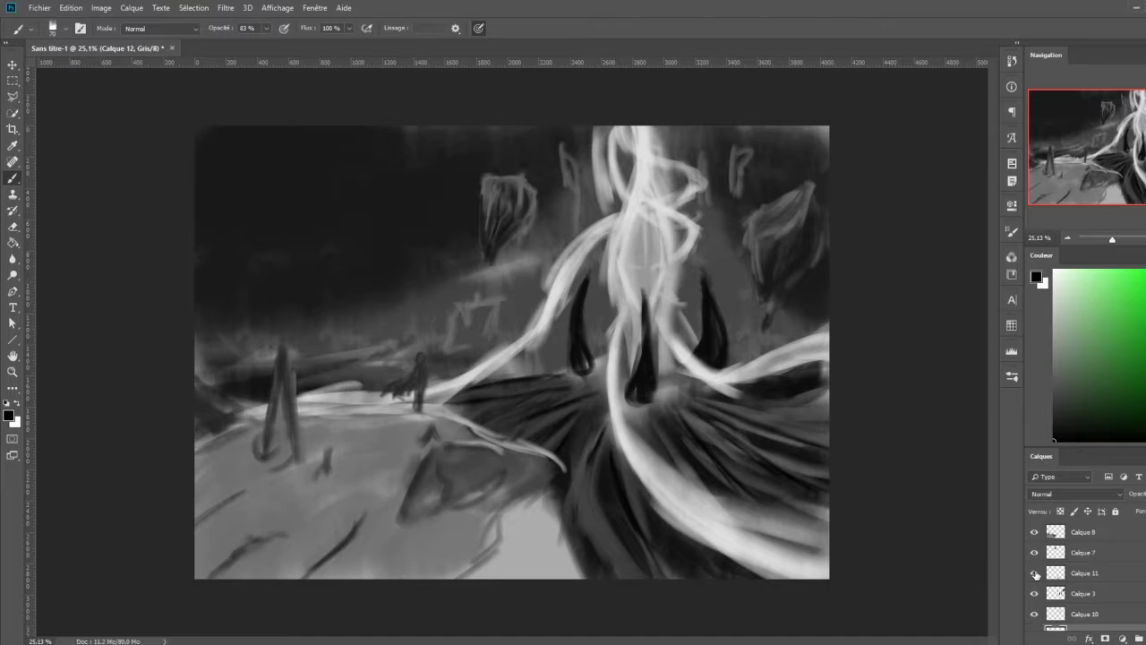
click(1076, 593)
scroll(554, 376, up, 2)
mouse_move(686, 266)
mouse_down()
mouse_move(668, 385)
mouse_move(646, 393)
mouse_up()
key(bracketleft)
key(bracketleft)
key(bracketleft)
drag(603, 236, 577, 374)
drag(741, 235, 768, 350)
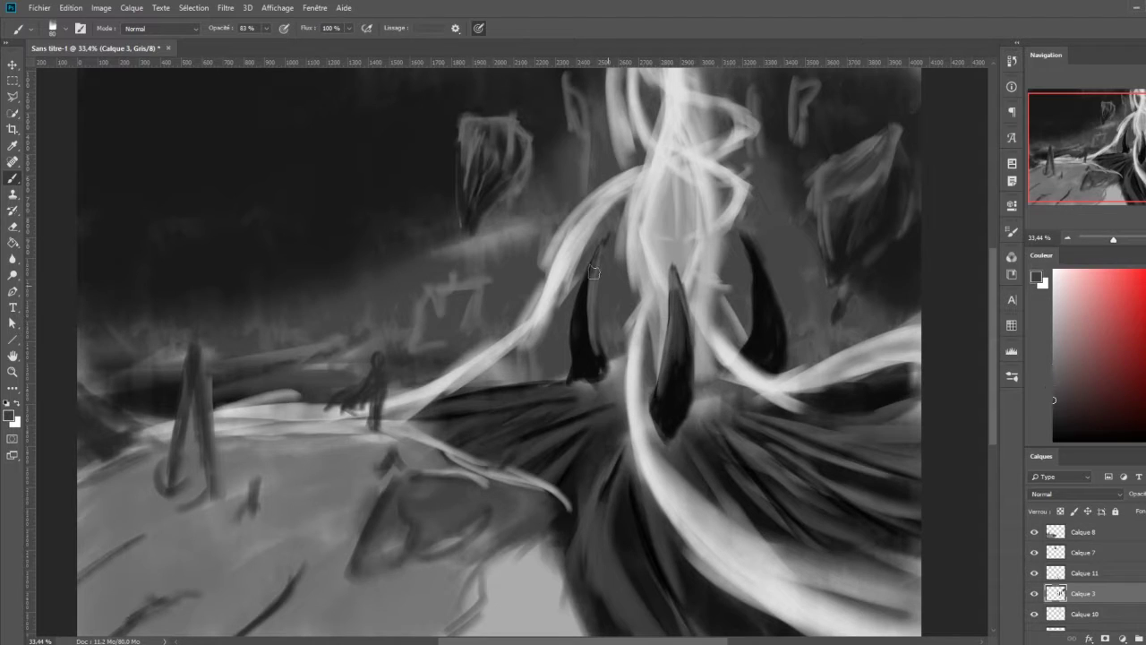
Set up a fresh layer and paint a light stroke along the left loop.
alt+click(591, 308)
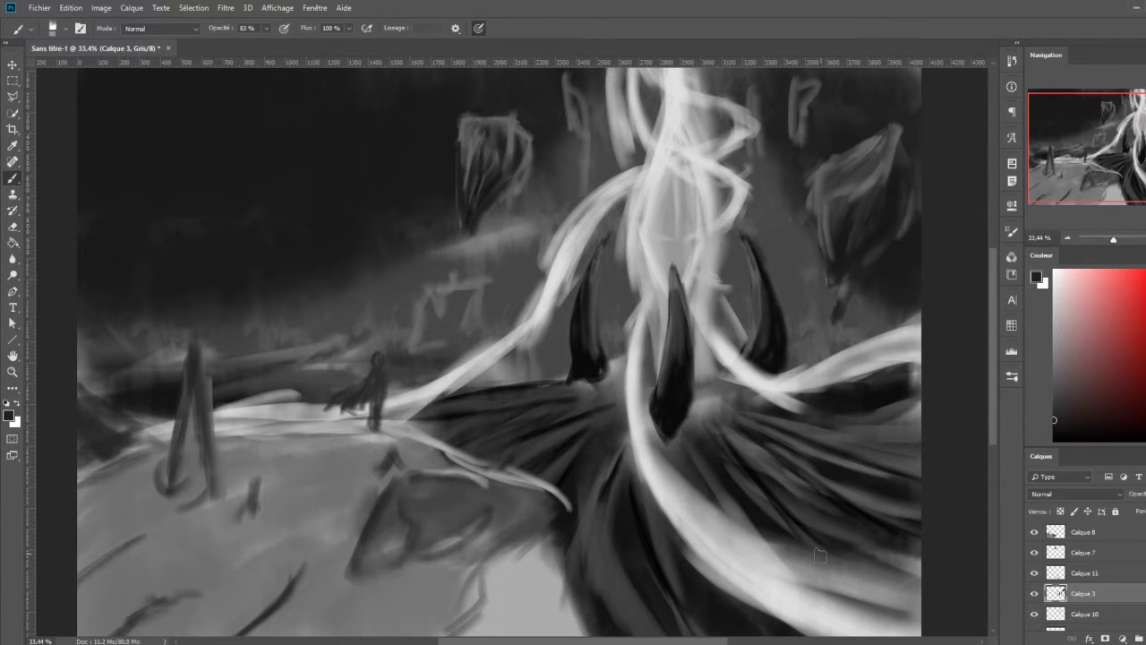
scroll(821, 555, down, 2)
scroll(282, 238, up, 2)
alt+click(591, 251)
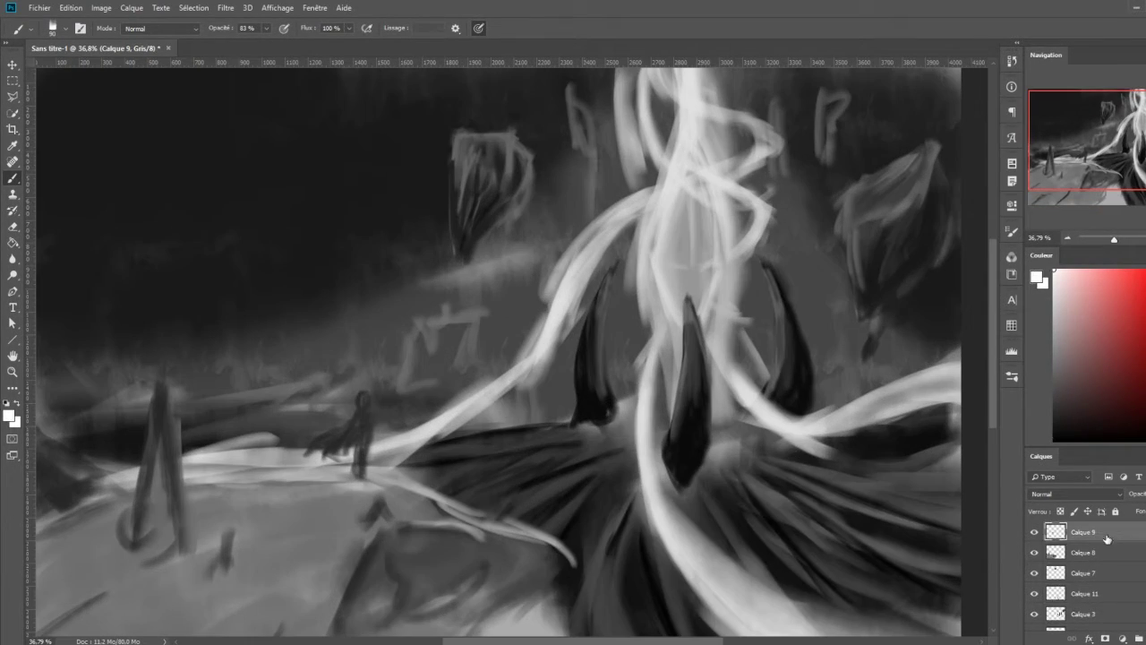
scroll(591, 251, up, 1)
mouse_move(596, 249)
mouse_down()
mouse_move(590, 304)
mouse_move(637, 394)
mouse_up()
Paint near-white strokes across the central loops and along the central horn.
alt+click(597, 195)
alt+click(645, 201)
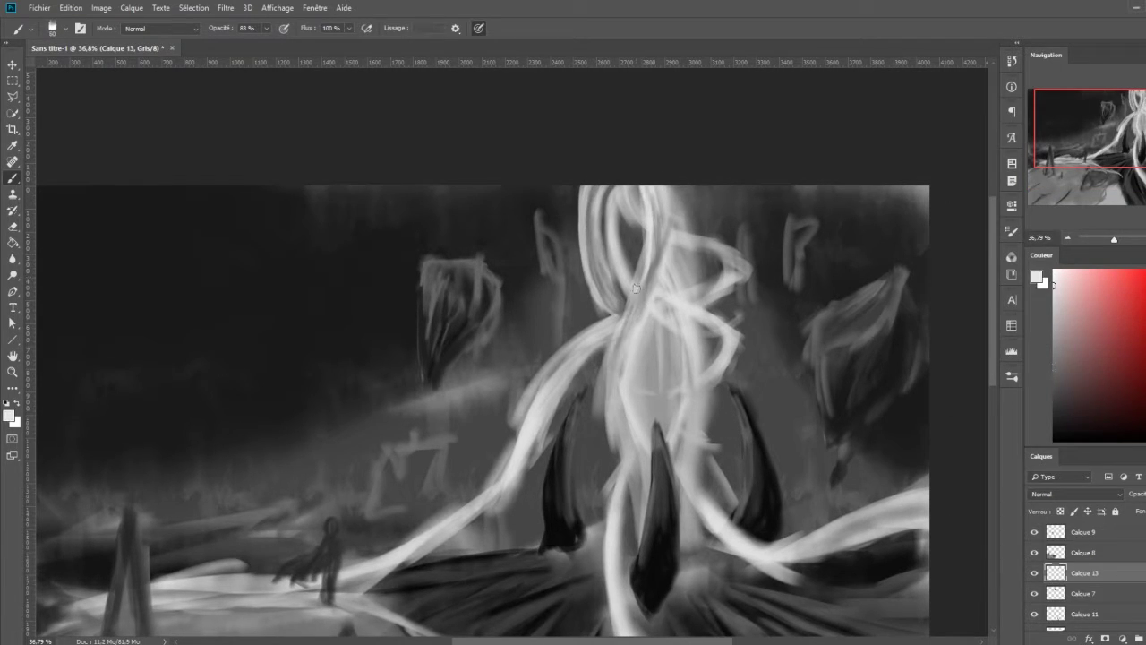
drag(627, 260, 537, 385)
drag(573, 331, 501, 447)
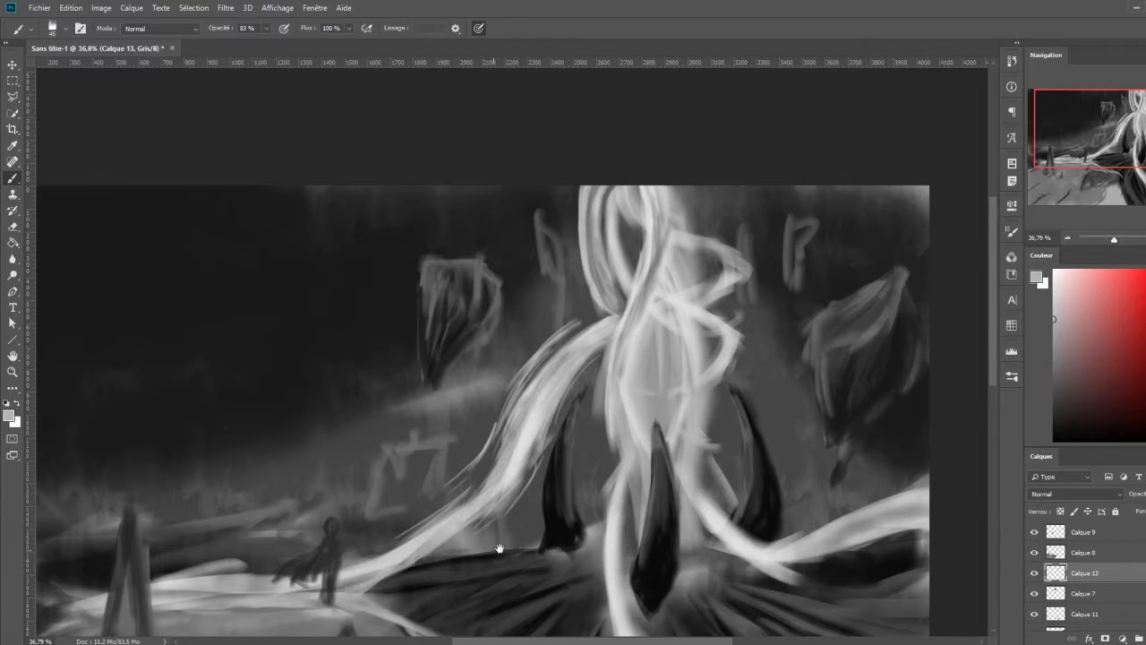
drag(498, 548, 525, 369)
mouse_move(627, 309)
mouse_down()
mouse_move(644, 443)
mouse_move(841, 564)
mouse_move(515, 387)
mouse_up()
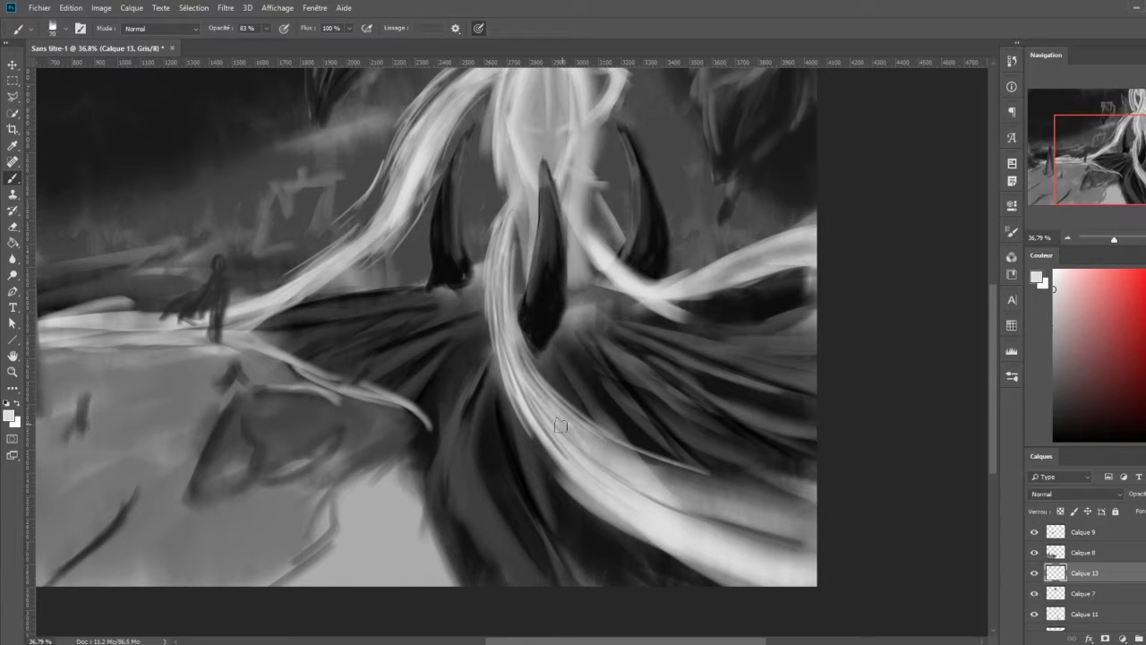
Add fine hair-like light and light-grey strands over the lower-right sweep.
mouse_move(559, 425)
mouse_down()
mouse_move(678, 481)
mouse_move(614, 478)
mouse_up()
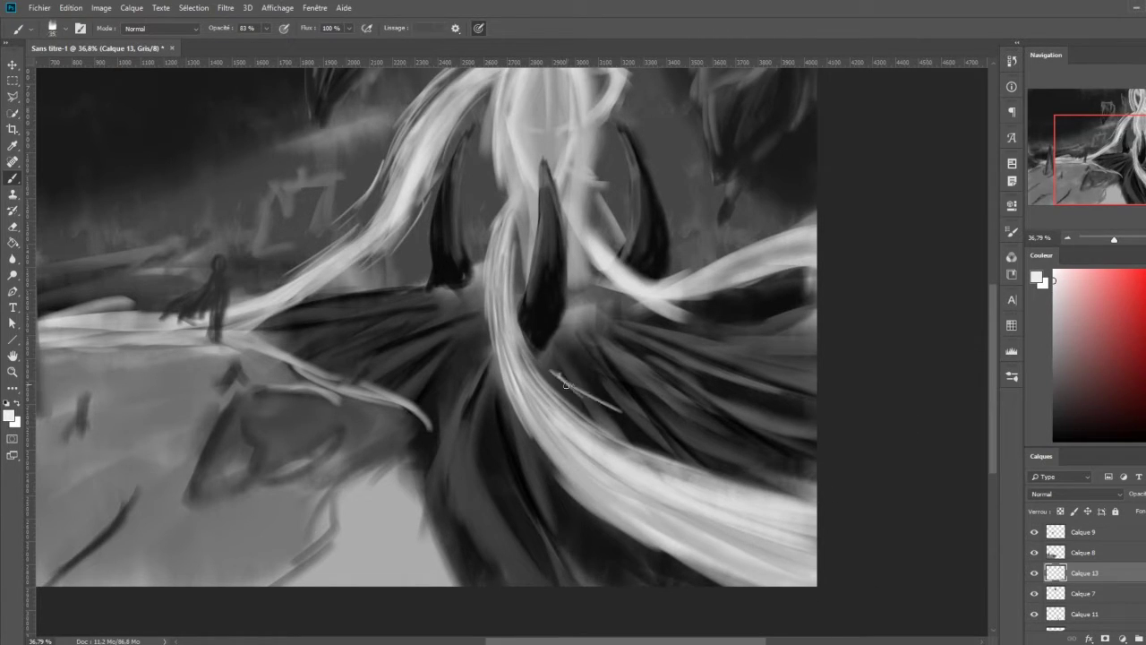
drag(488, 358, 681, 573)
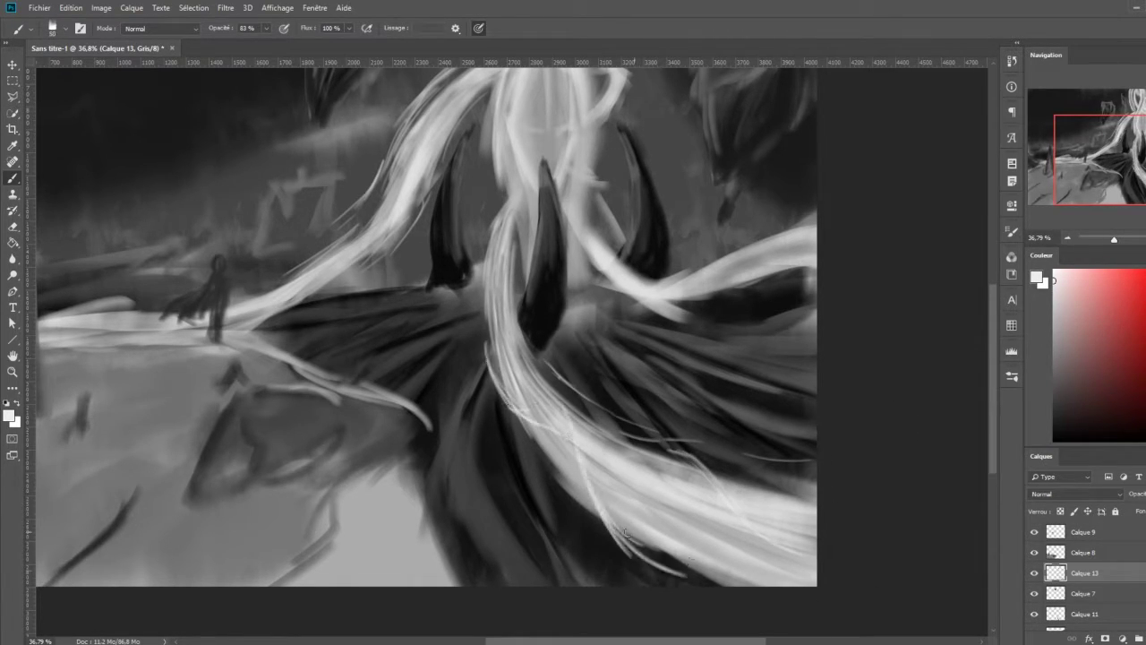
drag(600, 448, 815, 474)
drag(520, 264, 564, 456)
drag(529, 371, 605, 483)
alt+click(622, 470)
scroll(671, 506, down, 3)
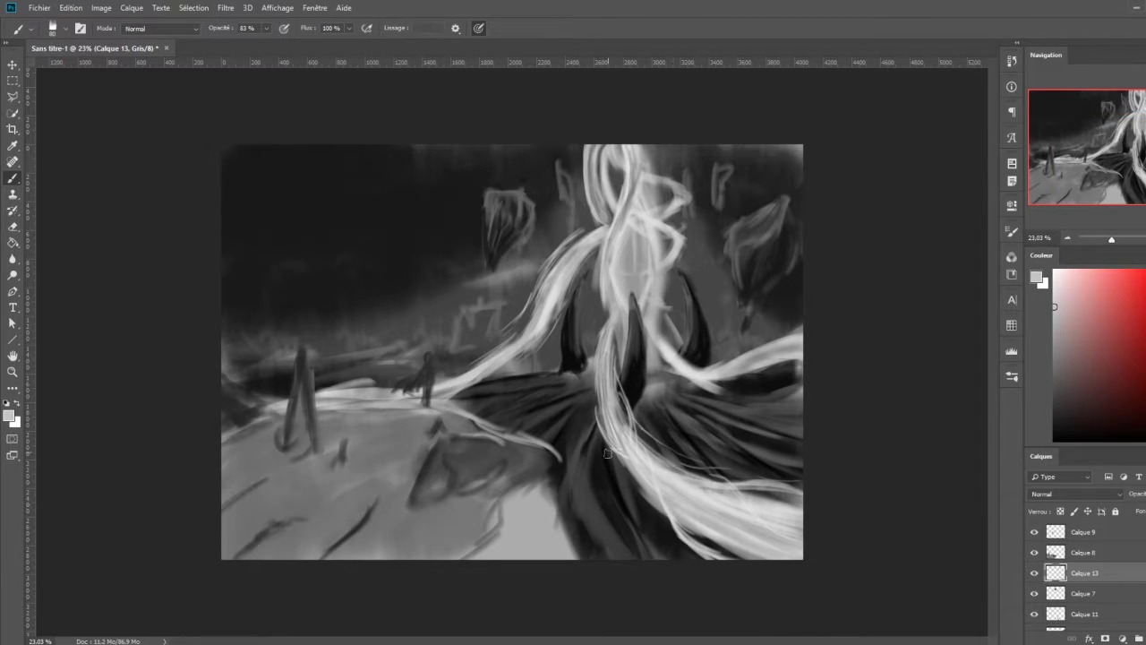
On a new layer, darken the left spire and paint broad black foreground strokes.
scroll(510, 353, up, 2)
key(ctrl+shift+alt+n)
key(d)
drag(228, 362, 224, 492)
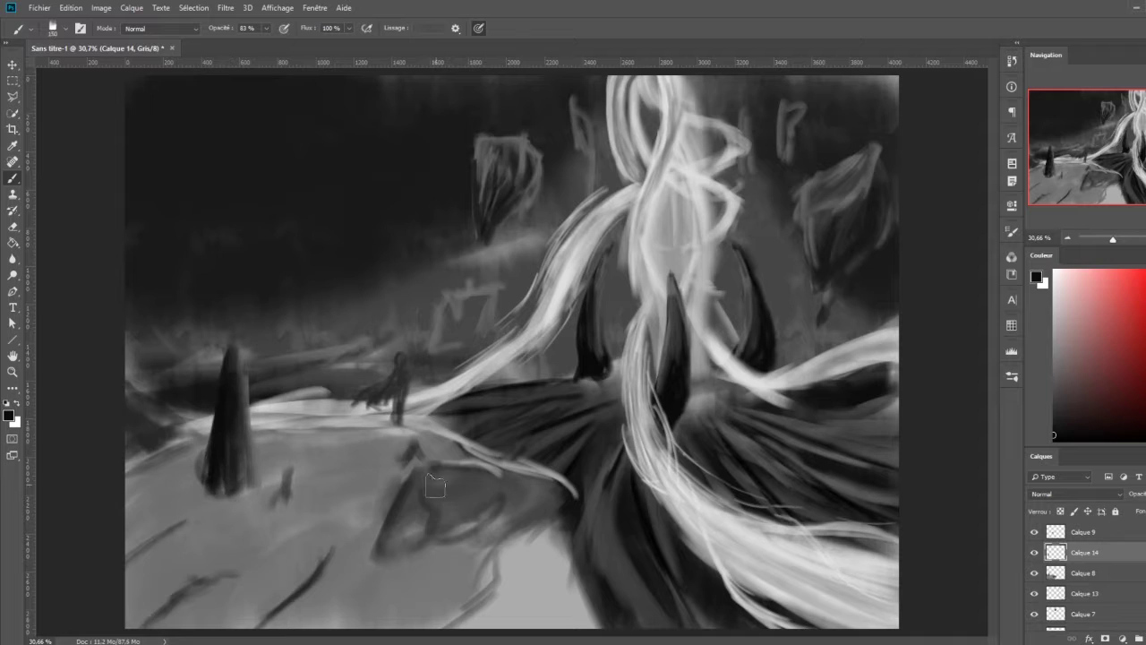
key(bracketright)
key(bracketright)
key(bracketright)
drag(99, 537, 466, 617)
Paint light grey strokes over the lower-left cliff, then thin black strokes.
key(bracketleft)
key(bracketleft)
key(bracketleft)
alt+click(268, 421)
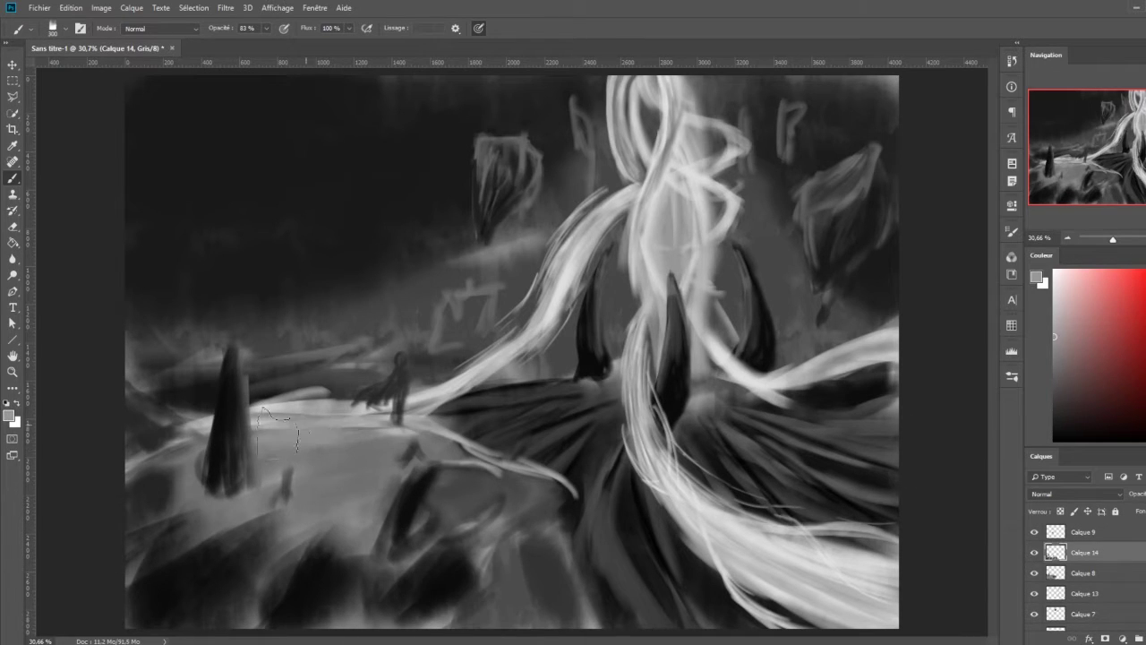
mouse_move(412, 429)
mouse_down()
mouse_move(134, 538)
mouse_move(296, 484)
mouse_up()
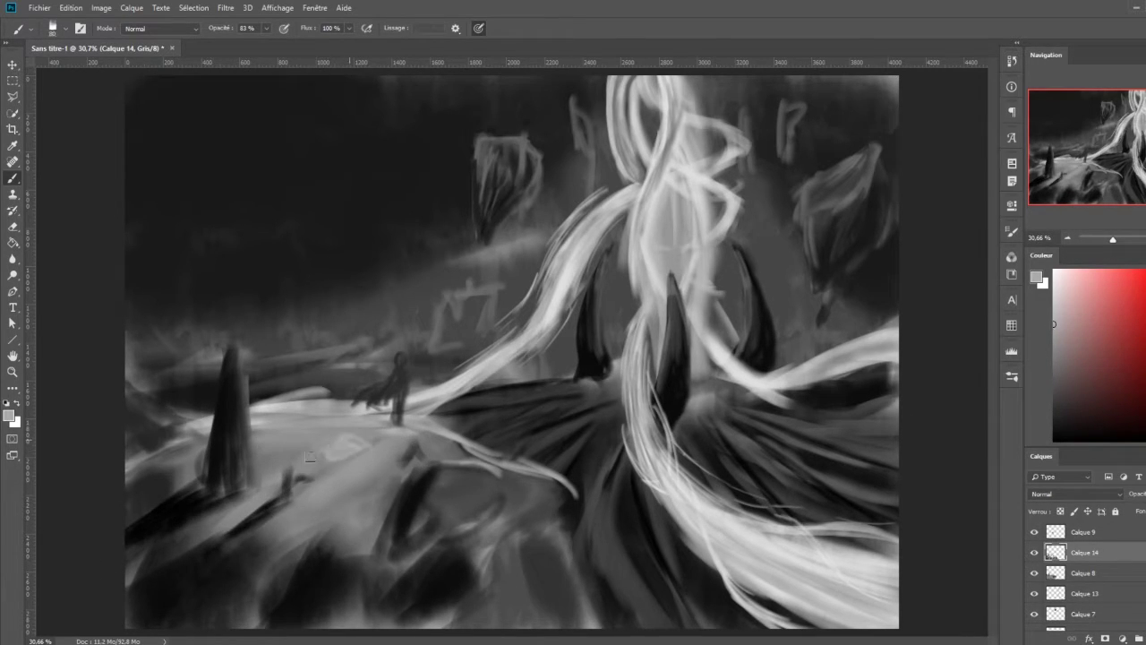
mouse_move(407, 475)
mouse_down()
mouse_move(557, 490)
mouse_move(591, 626)
mouse_up()
key(bracketleft)
key(bracketleft)
key(bracketleft)
key(d)
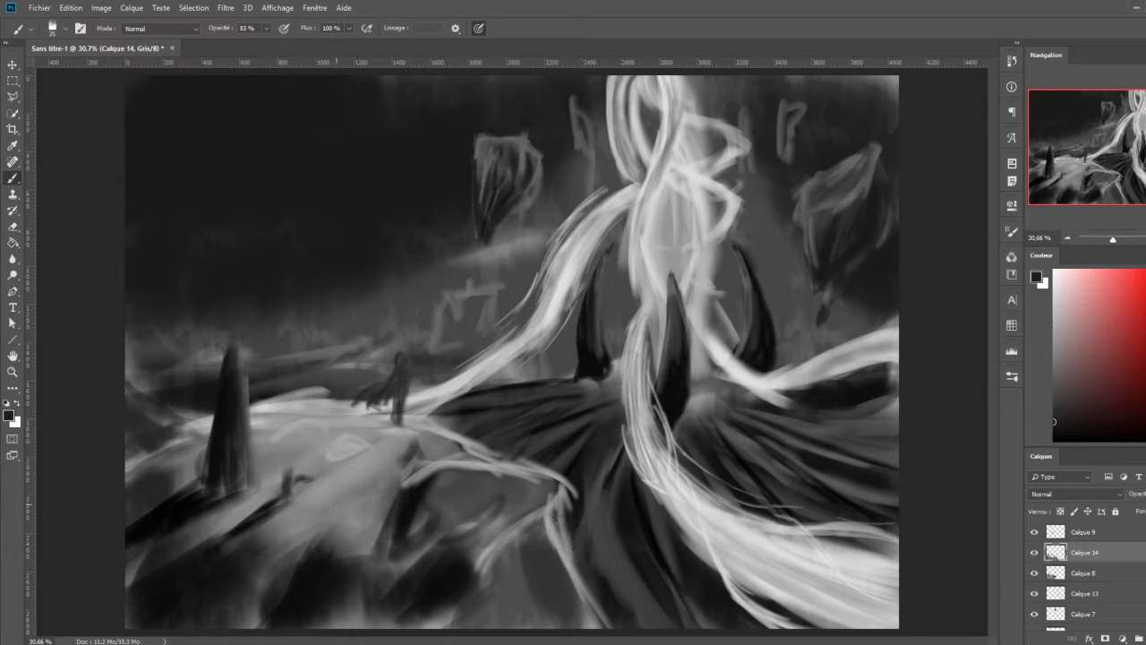
drag(394, 448, 268, 551)
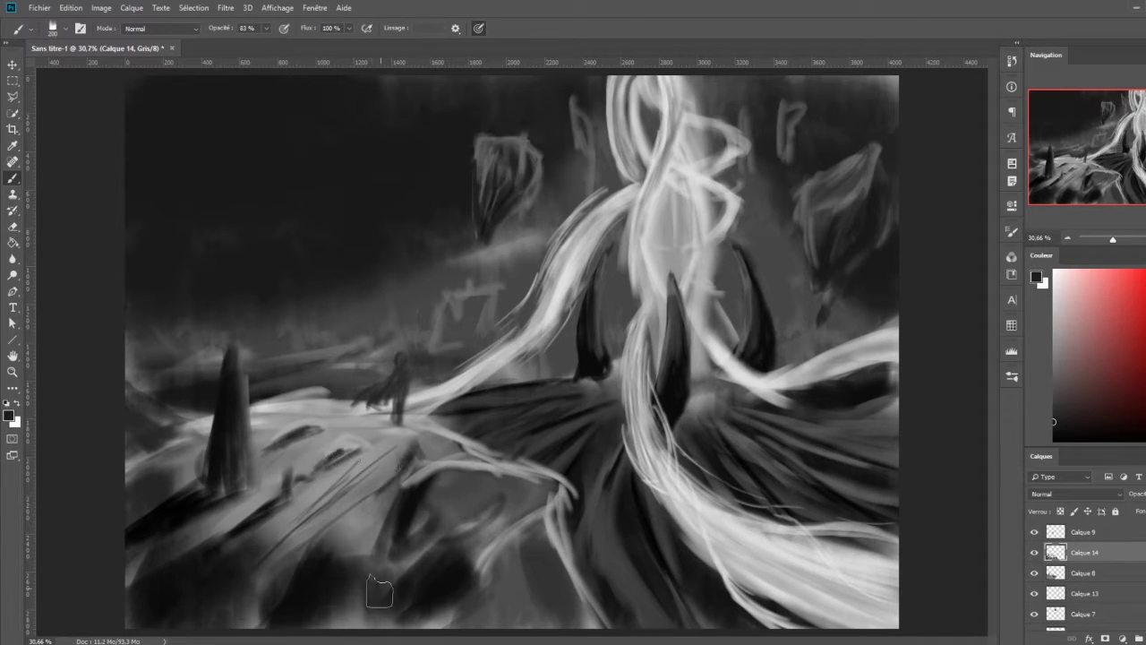
Darken the lower-left foreground with broad strokes and set up a 500 px light-grey brush.
key(bracketright)
key(bracketright)
key(bracketright)
mouse_move(409, 601)
mouse_down()
mouse_move(192, 601)
mouse_move(116, 497)
mouse_move(394, 573)
mouse_up()
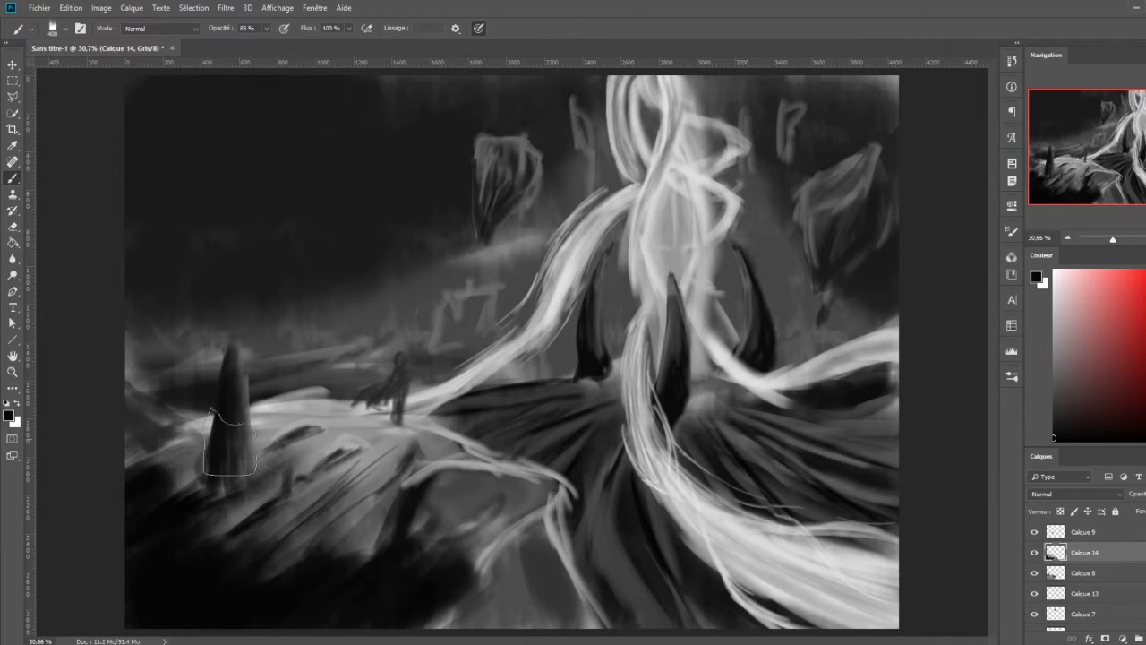
mouse_move(403, 474)
mouse_down()
mouse_move(519, 600)
mouse_move(546, 533)
mouse_up()
alt+click(448, 501)
key(bracketright)
scroll(457, 512, down, 2)
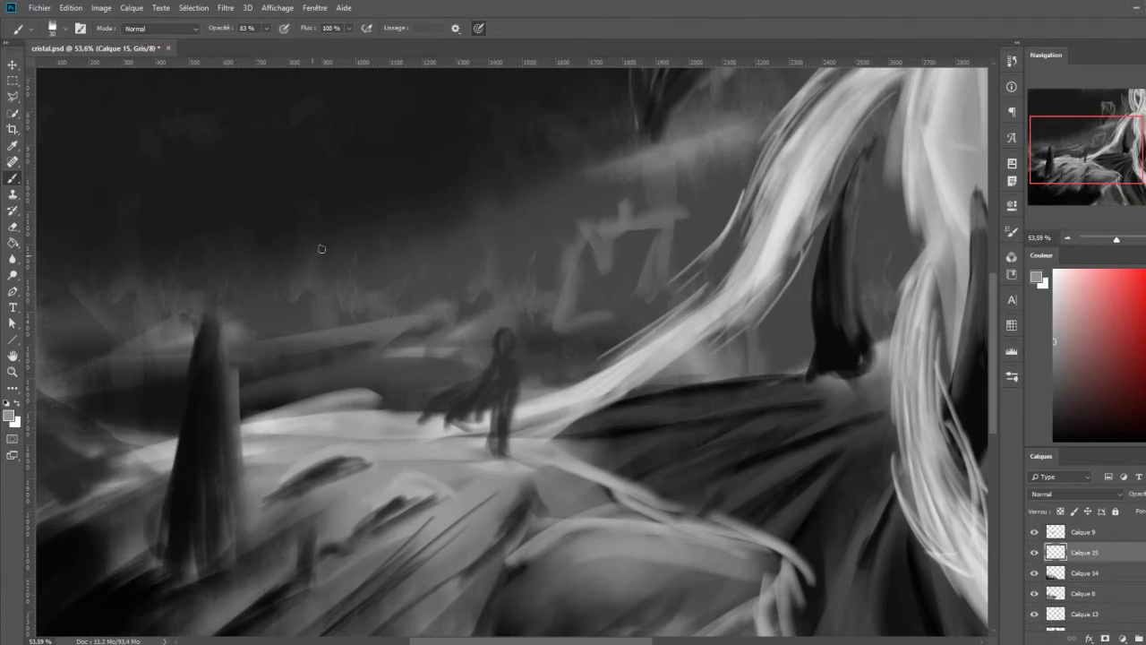
Highlight the tall spire's tip and right edge with a 20 px white brush.
drag(213, 293, 220, 359)
key(ctrl+z)
key(x)
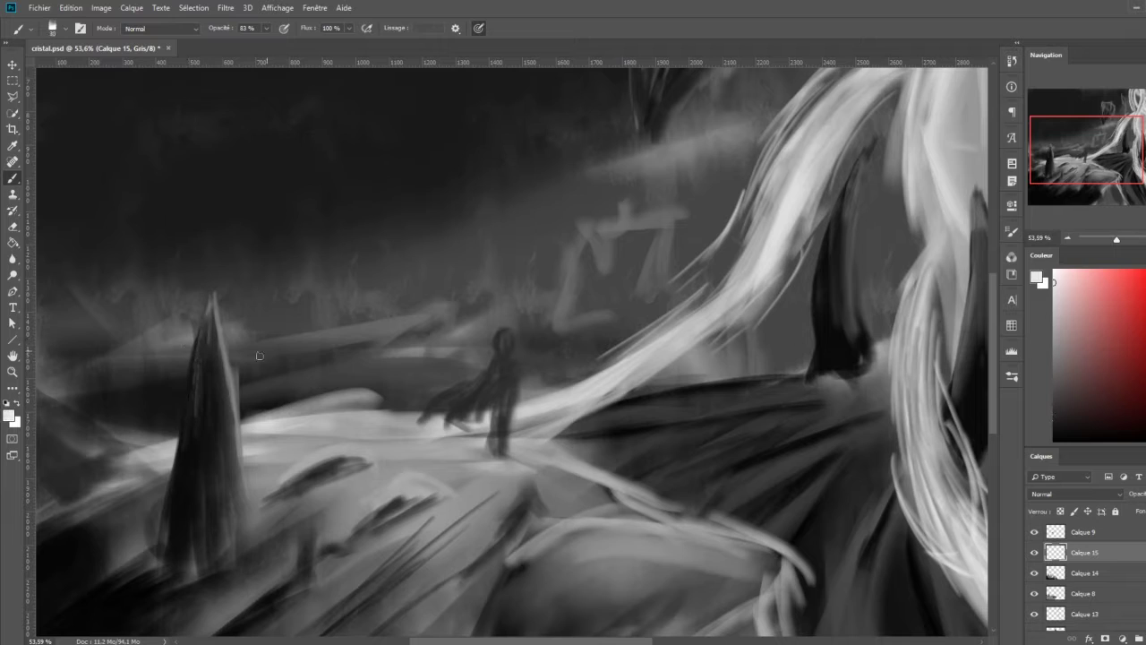
key(bracketleft)
key(bracketleft)
key(bracketleft)
drag(217, 309, 237, 456)
scroll(228, 440, up, 2)
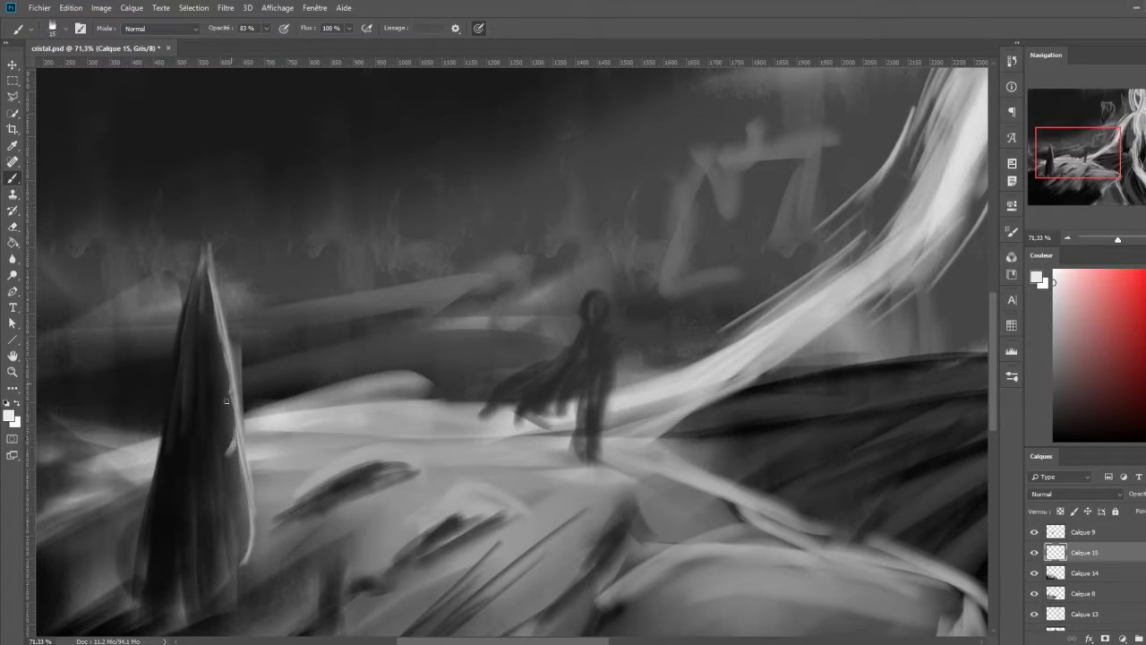
mouse_move(205, 283)
mouse_down()
mouse_move(240, 541)
mouse_move(179, 558)
mouse_up()
key(d)
key(bracketright)
key(bracketright)
key(bracketright)
key(bracketleft)
key(bracketleft)
key(bracketleft)
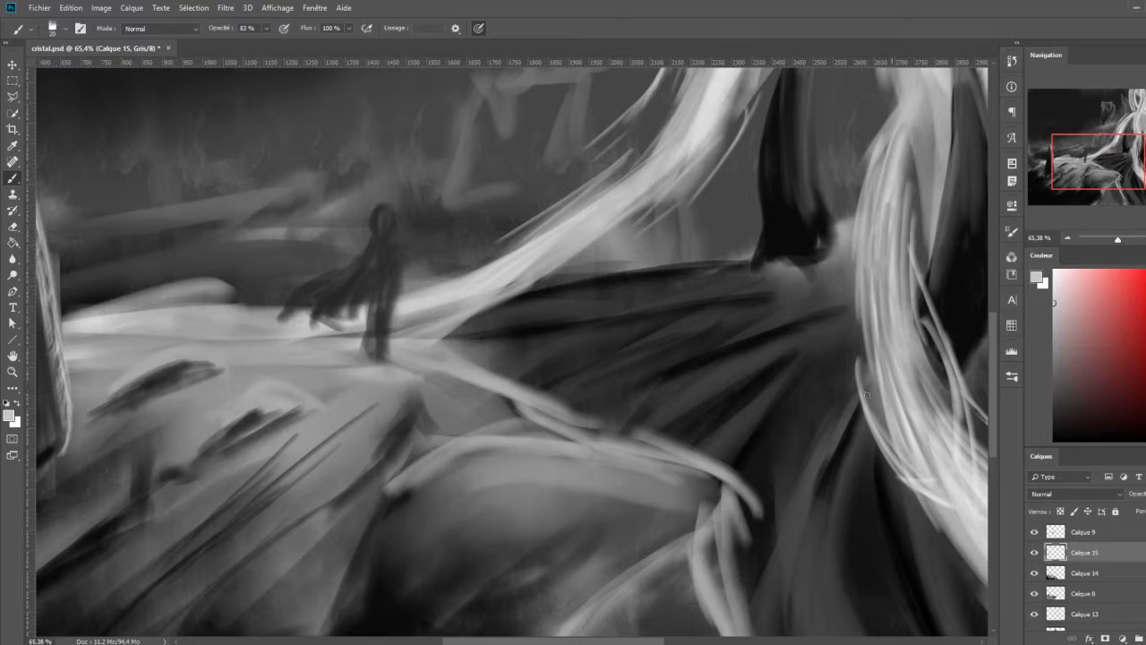
Reshape the curved rock with sampled grey light and dark strokes and a light curl at its tip.
mouse_move(599, 426)
mouse_down()
mouse_move(722, 466)
mouse_move(627, 595)
mouse_up()
alt+click(674, 502)
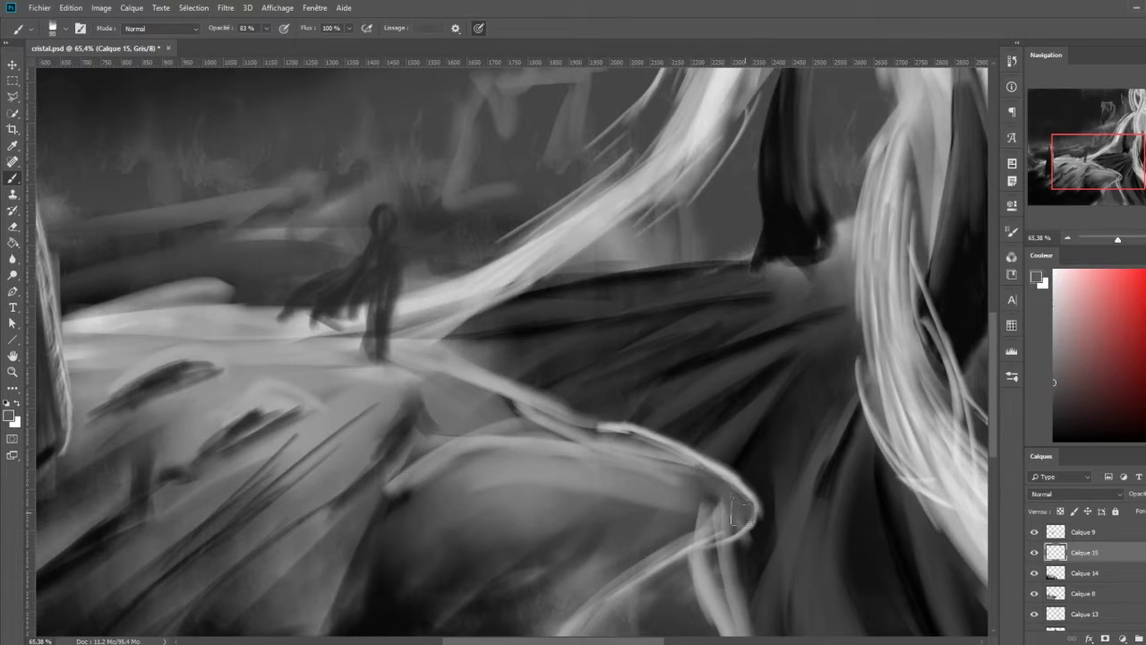
drag(734, 502, 641, 564)
alt+click(627, 470)
key(bracketright)
drag(695, 456, 430, 463)
drag(533, 467, 582, 471)
drag(611, 503, 632, 494)
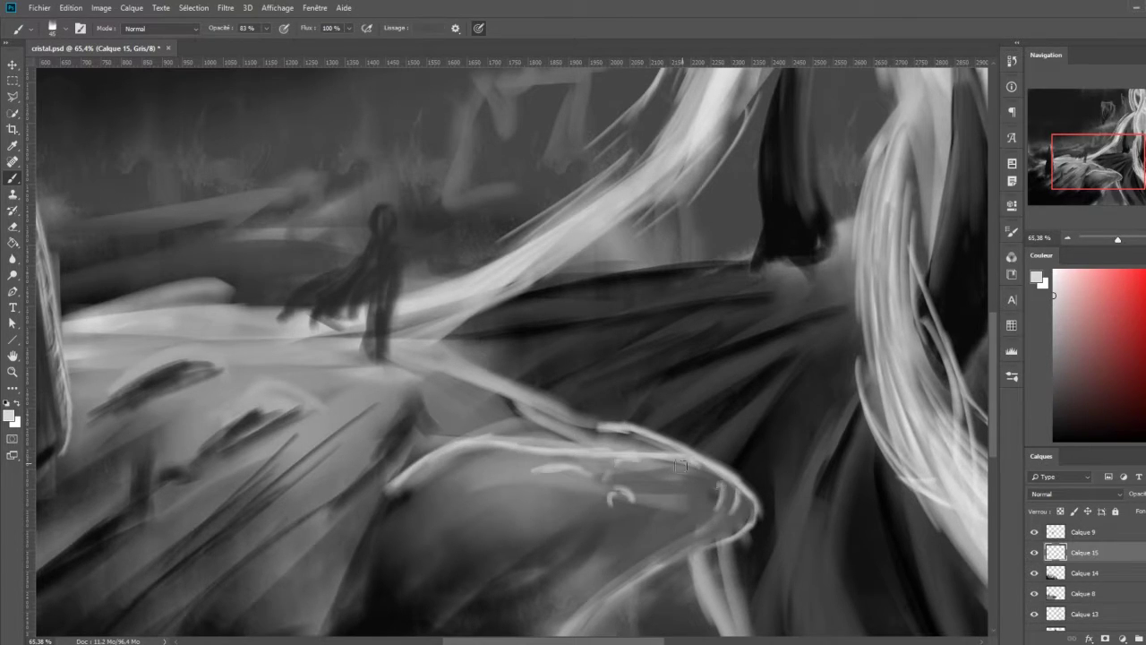
Smooth the curved rock's edge, deepen shadows below it, and add light flecks.
key(bracketleft)
drag(681, 467, 743, 510)
drag(626, 456, 761, 537)
drag(672, 537, 591, 595)
alt+click(552, 479)
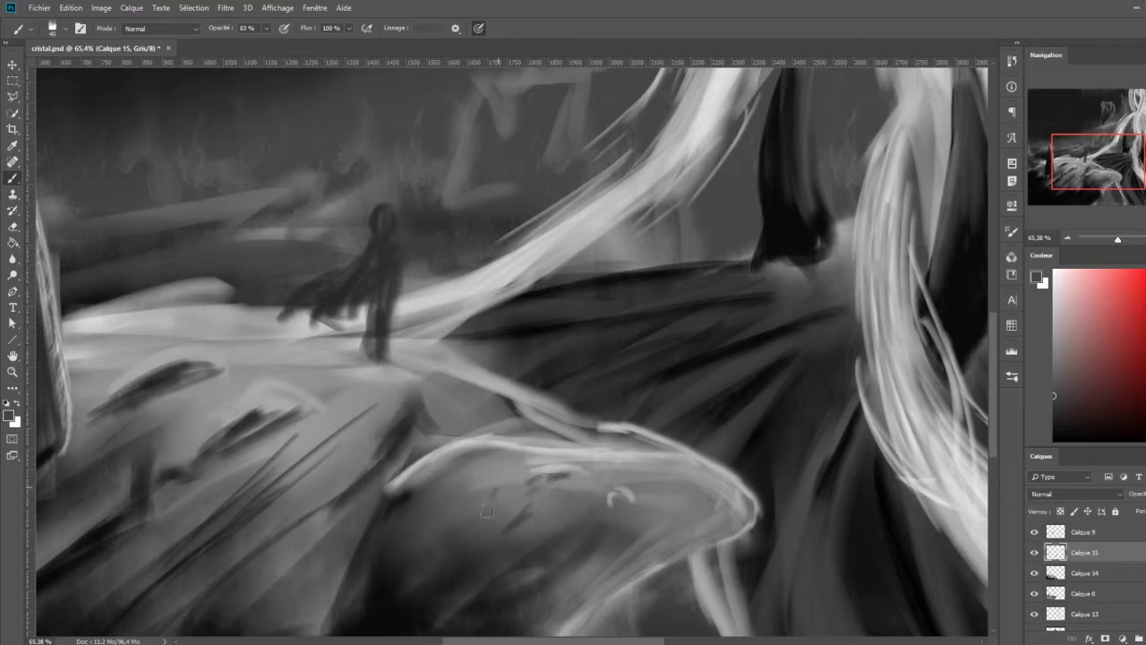
drag(501, 491, 474, 519)
drag(421, 627, 582, 564)
drag(483, 470, 387, 562)
alt+click(420, 461)
drag(446, 533, 428, 550)
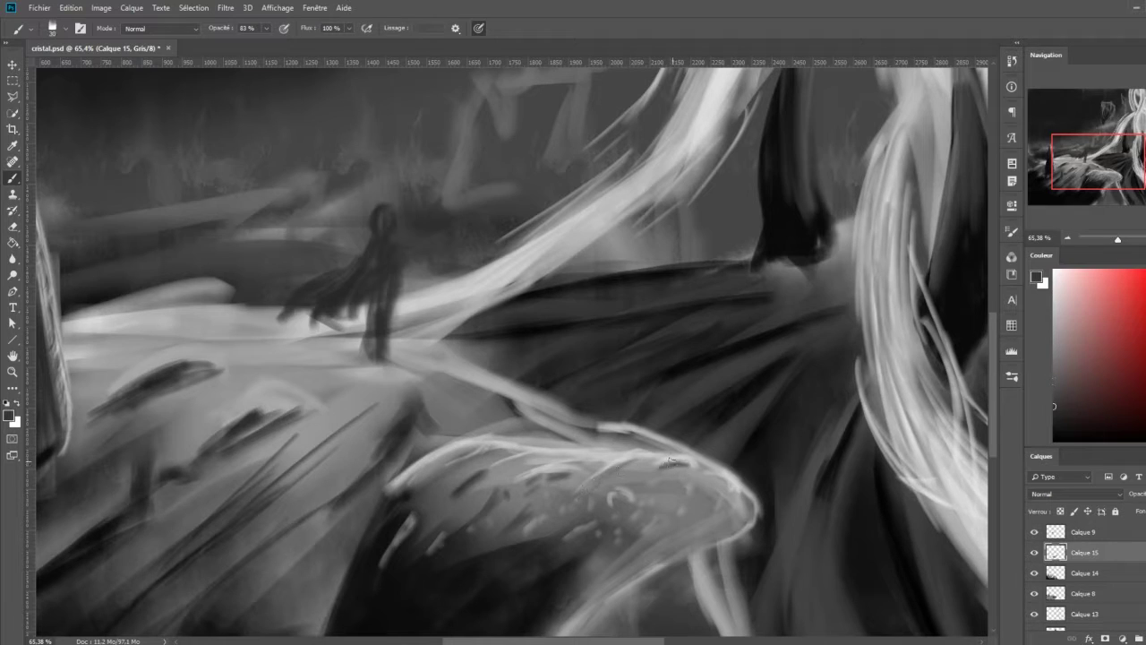
Add light streaks across the curved rock and near-black strokes along its lower edge.
alt+click(624, 558)
drag(734, 523, 747, 627)
alt+click(643, 616)
drag(716, 548, 555, 632)
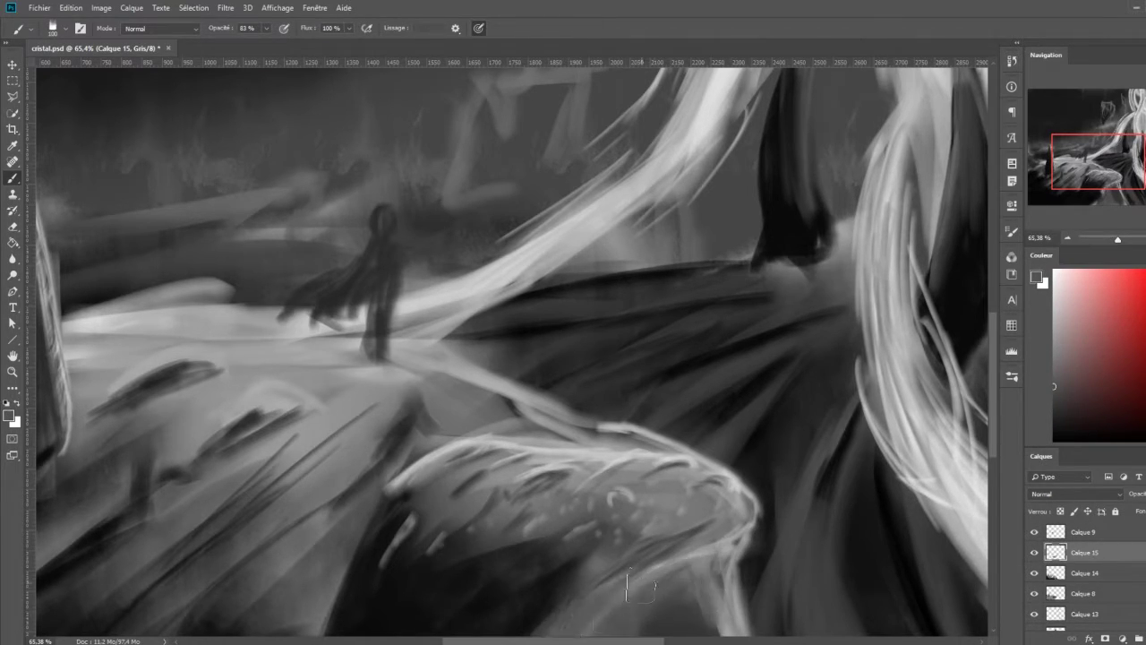
key(bracketleft)
key(bracketleft)
key(bracketleft)
alt+click(638, 622)
drag(683, 632, 680, 586)
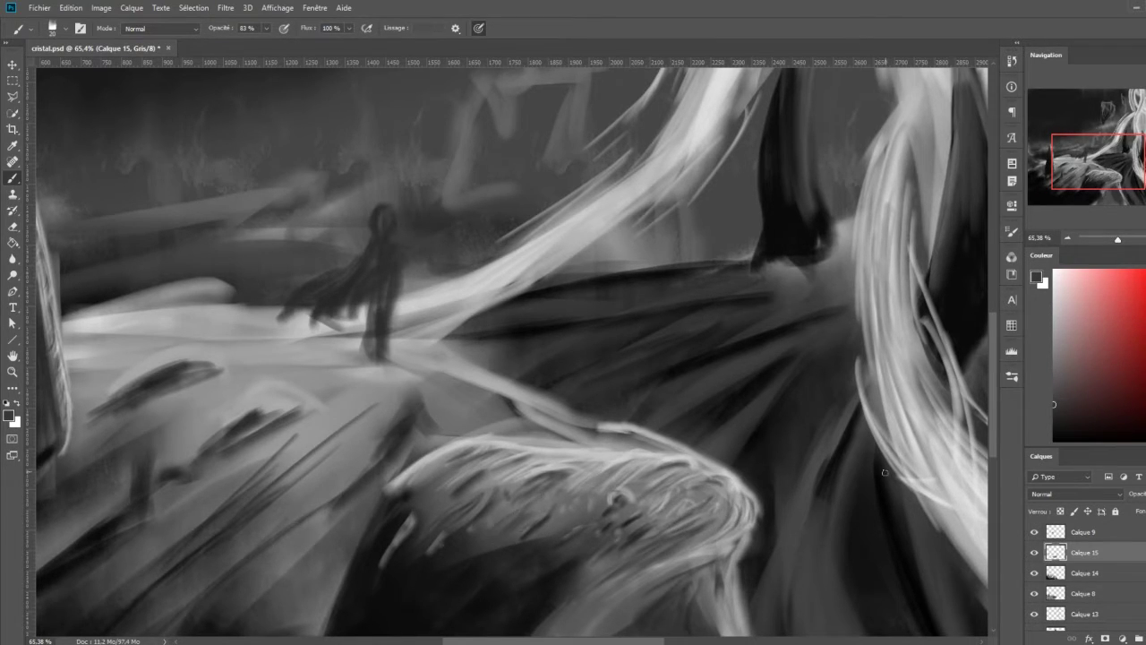
Texture the rock's right side with thin light and dark hair strokes at 150–175 px.
scroll(884, 471, down, 2)
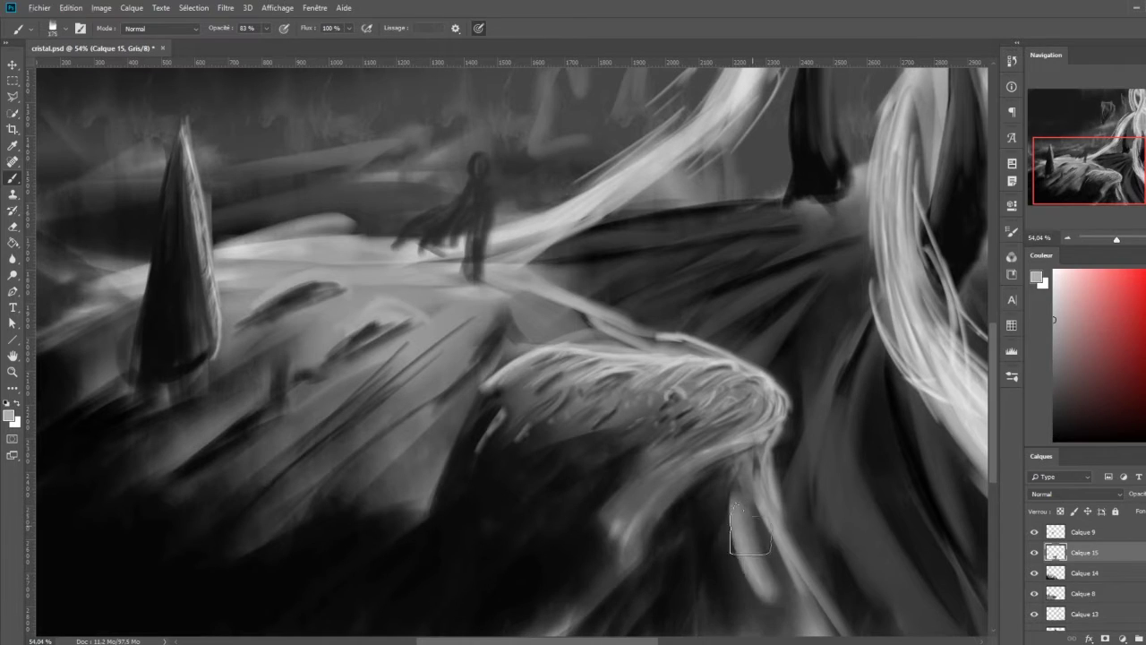
drag(750, 529, 828, 626)
alt+click(622, 531)
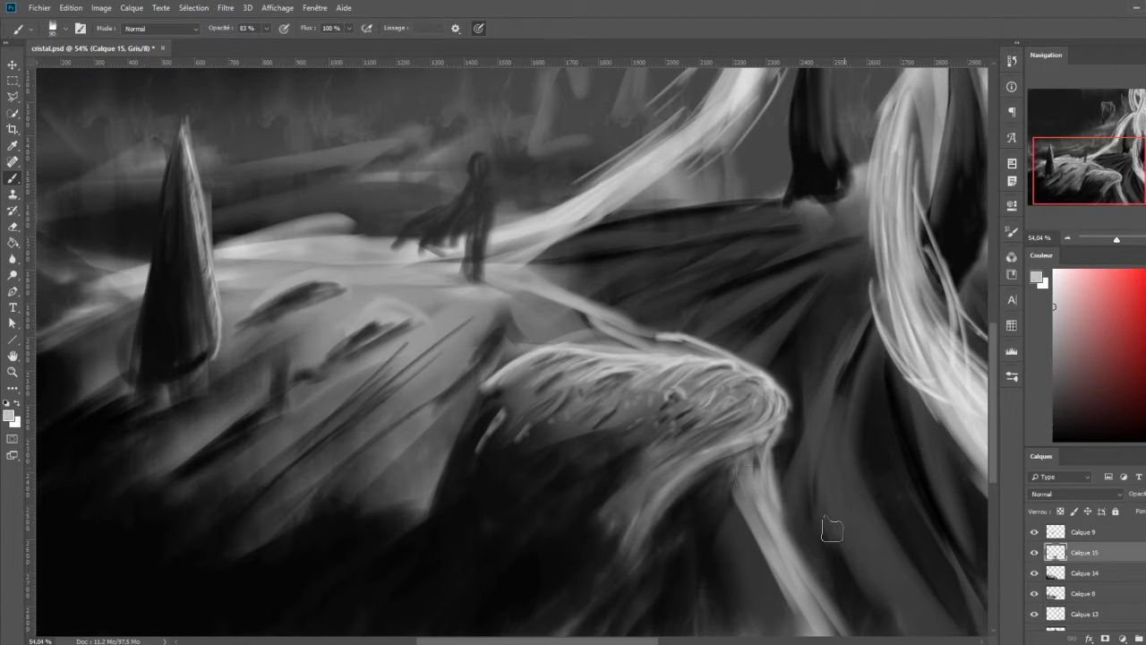
key(bracketright)
alt+click(721, 537)
key(bracketright)
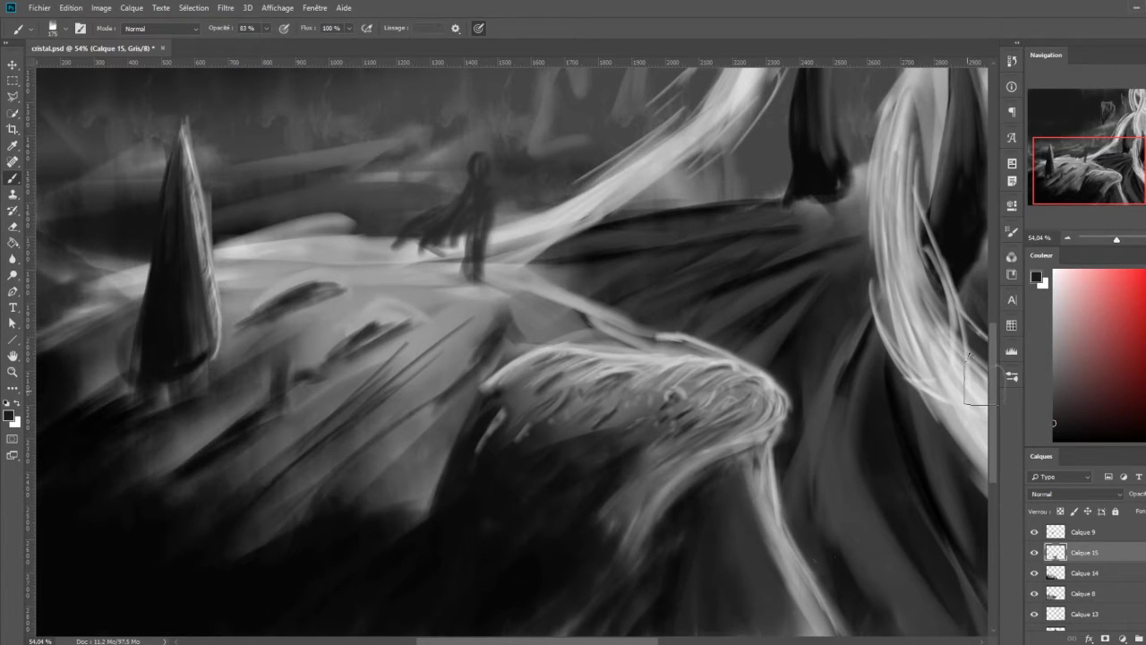
drag(743, 515, 730, 546)
key(d)
mouse_move(717, 483)
mouse_down()
mouse_move(732, 544)
mouse_move(707, 569)
mouse_up()
mouse_move(788, 578)
mouse_down()
mouse_move(756, 636)
mouse_move(717, 637)
mouse_up()
alt+click(772, 517)
key(bracketleft)
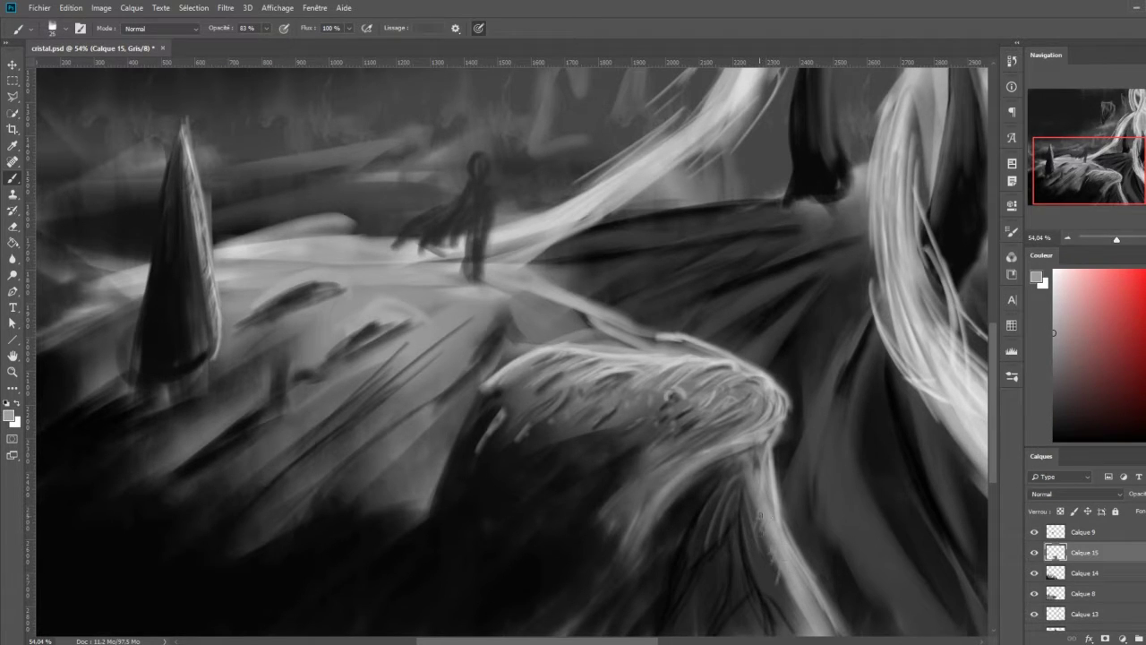
scroll(550, 467, up, 2)
Add a new layer and paint light highlight strokes around and below the figure.
key(ctrl+shift+alt+n)
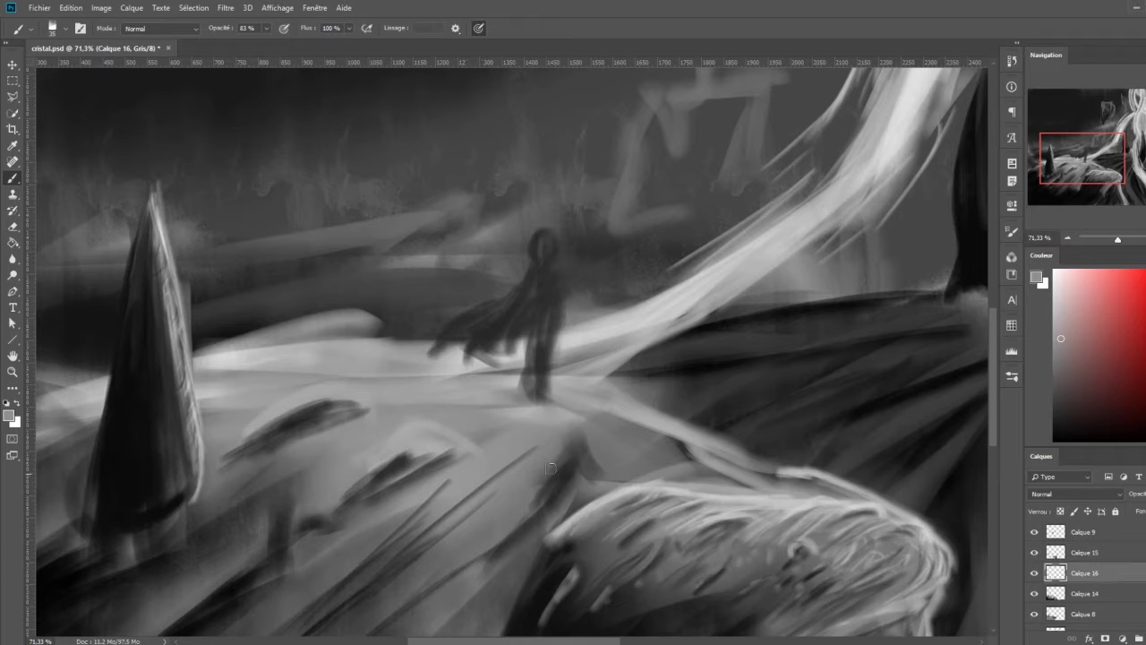
drag(498, 352, 695, 298)
mouse_move(377, 311)
mouse_down()
mouse_move(471, 285)
mouse_move(623, 268)
mouse_up()
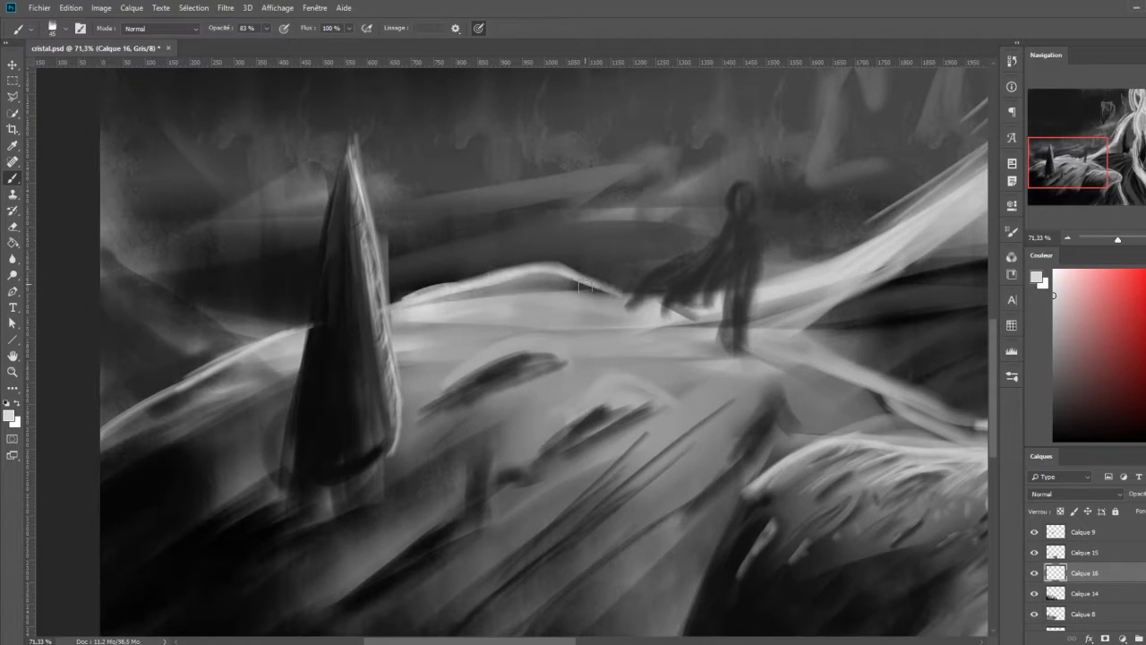
drag(582, 317, 671, 279)
mouse_move(703, 322)
mouse_down()
mouse_move(276, 474)
mouse_move(538, 582)
mouse_up()
drag(151, 502, 324, 388)
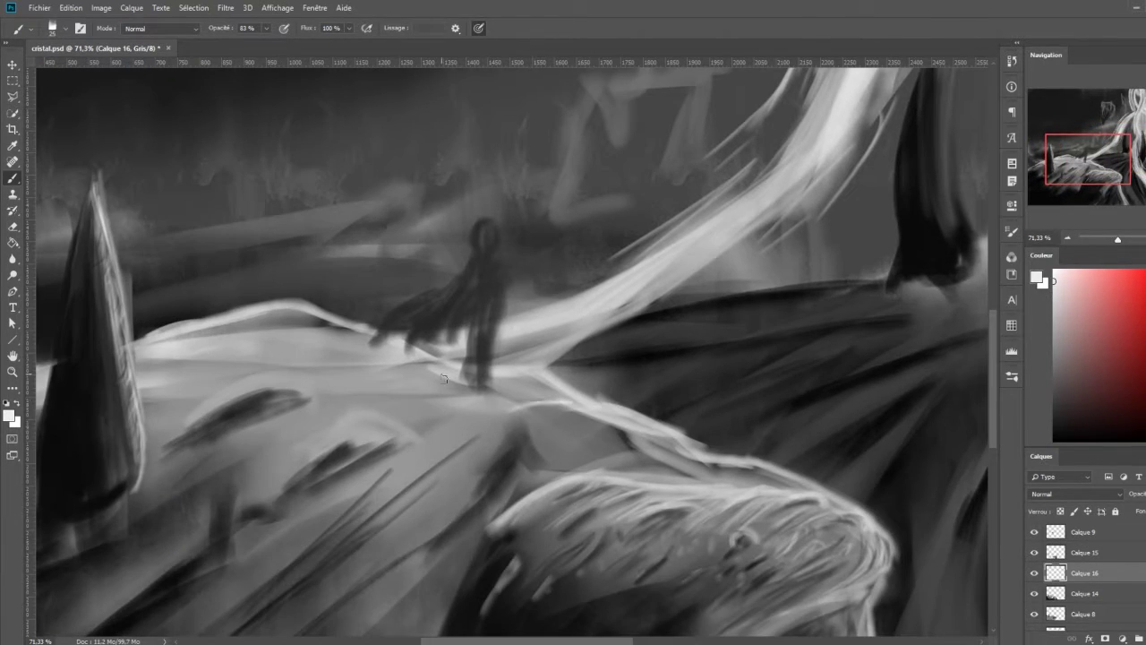
mouse_move(369, 331)
mouse_down()
mouse_move(249, 363)
mouse_move(416, 394)
mouse_move(503, 471)
mouse_up()
drag(586, 419, 601, 436)
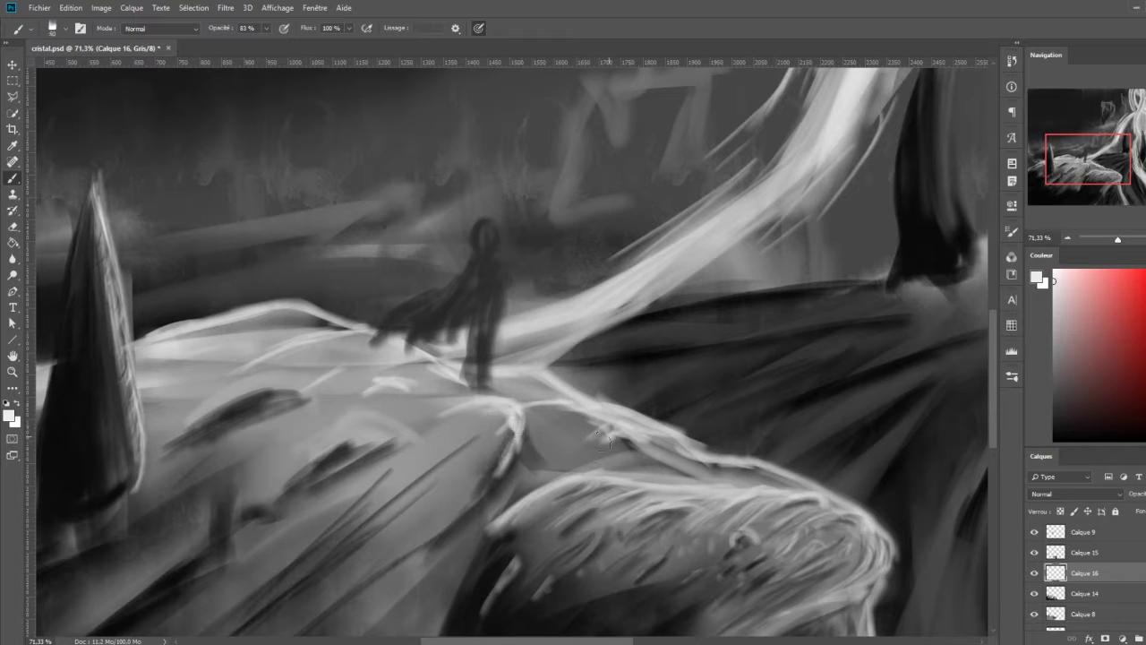
mouse_move(310, 308)
mouse_down()
mouse_move(179, 369)
mouse_move(310, 422)
mouse_up()
drag(193, 399, 419, 471)
drag(358, 437, 473, 532)
mouse_move(374, 407)
mouse_down()
mouse_move(544, 462)
mouse_move(473, 533)
mouse_up()
Paint dark diagonal strokes on the lower-centre terrain in black.
key(x)
drag(564, 502, 447, 559)
drag(425, 461, 313, 526)
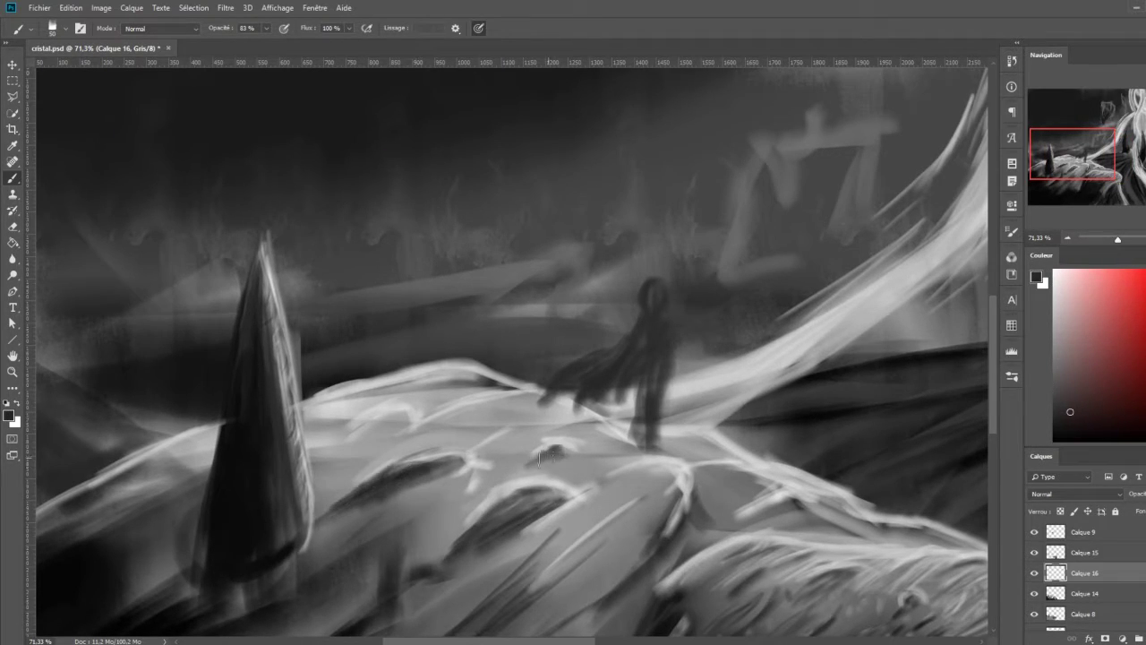
mouse_move(657, 456)
mouse_down()
mouse_move(671, 428)
mouse_move(528, 582)
mouse_up()
mouse_move(703, 452)
mouse_down()
mouse_move(555, 609)
mouse_move(617, 484)
mouse_up()
key(x)
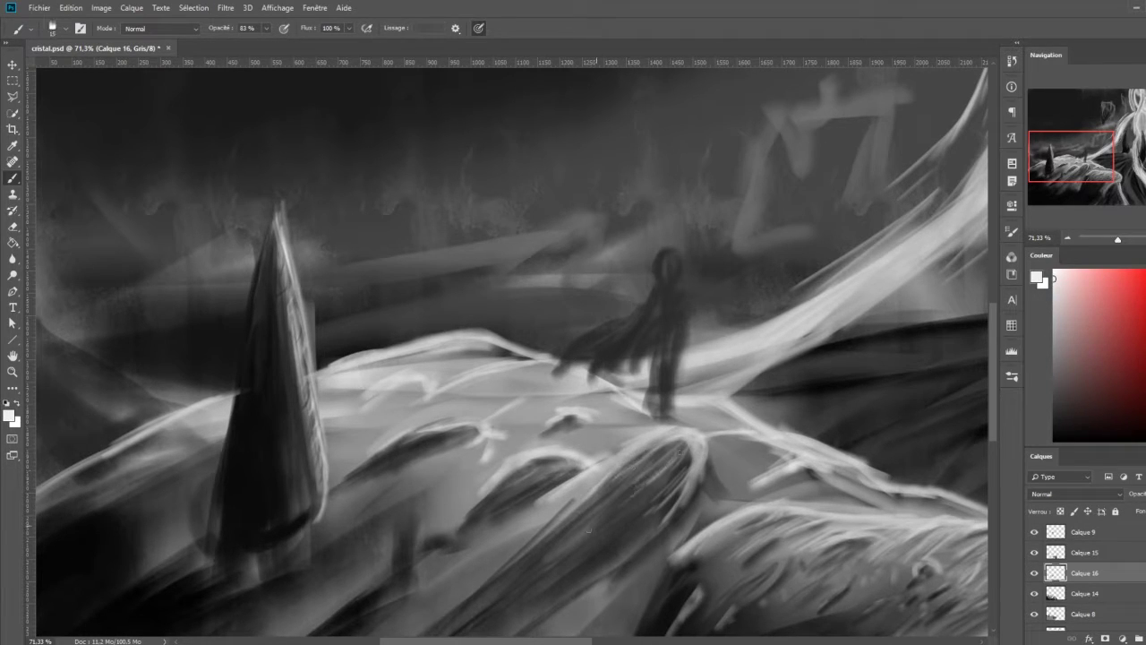
With a light grey 20 px brush, brighten the ridge highlights beside the figure.
drag(627, 488, 725, 376)
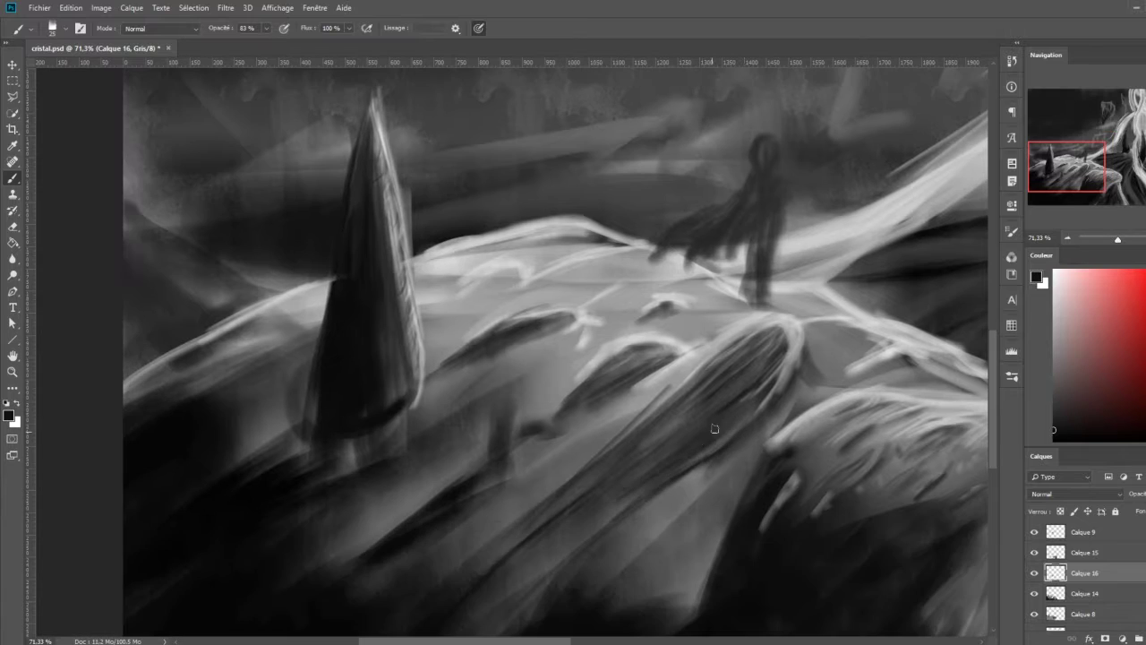
key(w)
key(b)
alt+click(802, 343)
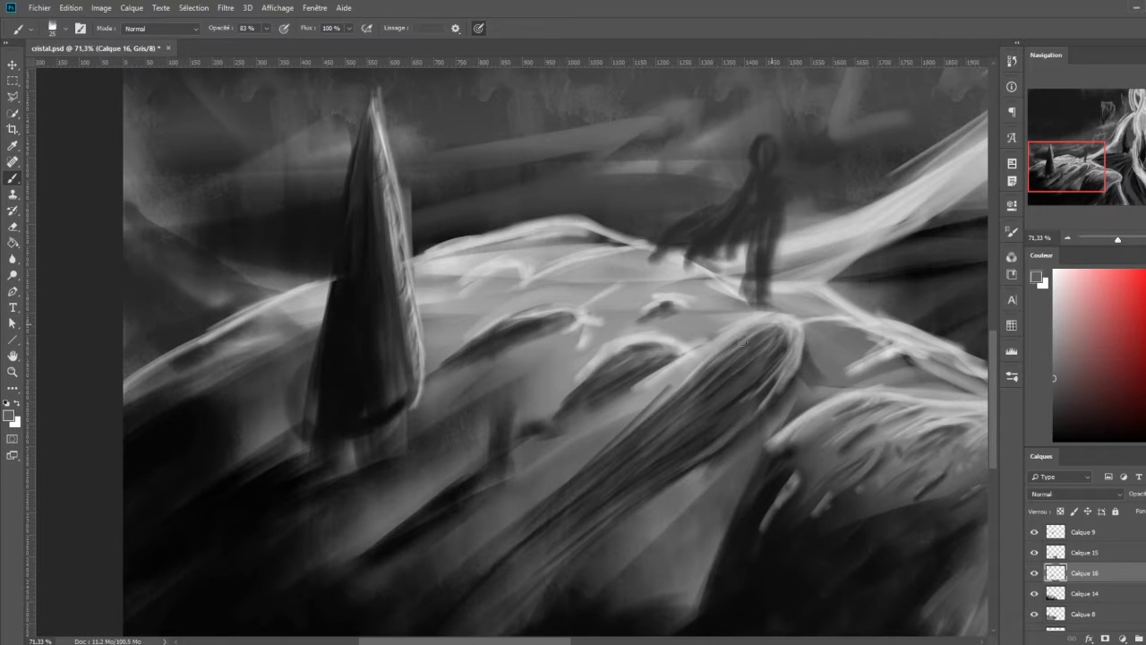
scroll(744, 341, up, 2)
drag(497, 428, 867, 337)
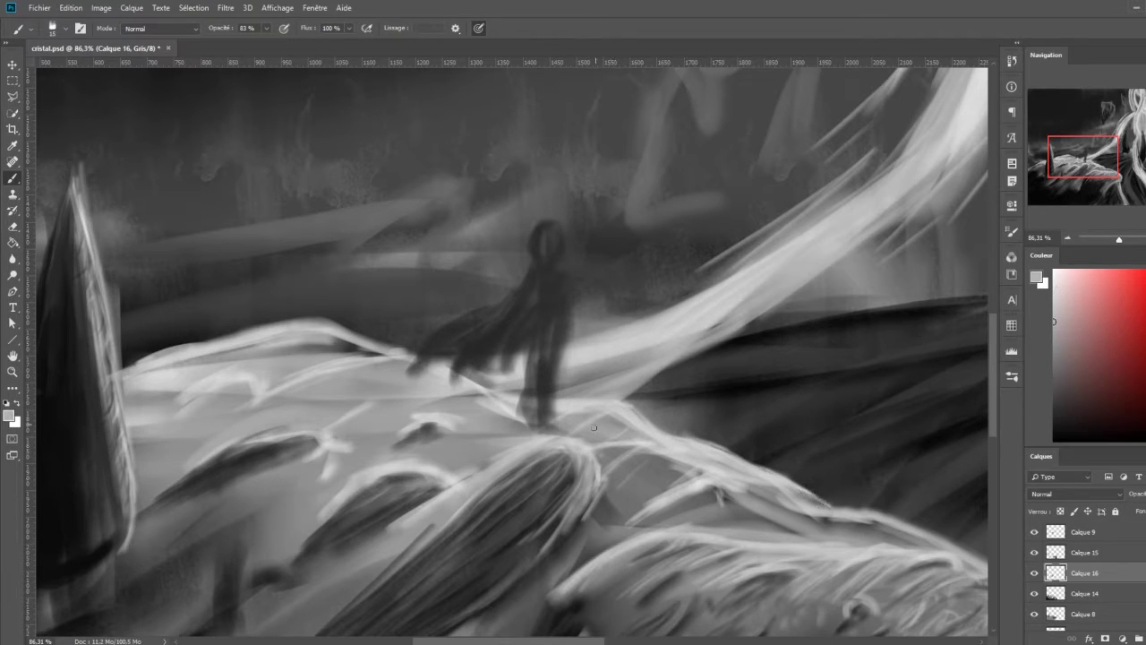
key(bracketright)
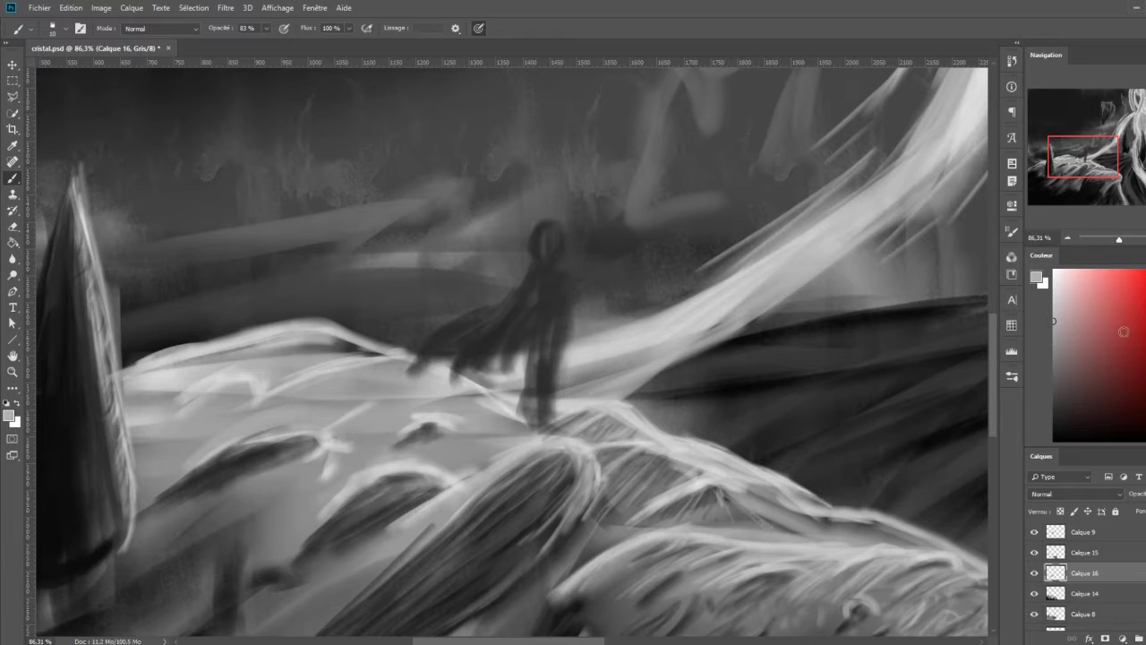
mouse_move(340, 342)
mouse_down()
mouse_move(241, 324)
mouse_move(367, 368)
mouse_move(299, 403)
mouse_up()
drag(573, 428, 623, 412)
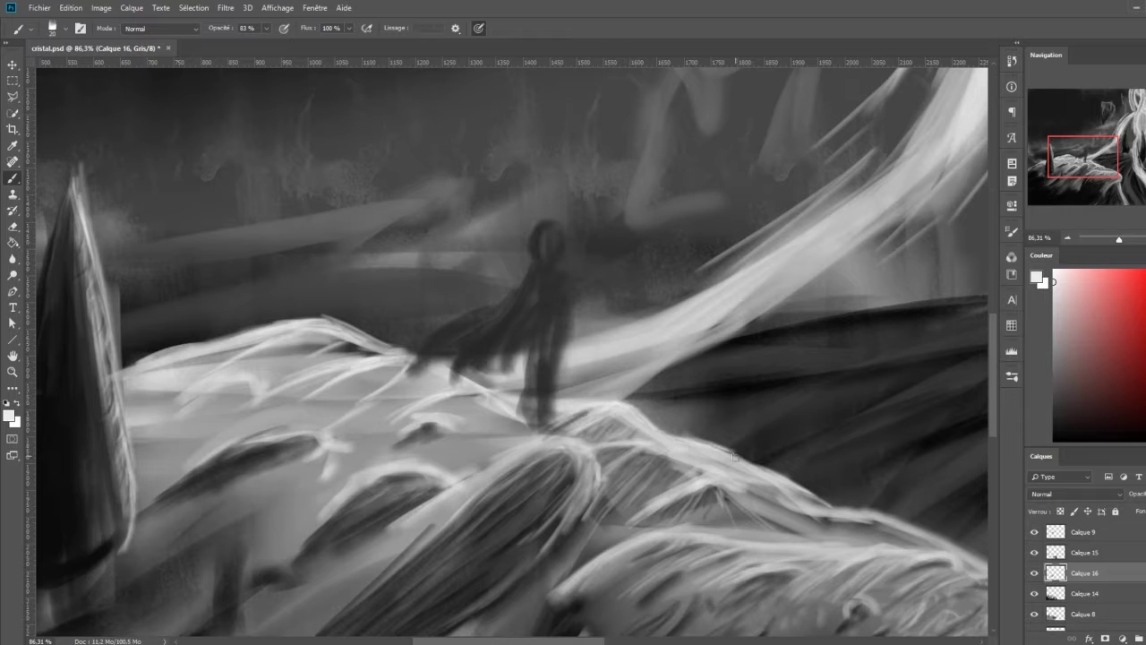
Add light highlight strokes along the ridge near the spire.
drag(734, 456, 534, 448)
drag(593, 481, 773, 377)
drag(614, 340, 829, 391)
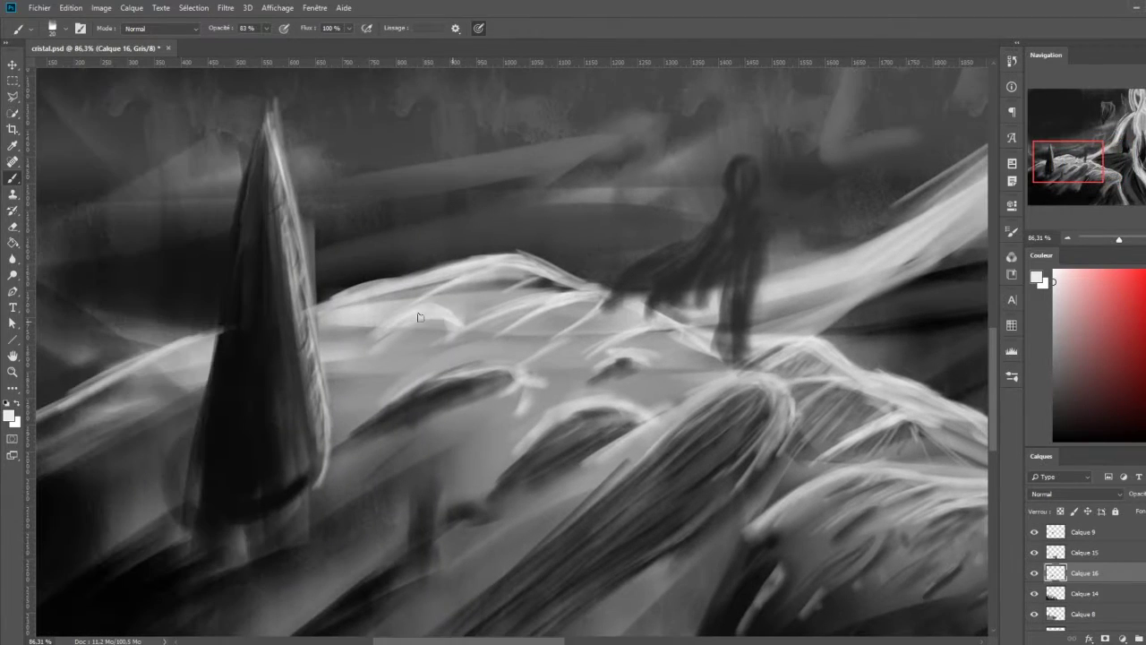
drag(439, 269, 336, 318)
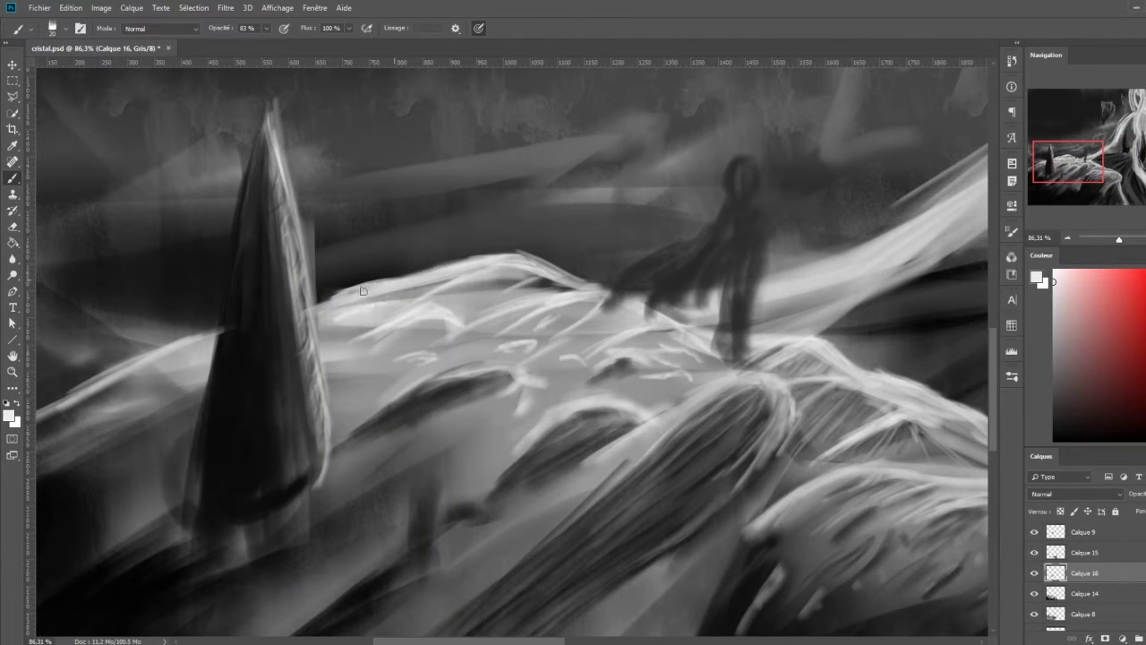
drag(394, 279, 207, 356)
Paint a dark band and short dark crevice strokes across the ridge and lower-left slope.
drag(419, 320, 430, 330)
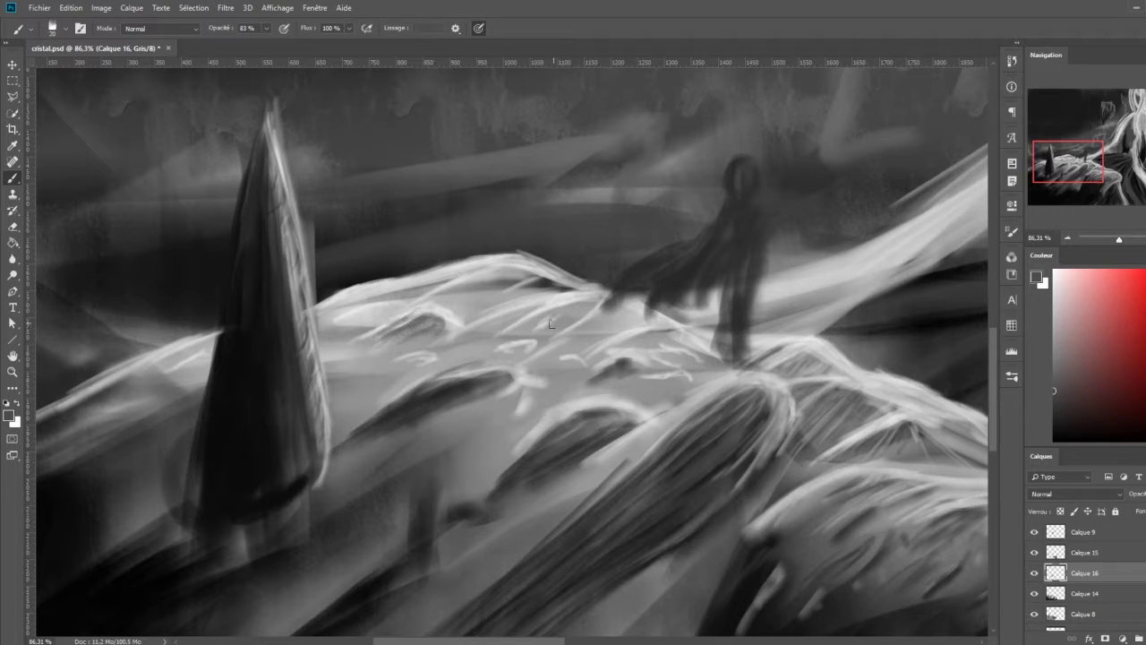
drag(520, 380, 491, 422)
drag(587, 359, 557, 371)
drag(695, 354, 632, 362)
drag(689, 376, 640, 388)
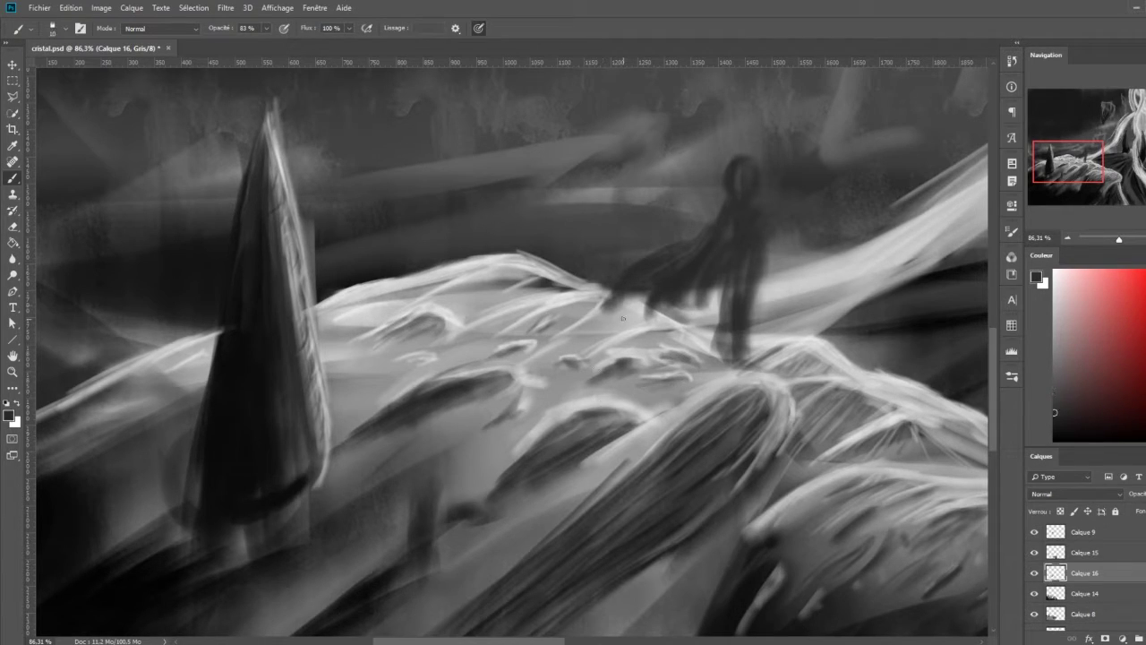
key(bracketright)
mouse_move(716, 358)
mouse_down()
mouse_move(621, 367)
mouse_move(841, 255)
mouse_up()
key(bracketright)
key(bracketright)
key(bracketright)
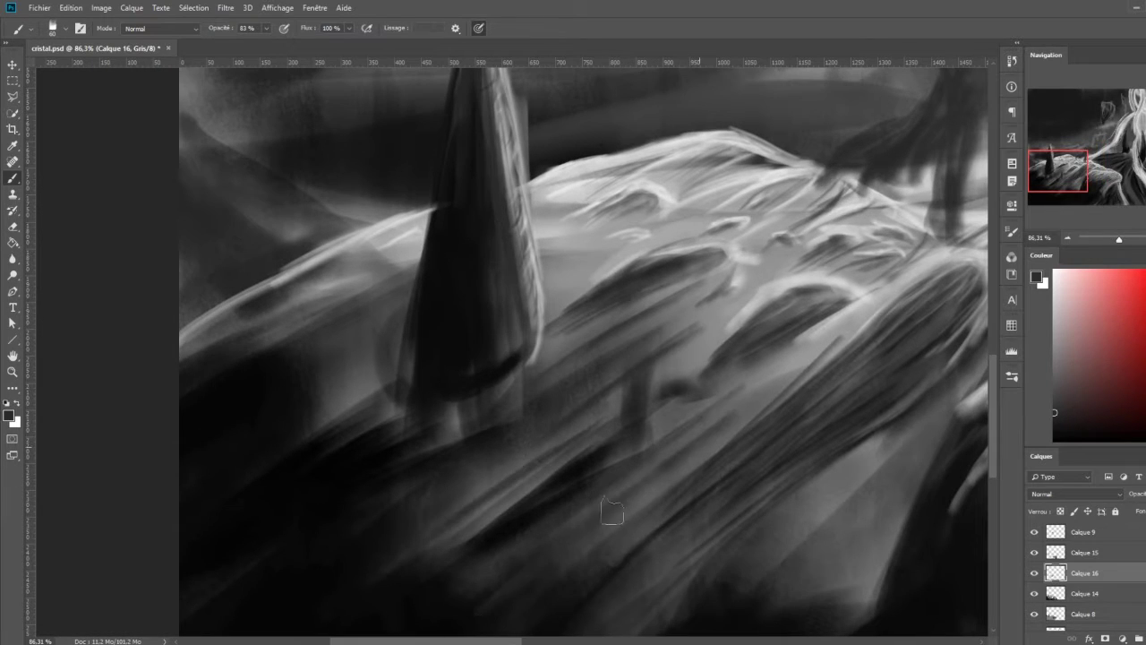
key(bracketleft)
key(bracketleft)
key(bracketleft)
mouse_move(385, 266)
mouse_down()
mouse_move(260, 345)
mouse_move(340, 327)
mouse_up()
drag(278, 323, 219, 371)
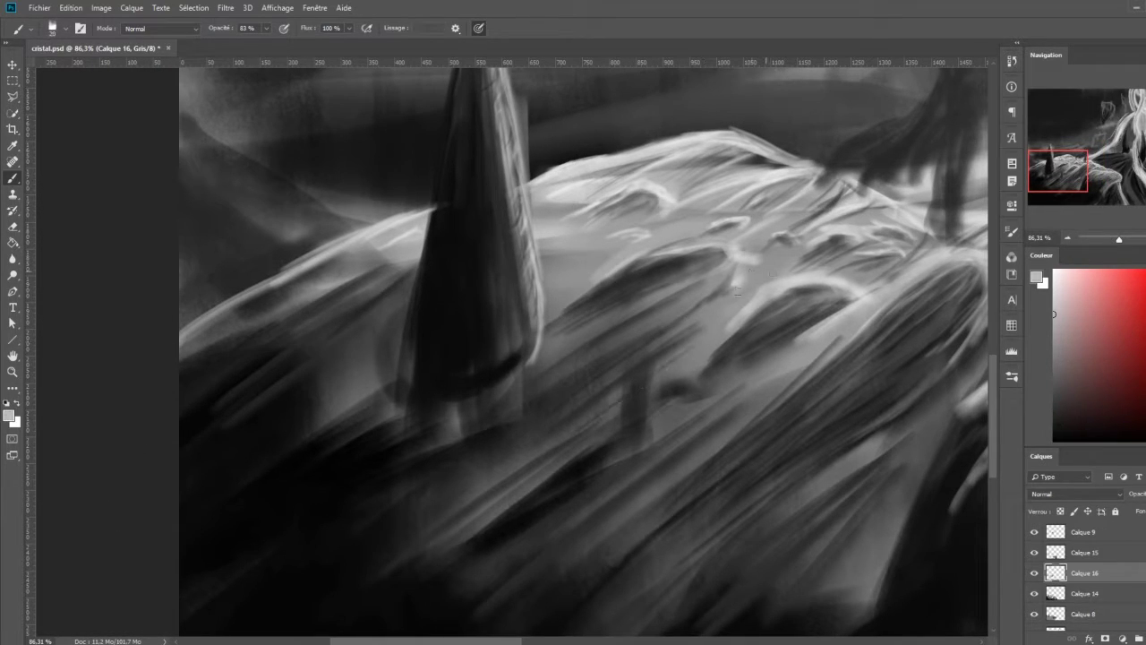
Streak light strokes across the central slopes, then sampled-grey strokes on the upper ridge.
drag(770, 273, 537, 439)
drag(940, 291, 801, 403)
drag(828, 295, 738, 349)
drag(720, 252, 617, 297)
alt+click(881, 374)
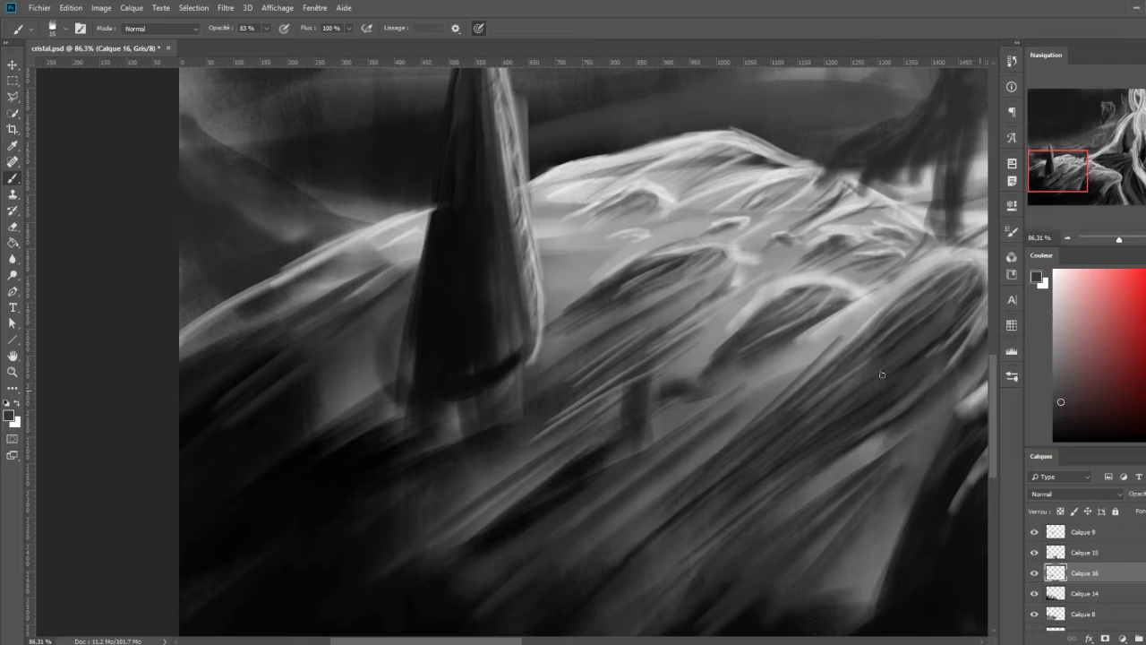
key(bracketright)
drag(677, 223, 559, 265)
drag(654, 157, 533, 219)
alt+click(591, 183)
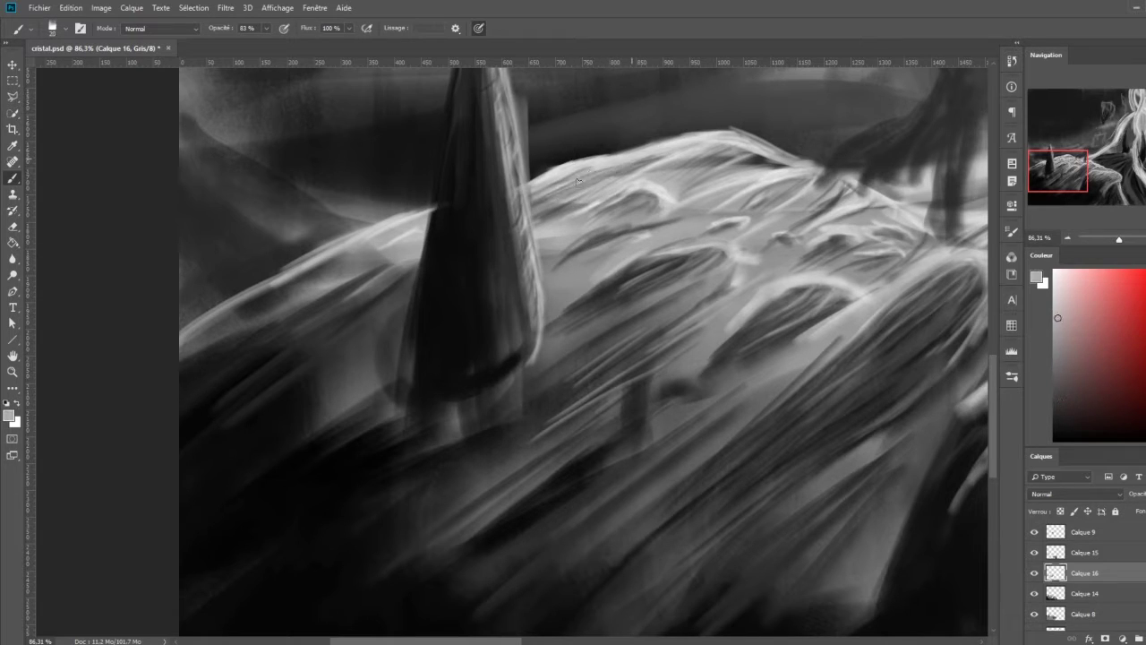
drag(587, 179, 528, 220)
Zoom out to the whole painting and add a new empty layer.
key(ctrl+0)
scroll(1083, 573, down, 1)
click(1084, 613)
On a new layer, paint dark rings around the central beam with a sampled dark colour.
click(1124, 638)
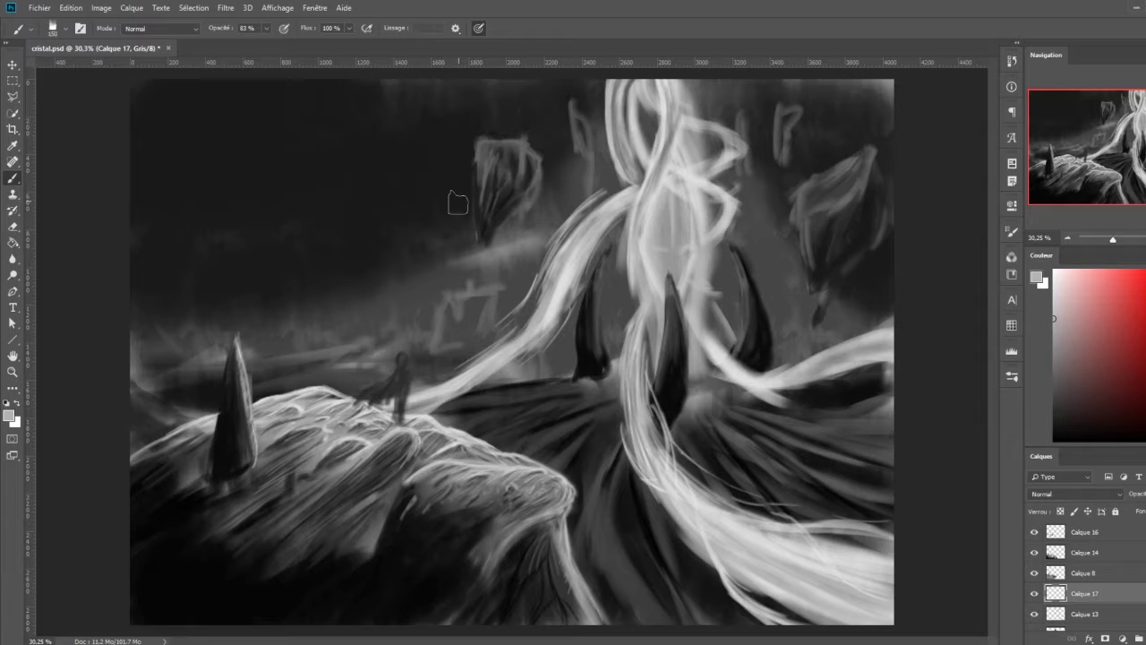
key(alt)
alt+click(779, 310)
drag(602, 258, 537, 277)
drag(743, 322, 465, 305)
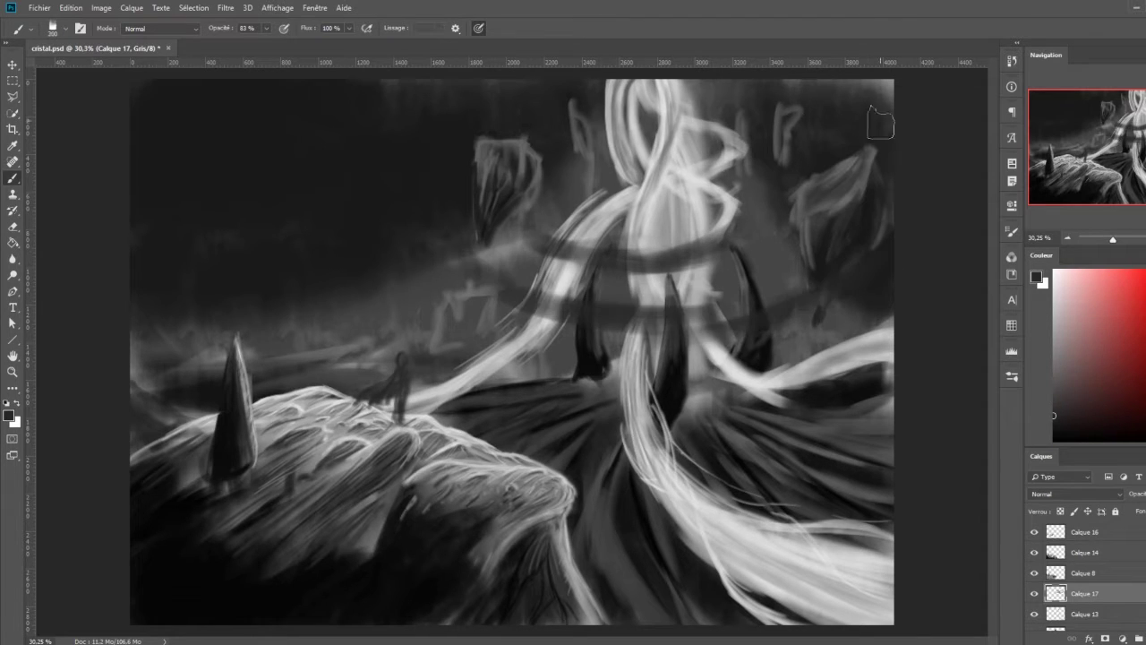
Paint light grey strokes near the beam top and pale swirls across the upper-left sky.
alt+click(832, 116)
drag(850, 99, 752, 170)
drag(528, 152, 721, 97)
drag(412, 112, 304, 192)
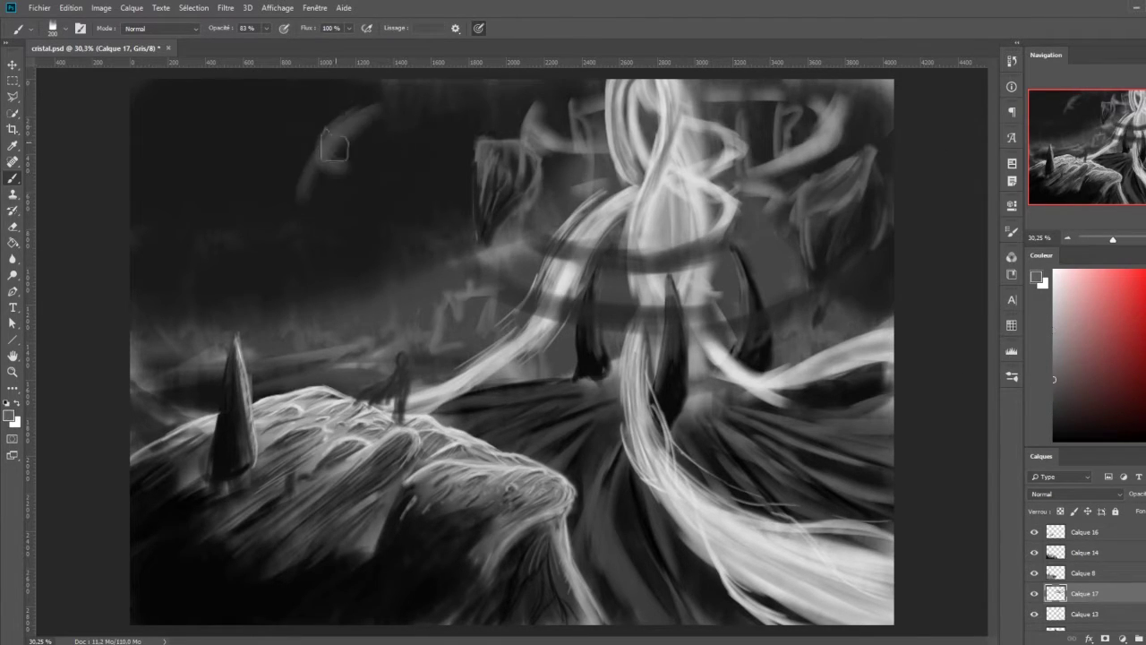
drag(439, 126, 323, 201)
key(bracketright)
key(bracketright)
key(bracketright)
drag(367, 233, 163, 235)
Undo the last sky stroke and repaint pale bands near the sky top and left of the figure.
key(ctrl+z)
key(ctrl+z)
key(bracketleft)
key(bracketleft)
key(bracketleft)
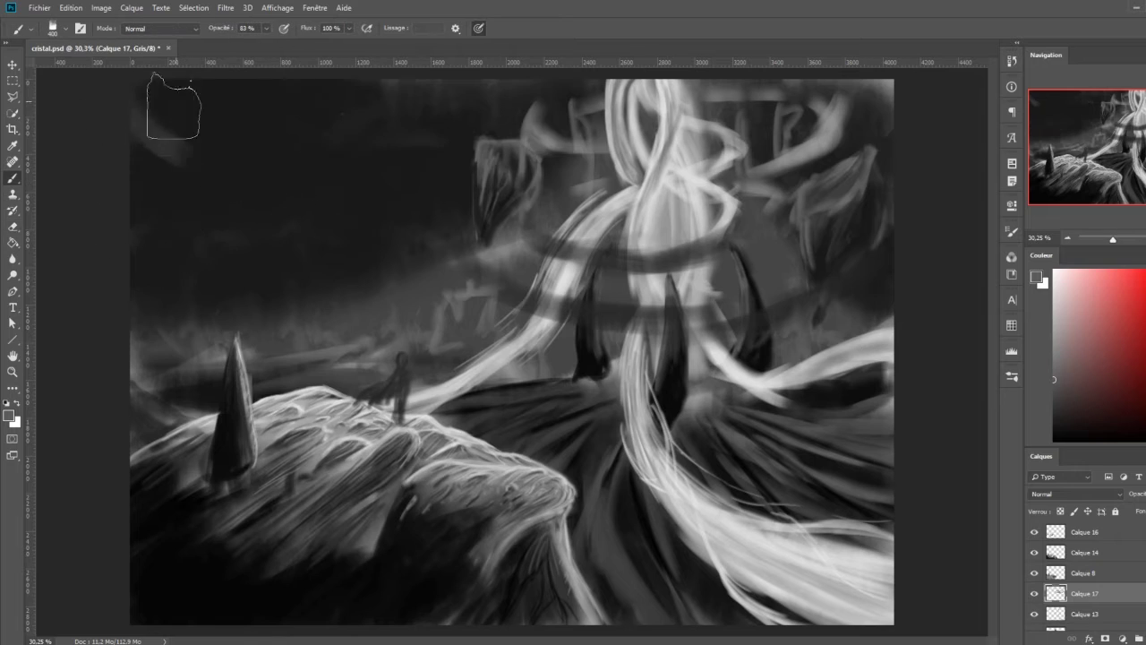
mouse_move(174, 108)
mouse_down()
mouse_move(430, 228)
mouse_move(394, 134)
mouse_up()
drag(343, 105, 439, 121)
drag(259, 330, 356, 322)
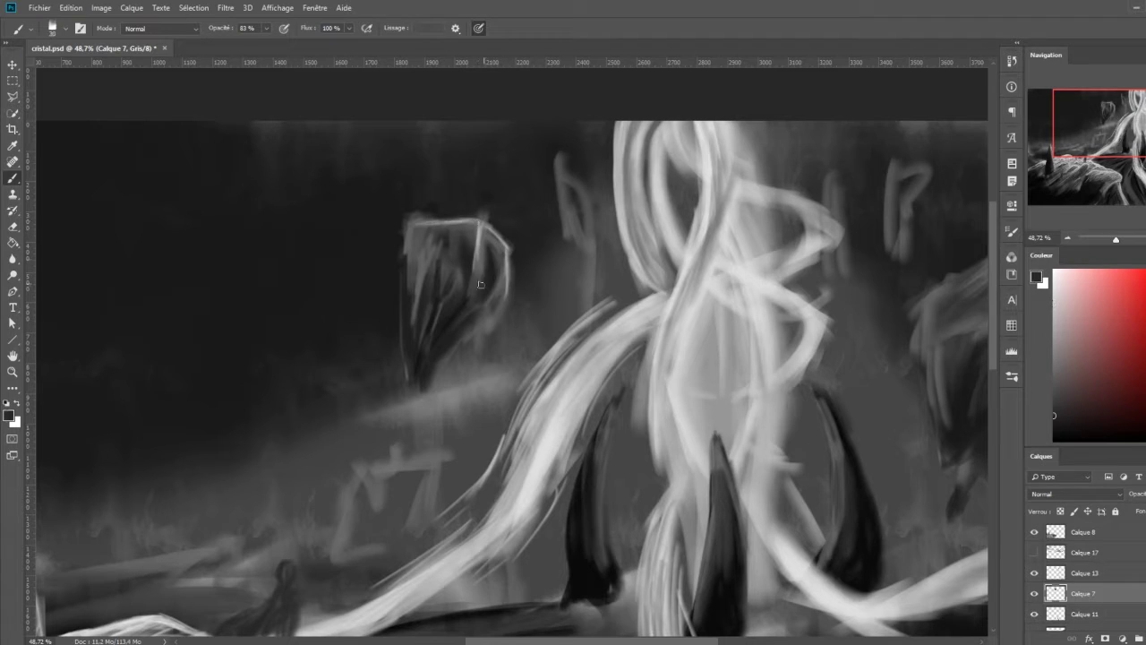
Shade the floating rock's interior darker and highlight its lower-right edge in light grey.
key(bracketright)
mouse_move(405, 255)
mouse_down()
mouse_move(422, 302)
mouse_move(453, 289)
mouse_move(490, 235)
mouse_up()
alt+click(739, 266)
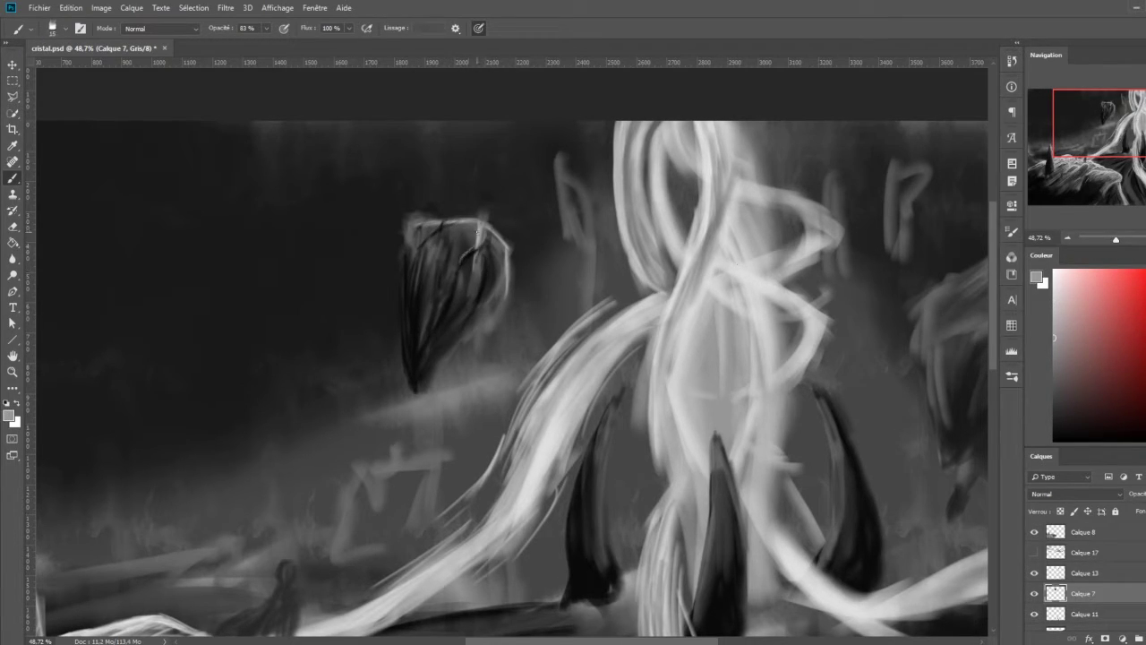
drag(415, 385, 498, 263)
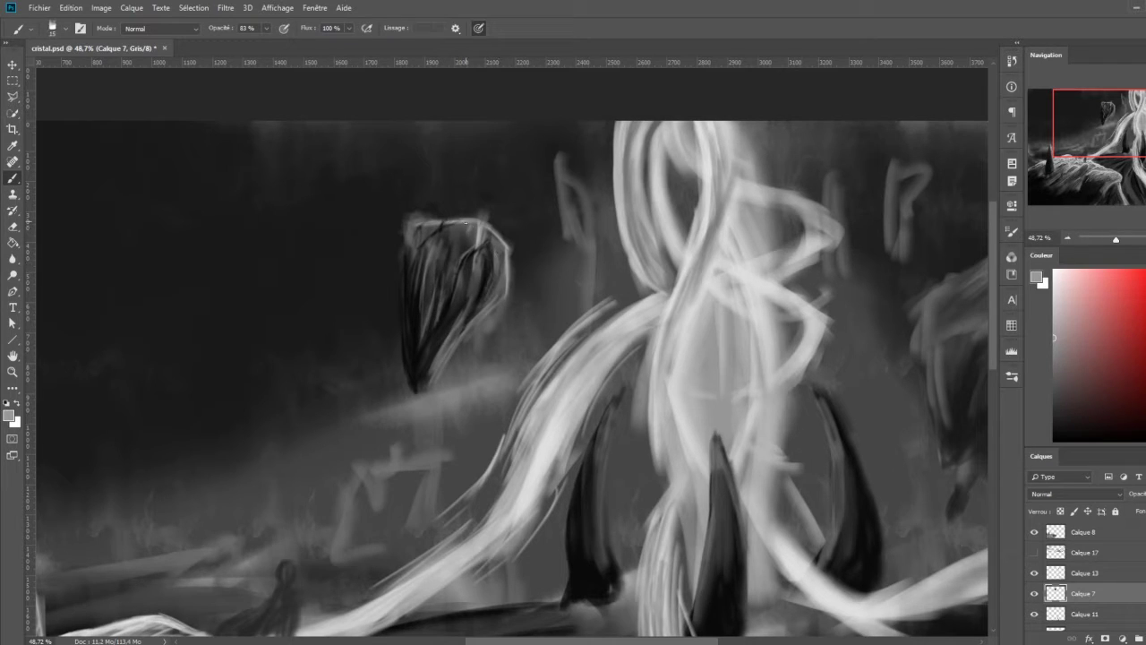
Outline and fill a new dark rock below the first floating rock.
scroll(434, 293, down, 1)
alt+click(434, 294)
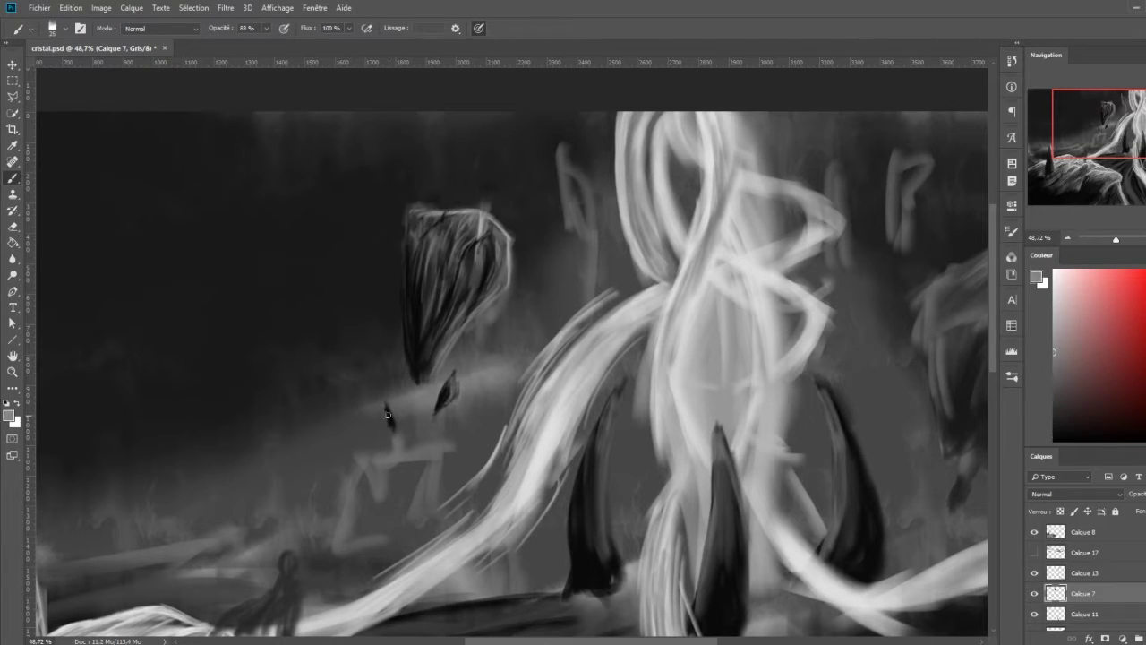
mouse_move(362, 459)
mouse_down()
mouse_move(385, 546)
mouse_move(351, 469)
mouse_move(430, 465)
mouse_up()
drag(342, 502, 362, 542)
drag(380, 494, 358, 537)
Give the new lower rock lighter facets, darker facets and black shadow strokes.
alt+click(403, 483)
mouse_move(359, 474)
mouse_down()
mouse_move(412, 515)
mouse_move(430, 470)
mouse_move(421, 493)
mouse_up()
alt+click(343, 515)
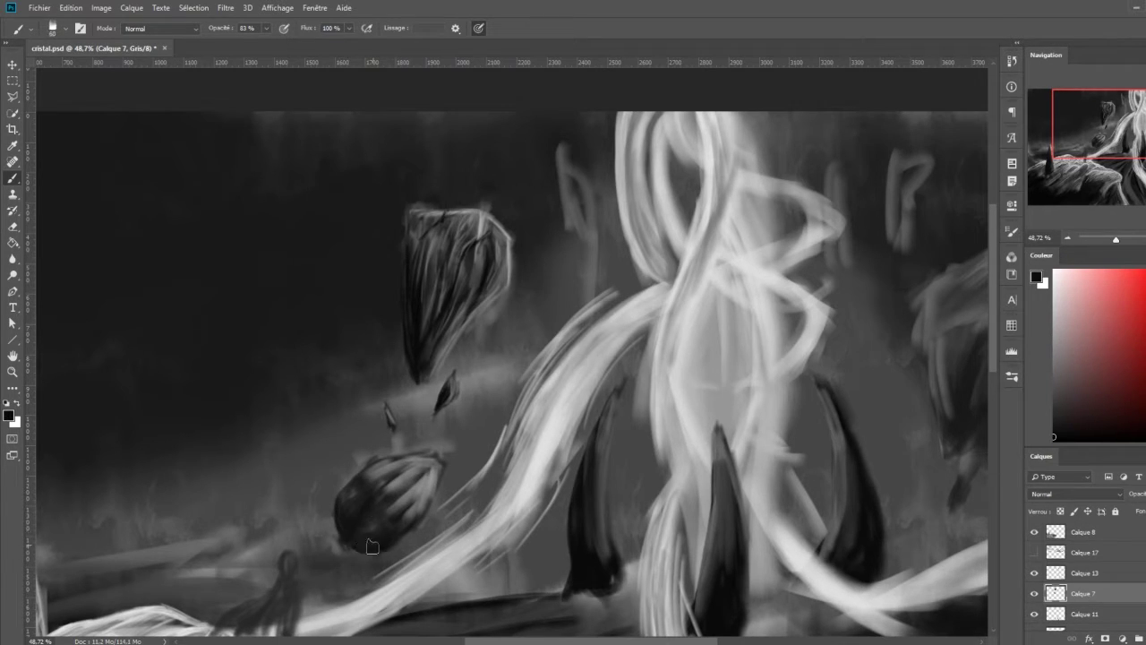
mouse_move(369, 545)
mouse_down()
mouse_move(376, 481)
mouse_move(421, 465)
mouse_up()
alt+click(388, 486)
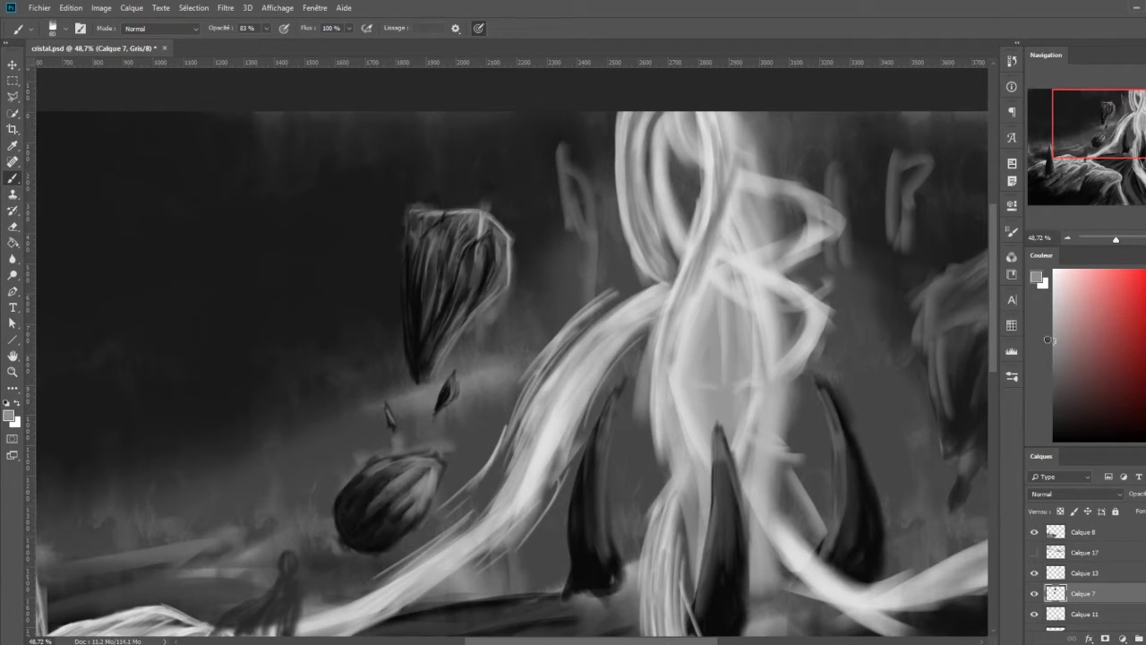
click(1053, 429)
mouse_move(363, 505)
mouse_down()
mouse_move(408, 471)
mouse_move(411, 519)
mouse_up()
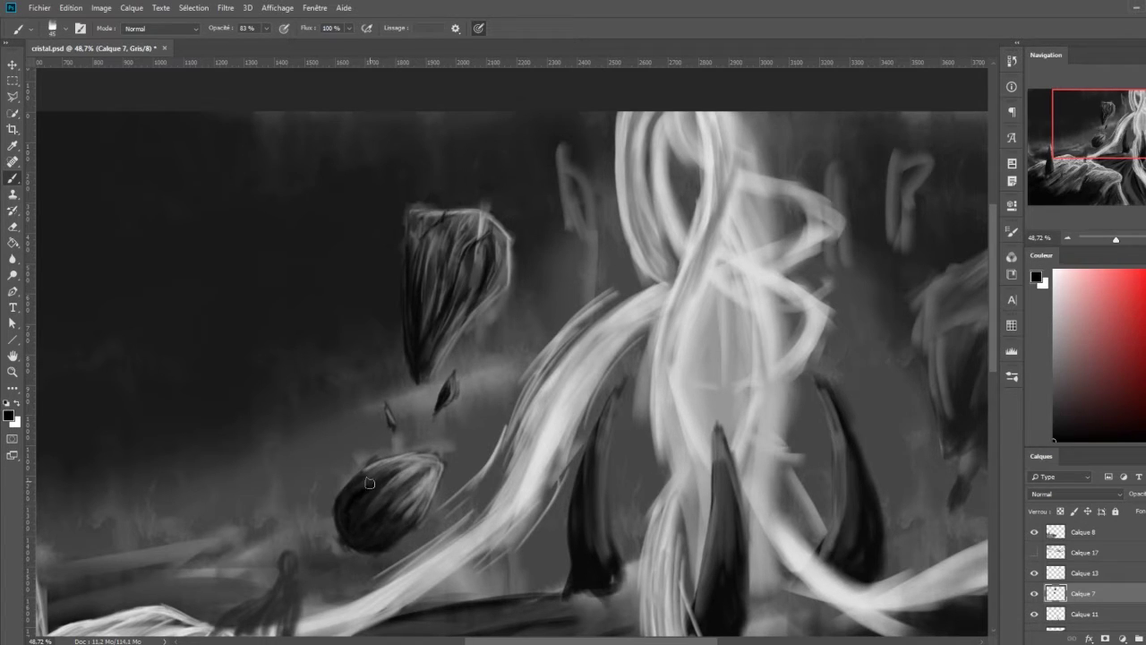
Brighten the right floating rock's left and upper parts with light strokes.
scroll(370, 533, down, 3)
scroll(537, 358, up, 3)
scroll(627, 313, down, 1)
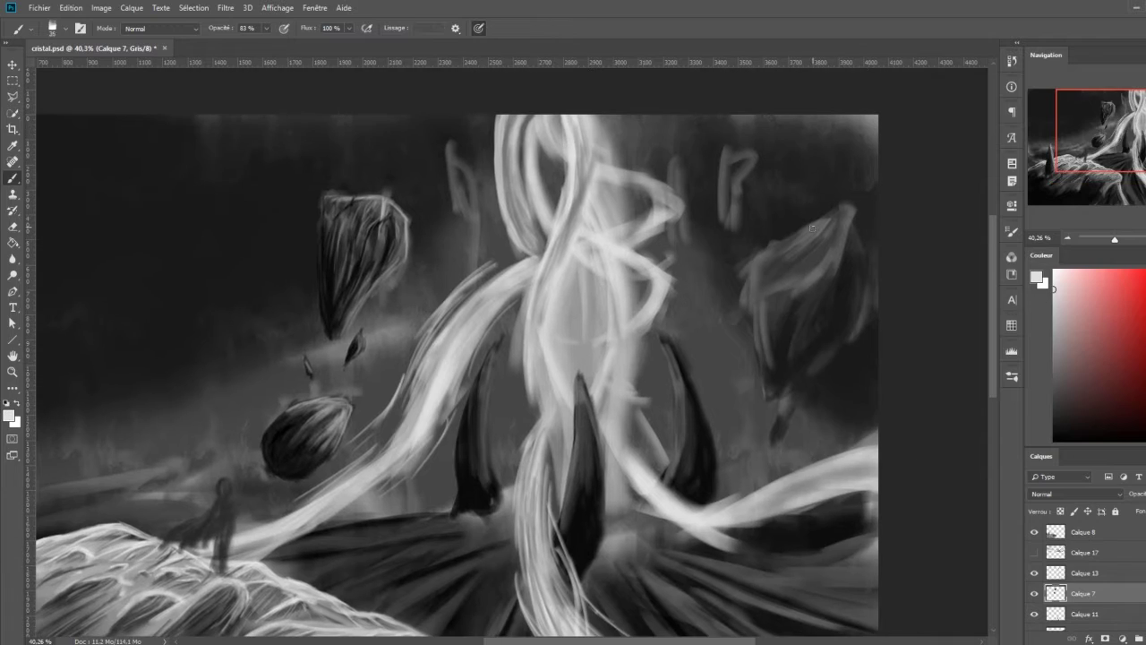
mouse_move(770, 233)
mouse_down()
mouse_move(789, 286)
mouse_move(756, 268)
mouse_move(819, 242)
mouse_up()
mouse_move(761, 286)
mouse_down()
mouse_move(842, 214)
mouse_move(763, 327)
mouse_move(783, 380)
mouse_up()
Shade the right rock in black, deepening its right, lower and left sides.
key(d)
mouse_move(788, 286)
mouse_down()
mouse_move(838, 232)
mouse_move(864, 300)
mouse_move(805, 376)
mouse_up()
key(bracketright)
key(bracketright)
drag(851, 233, 797, 359)
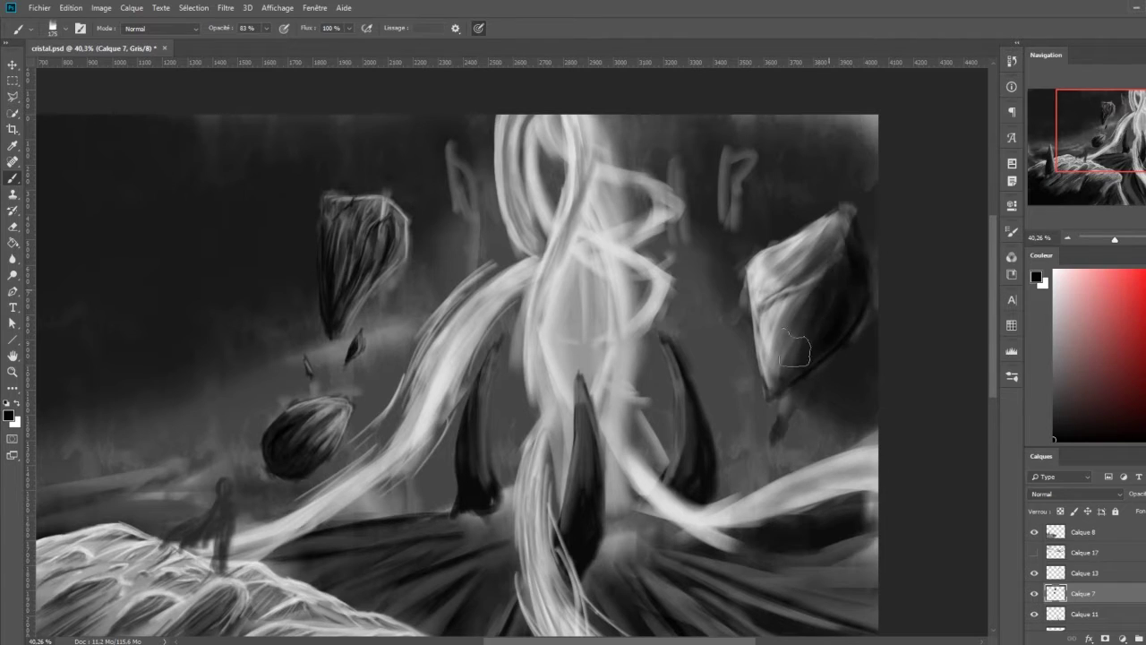
drag(833, 277, 788, 358)
drag(835, 236, 815, 301)
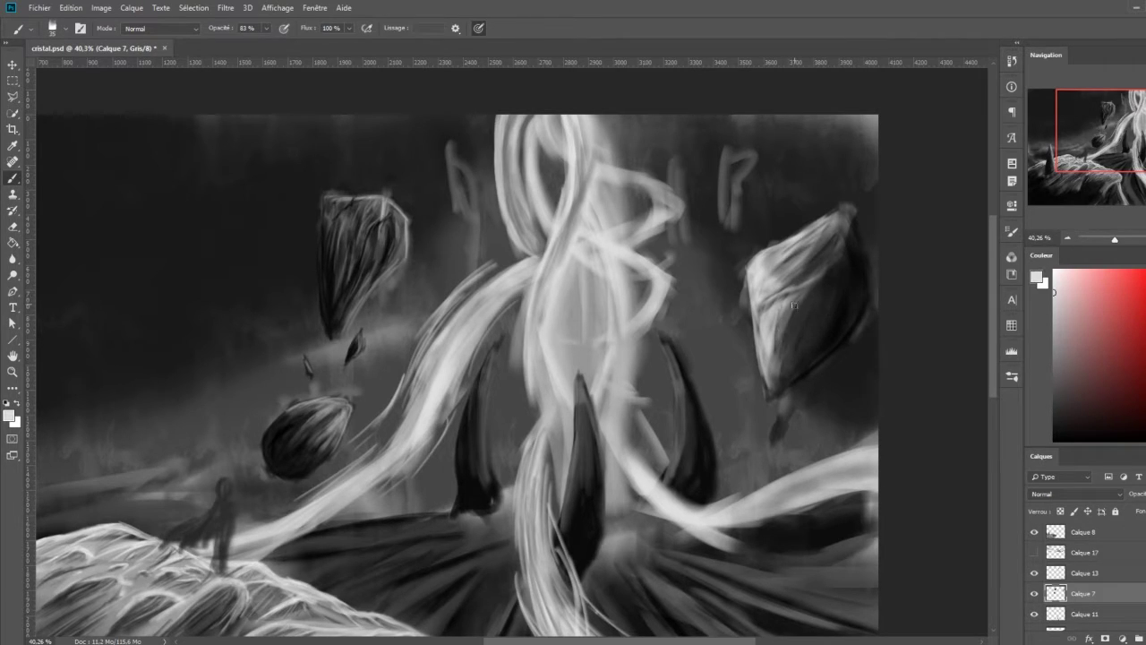
key(bracketleft)
key(bracketleft)
key(bracketleft)
mouse_move(865, 251)
mouse_down()
mouse_move(842, 340)
mouse_move(832, 328)
mouse_move(797, 372)
mouse_move(761, 265)
mouse_up()
alt+click(852, 289)
alt+click(779, 304)
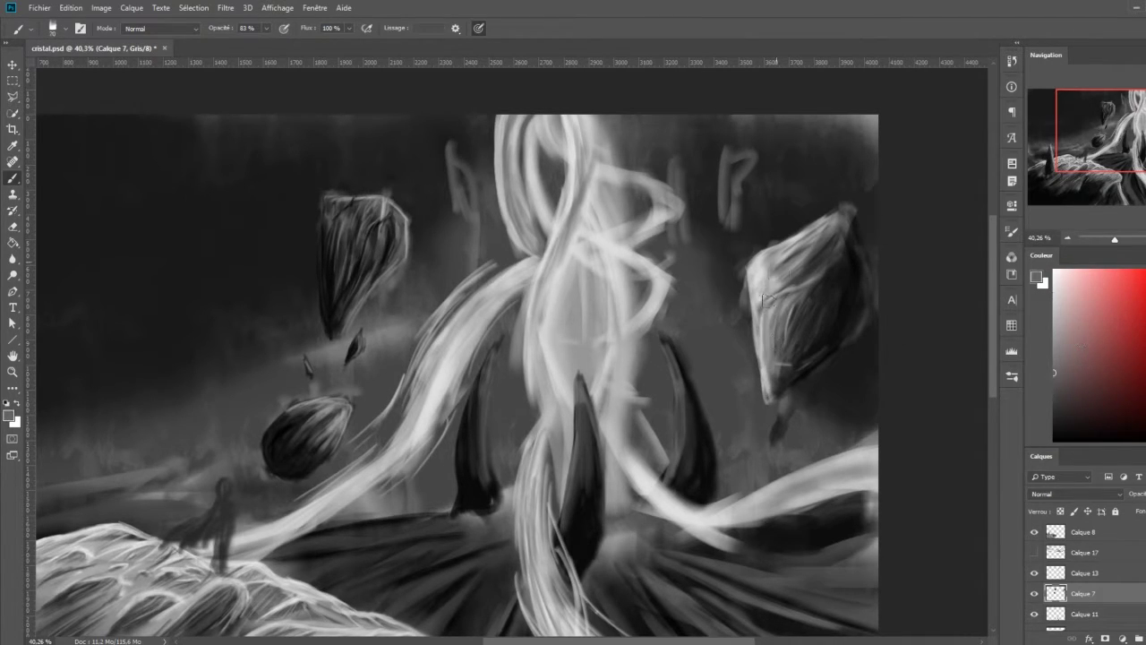
drag(778, 305, 754, 256)
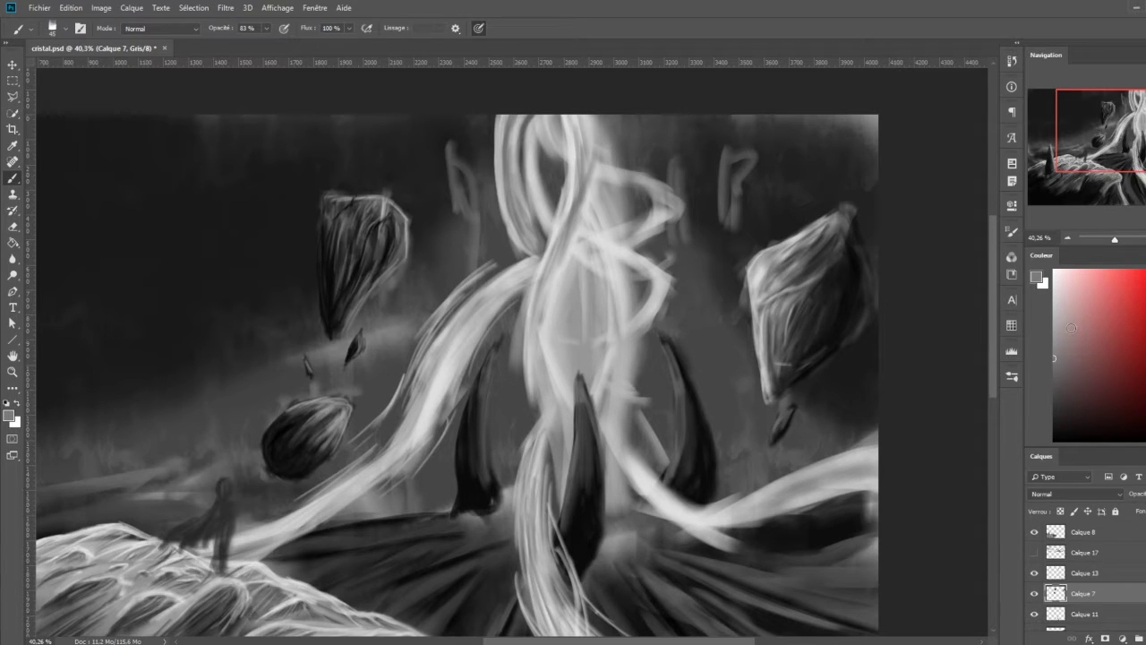
Paint small dark rocks beside the beam's top and to its left, lightening one edge.
drag(727, 148, 741, 229)
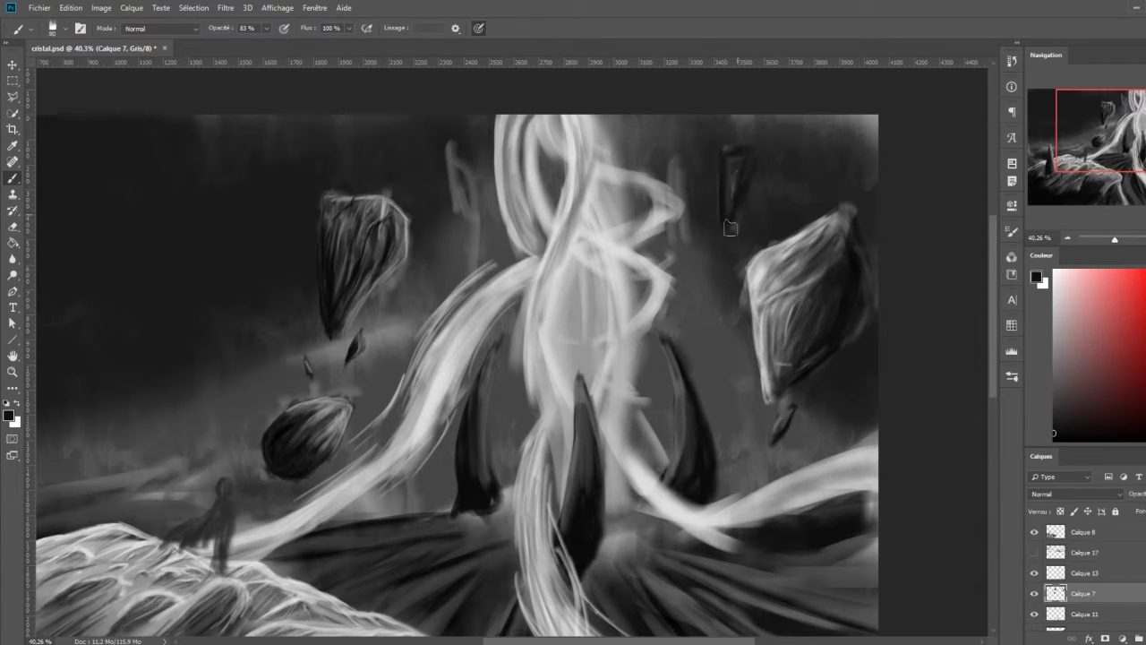
alt+click(727, 161)
drag(734, 148, 743, 224)
key(bracketleft)
key(bracketleft)
key(bracketleft)
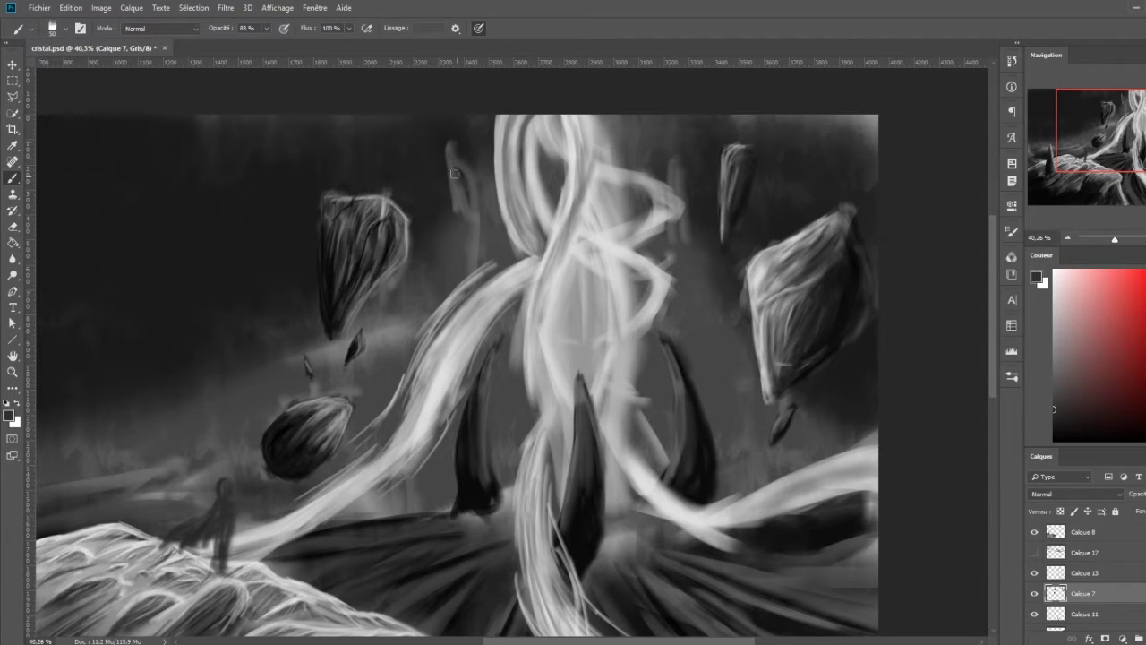
drag(455, 173, 470, 219)
drag(443, 154, 451, 154)
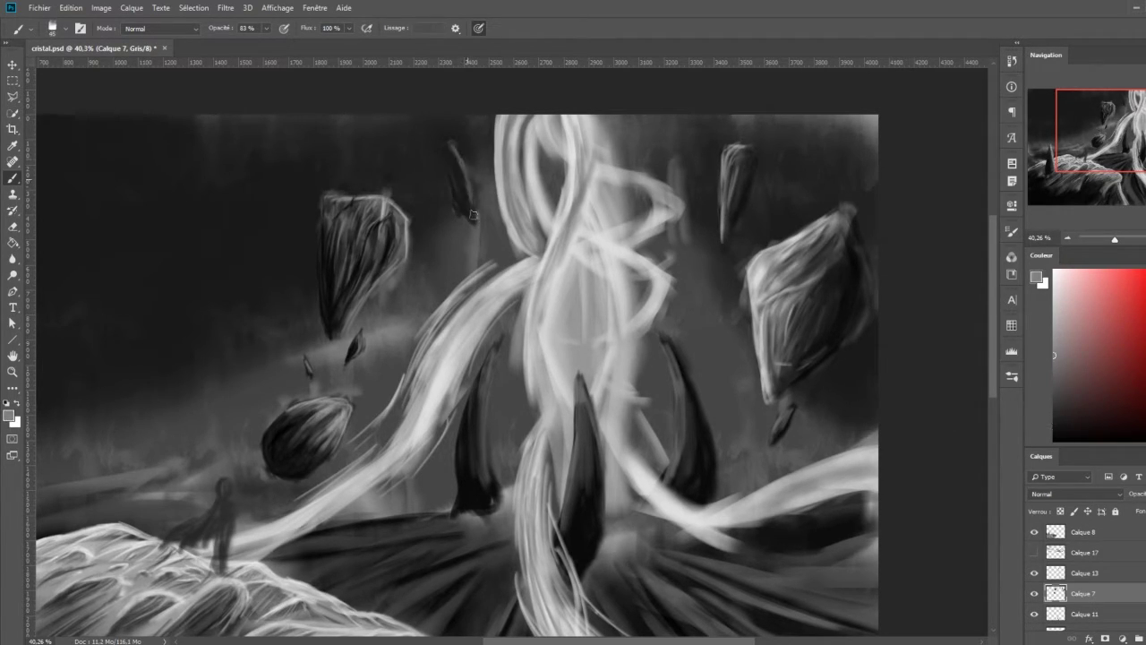
Zoom out, show Calque 17 again and select Calque 6 for painting.
key(ctrl+minus)
key(ctrl+minus)
click(1035, 552)
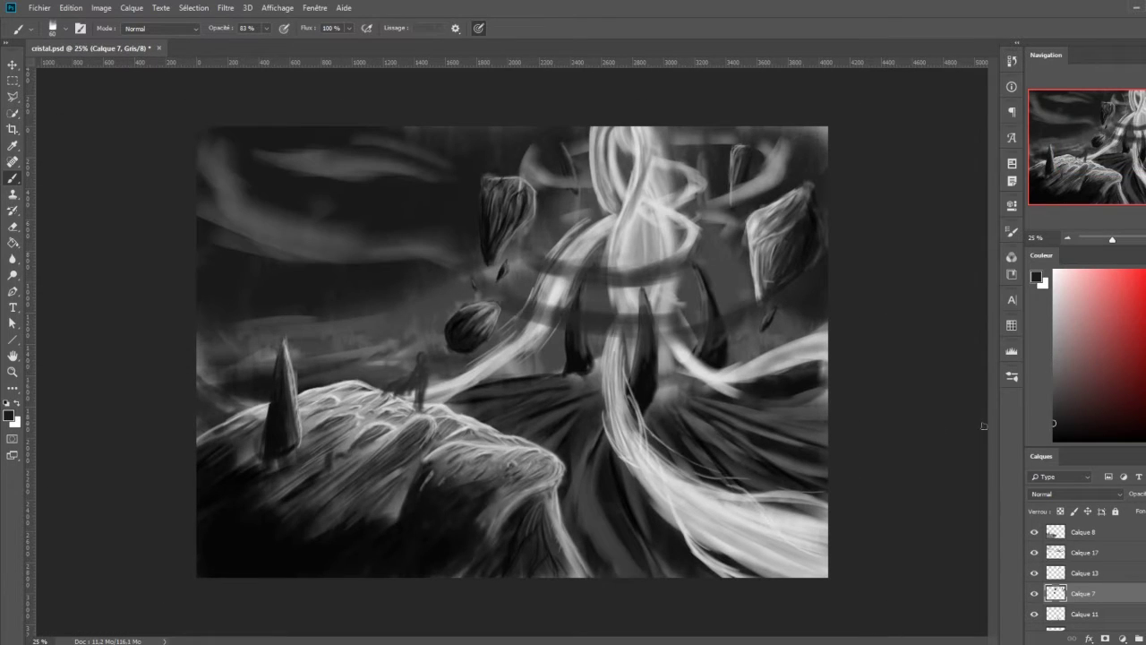
scroll(1083, 573, down, 3)
click(1083, 600)
With a 1000 px brush, darken the mist around the top crystal and the left sky.
key(bracketright)
key(bracketright)
key(bracketright)
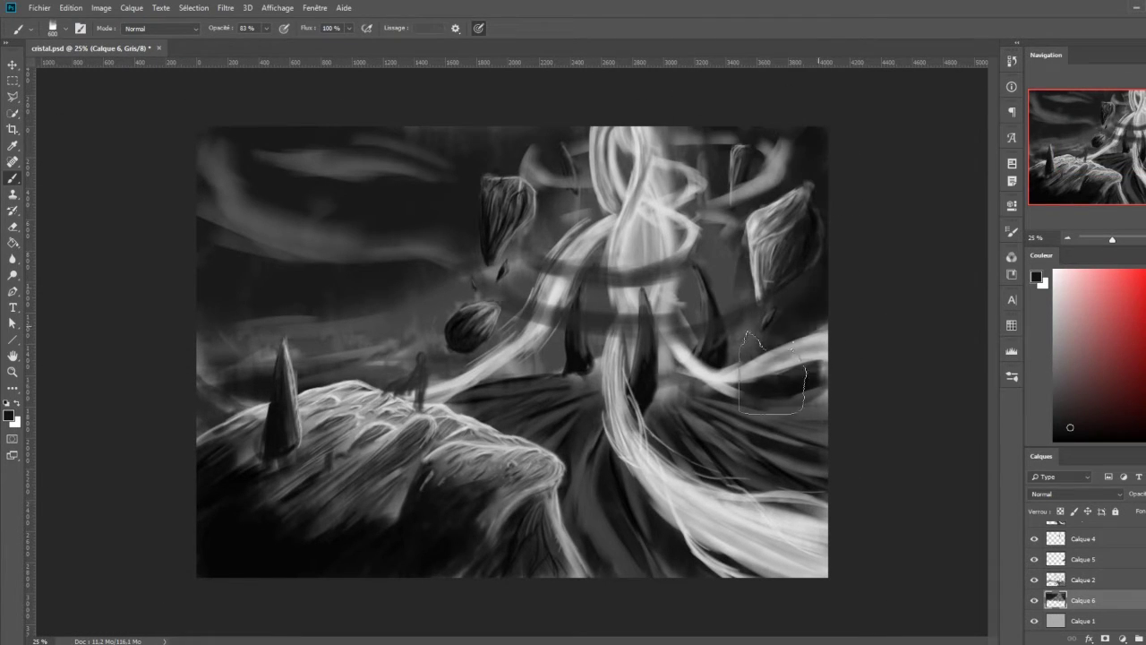
key(bracketright)
key(bracketright)
key(bracketright)
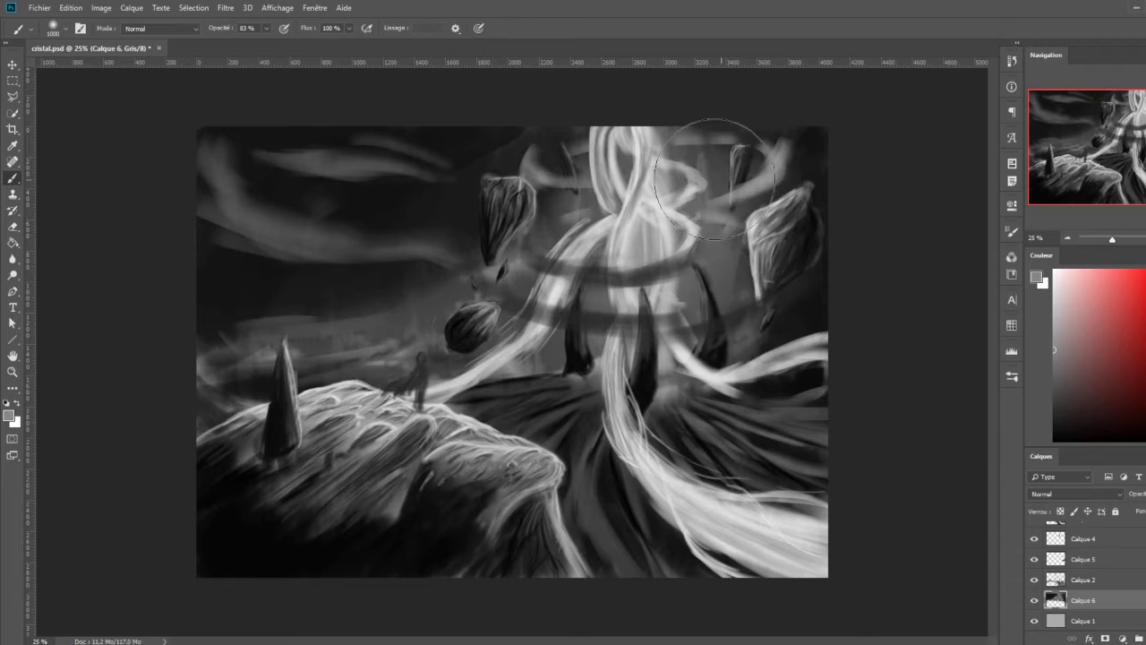
drag(573, 215, 473, 159)
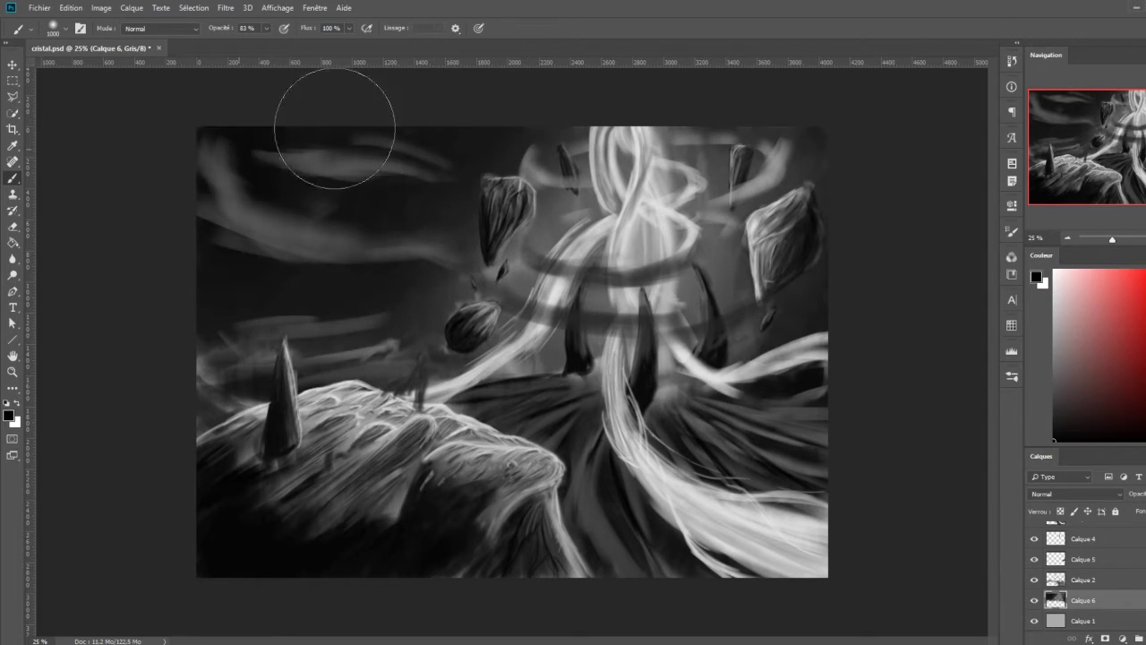
drag(268, 309, 435, 255)
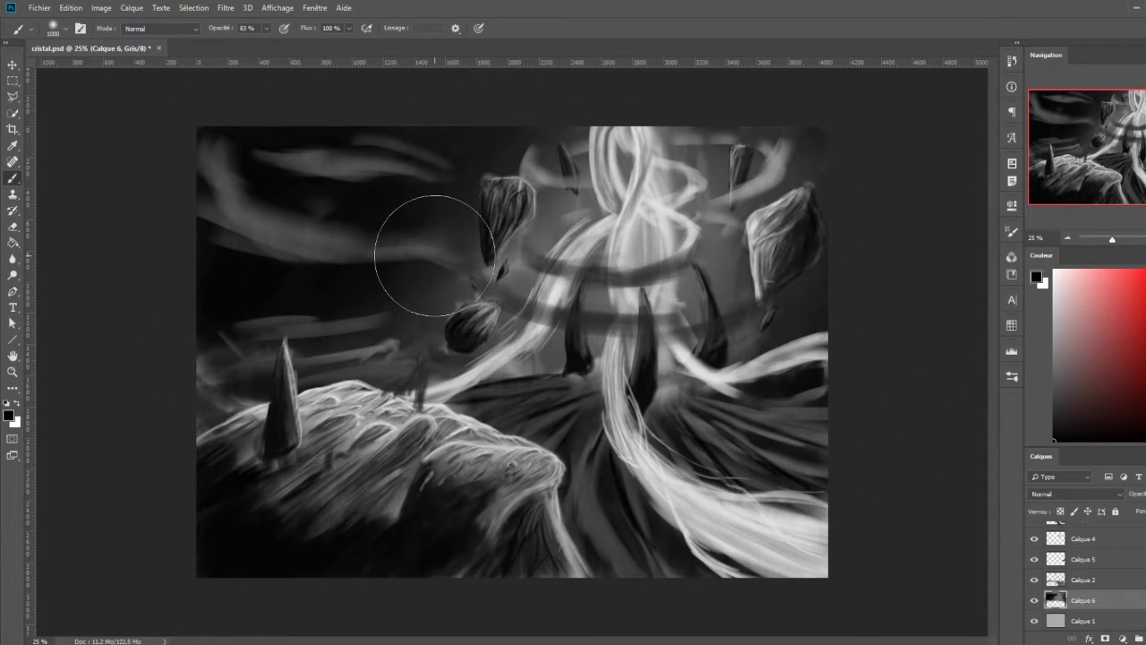
Choose a 90 px preset and paint a grey smoke trail across the upper-left sky.
scroll(1083, 573, up, 5)
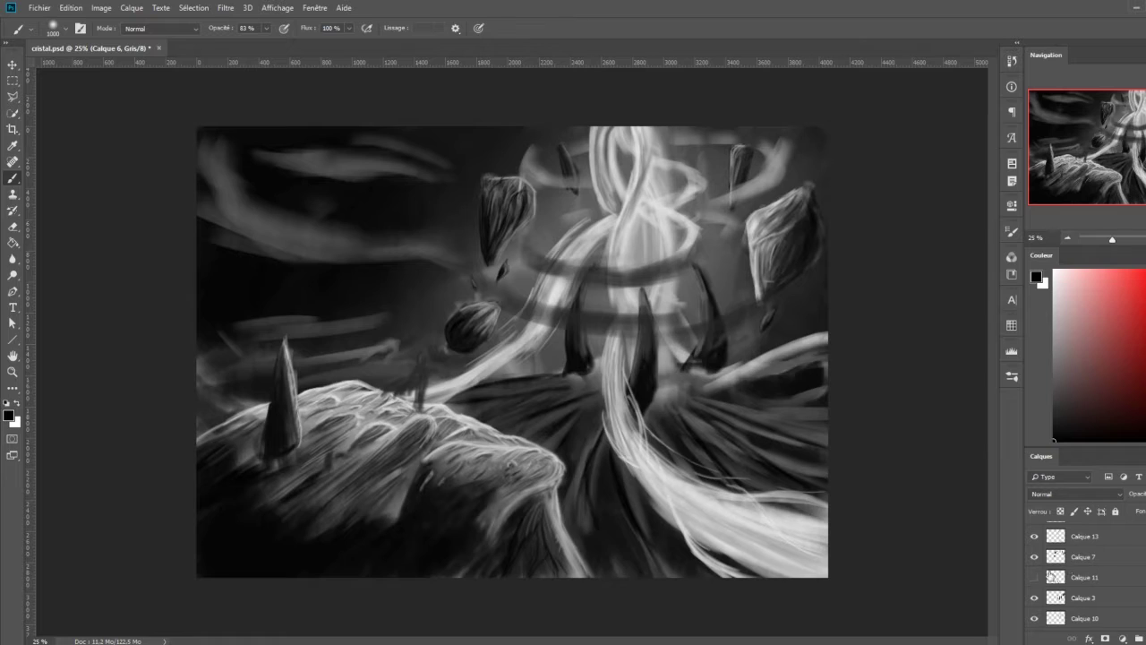
alt+click(886, 459)
click(62, 28)
double_click(205, 184)
mouse_move(322, 240)
mouse_down()
mouse_move(464, 258)
mouse_move(207, 154)
mouse_up()
click(63, 28)
alt+click(398, 248)
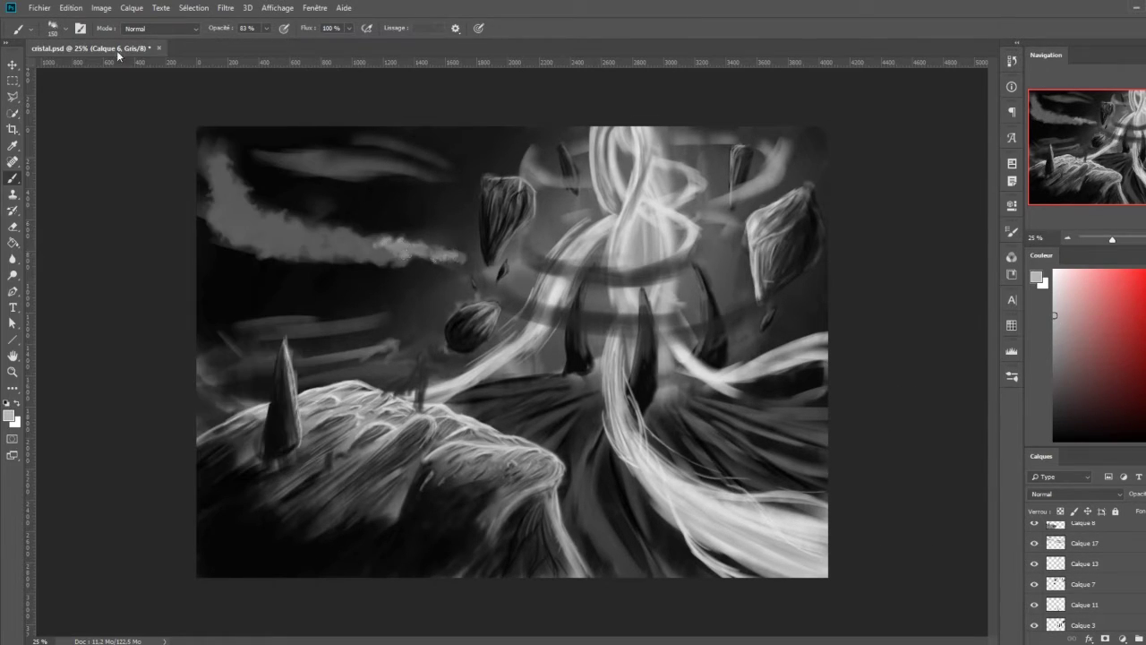
click(63, 28)
scroll(348, 203, up, 2)
double_click(53, 179)
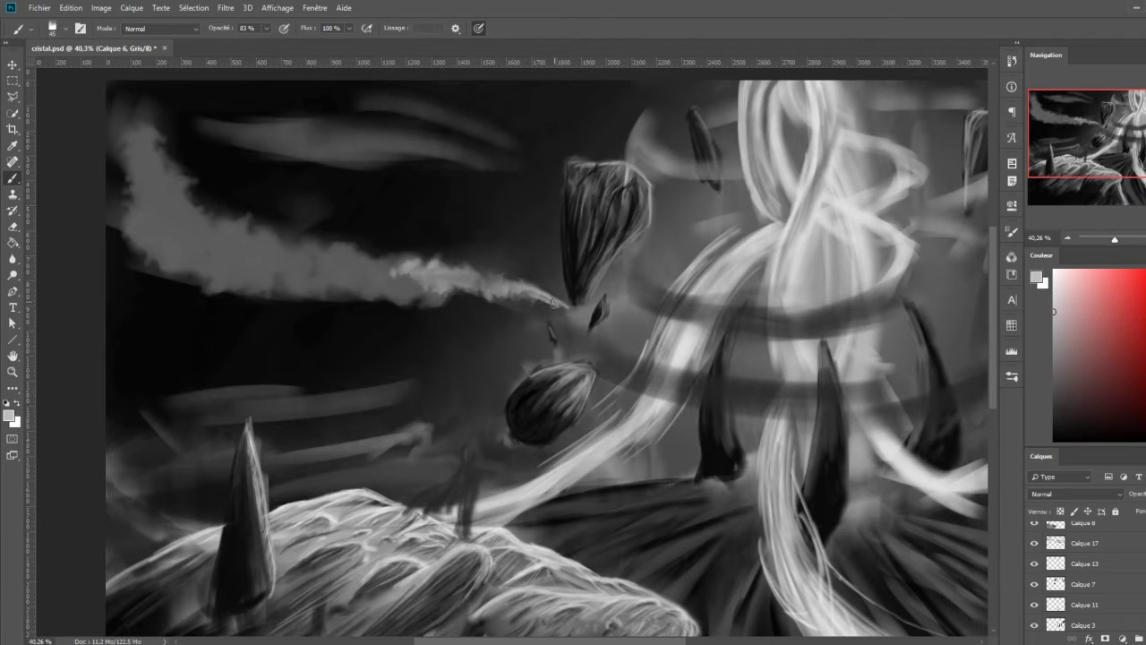
Reset colours to black and white and make Calque 17 the active layer after toggling its visibility.
key(d)
scroll(1065, 573, up, 1)
click(1035, 573)
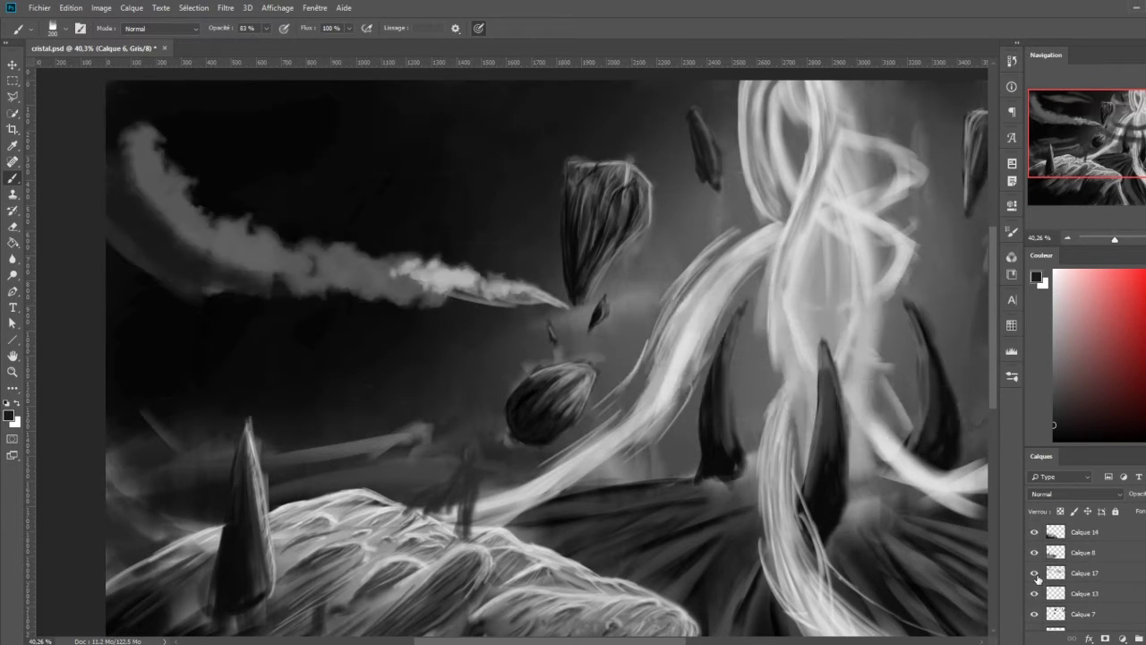
click(1083, 573)
alt+click(354, 255)
scroll(342, 252, up, 2)
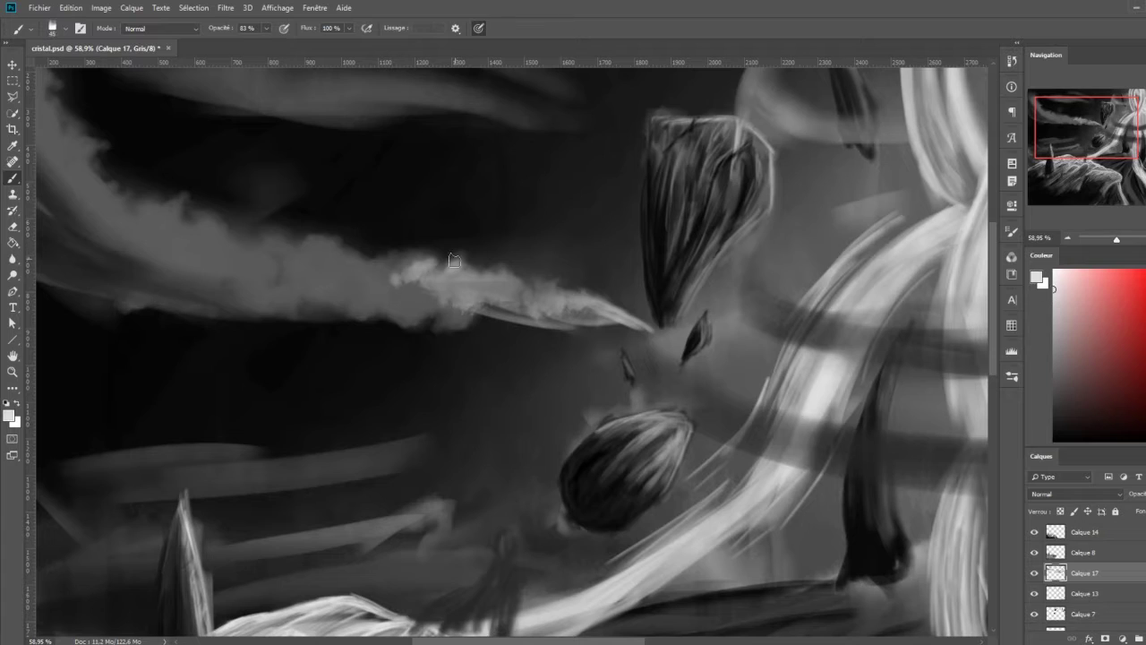
Paint light strokes over the smoke streak, then shade it with a sampled dark grey.
mouse_move(491, 285)
mouse_down()
mouse_move(582, 296)
mouse_move(618, 313)
mouse_up()
key(bracketright)
drag(484, 314, 394, 260)
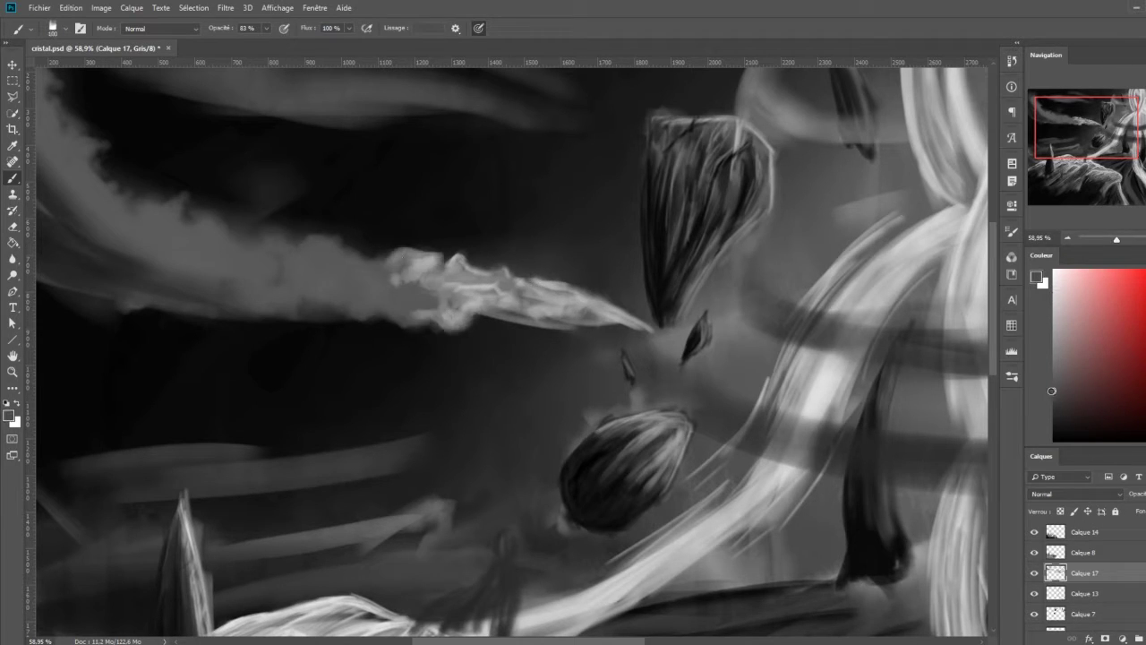
alt+click(430, 285)
mouse_move(492, 282)
mouse_down()
mouse_move(430, 285)
mouse_move(543, 325)
mouse_move(385, 316)
mouse_up()
key(bracketright)
key(bracketright)
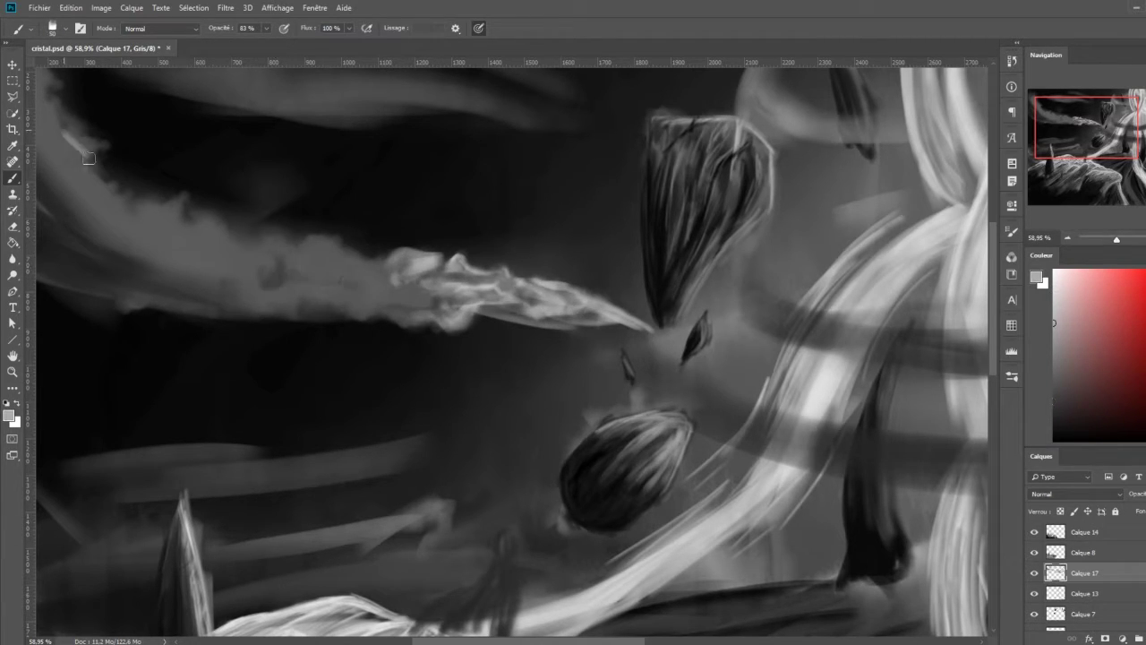
Add light wisps and darker grey strokes along the smoke, darkening its upper-left end.
mouse_move(88, 158)
mouse_down()
mouse_move(211, 231)
mouse_move(367, 269)
mouse_move(330, 305)
mouse_up()
alt+click(330, 305)
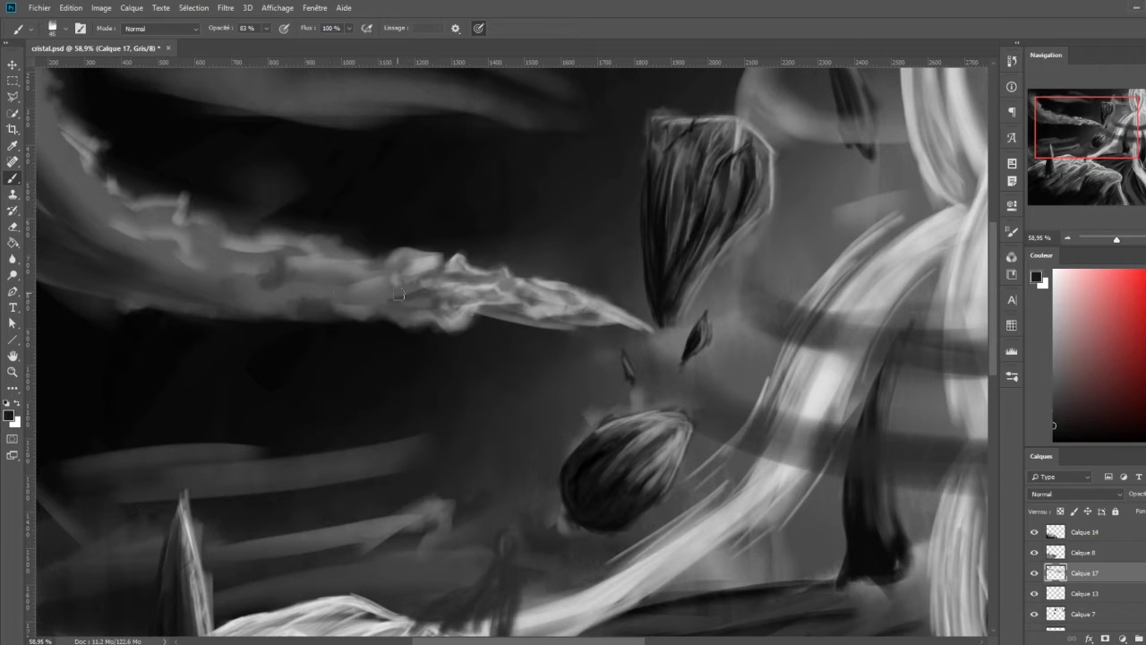
mouse_move(397, 294)
mouse_down()
mouse_move(573, 327)
mouse_move(333, 277)
mouse_move(470, 385)
mouse_up()
mouse_move(99, 152)
mouse_down()
mouse_move(287, 327)
mouse_move(143, 179)
mouse_move(251, 314)
mouse_move(395, 344)
mouse_move(457, 385)
mouse_move(295, 381)
mouse_up()
drag(141, 345, 220, 376)
key(bracketright)
scroll(565, 216, down, 5)
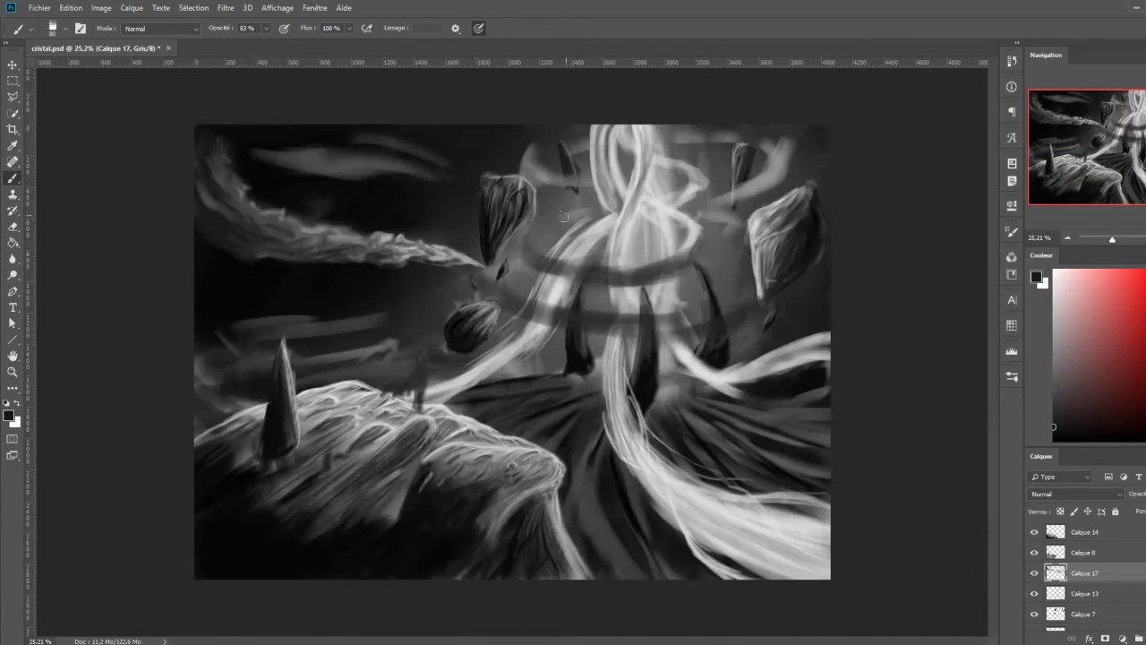
scroll(564, 216, up, 4)
Paint a second wispy smoke trail above the first and darken parts of it with black.
mouse_move(577, 291)
mouse_down()
mouse_move(502, 267)
mouse_move(645, 291)
mouse_move(685, 285)
mouse_up()
drag(501, 269, 362, 246)
alt+click(269, 255)
mouse_move(277, 260)
mouse_down()
mouse_move(564, 277)
mouse_move(331, 260)
mouse_move(627, 295)
mouse_up()
Switch to a different brush preset and paint flat sampled-grey strokes over the upper smoke.
right_click(421, 144)
click(53, 135)
alt+click(488, 287)
key(bracketleft)
key(bracketleft)
key(bracketleft)
mouse_move(385, 255)
mouse_down()
mouse_move(215, 234)
mouse_move(465, 270)
mouse_up()
With a small brush preset, add lighter wisps and strokes to the upper smoke trail.
right_click(232, 115)
double_click(81, 269)
key(bracketright)
key(bracketright)
key(bracketright)
drag(543, 285, 479, 292)
drag(465, 259, 534, 260)
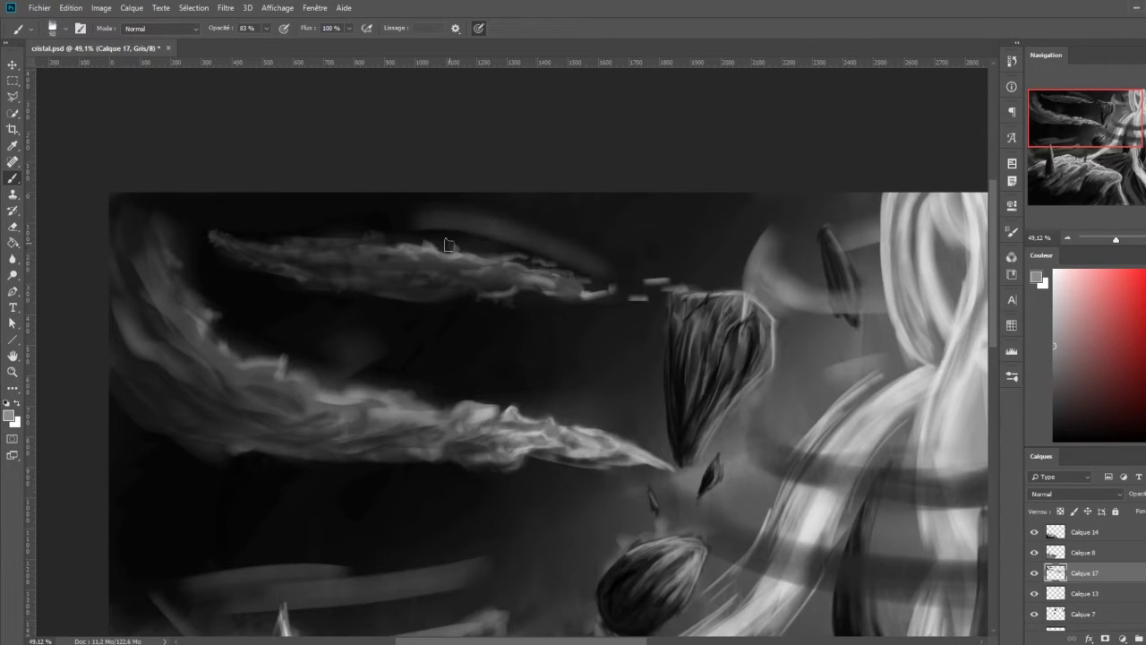
drag(447, 244, 426, 283)
drag(590, 287, 599, 259)
Paint a band across the crystal ring and shade its lower edge darker.
scroll(599, 258, down, 5)
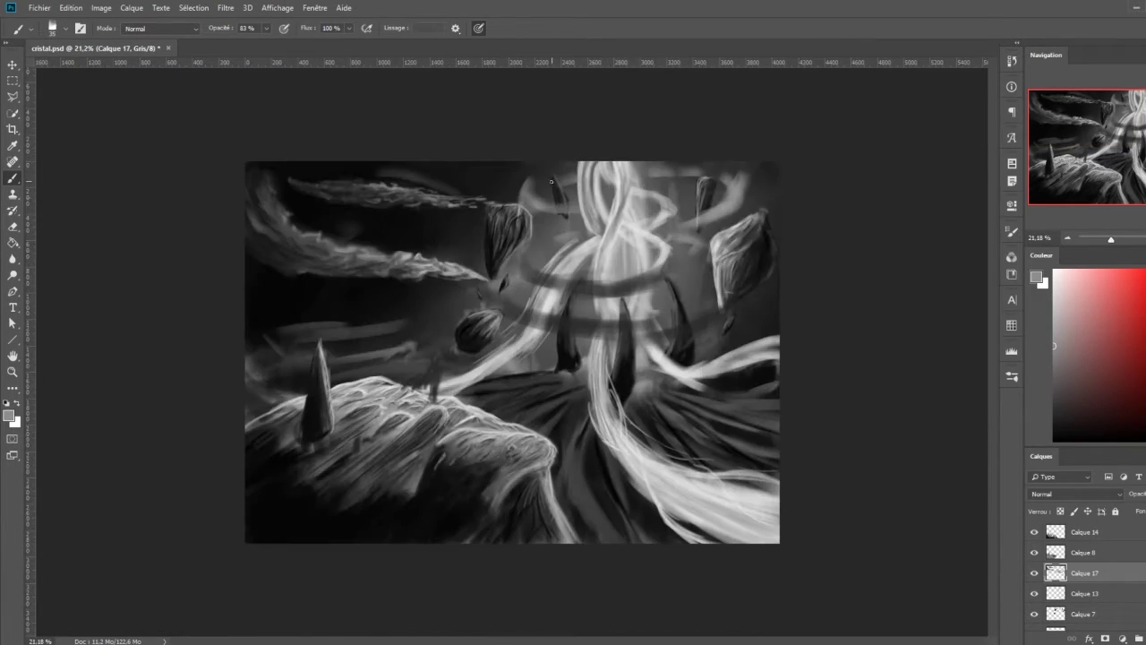
scroll(664, 283, up, 2)
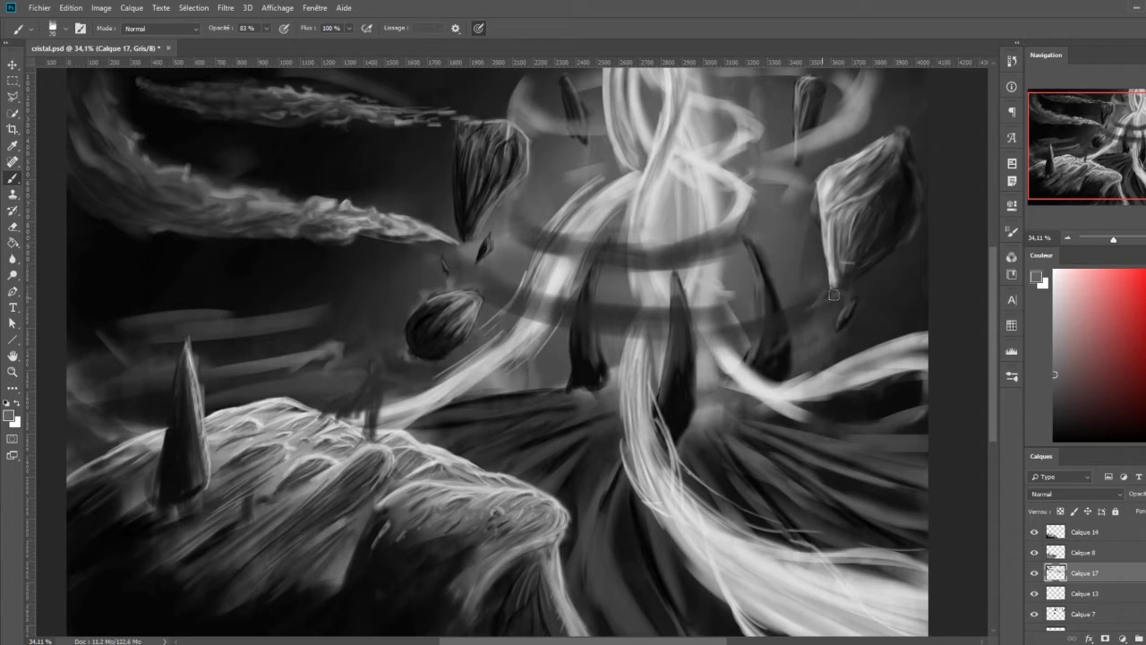
mouse_move(833, 294)
mouse_down()
mouse_move(470, 273)
mouse_move(793, 312)
mouse_move(555, 328)
mouse_up()
drag(474, 278, 756, 322)
scroll(811, 318, up, 3)
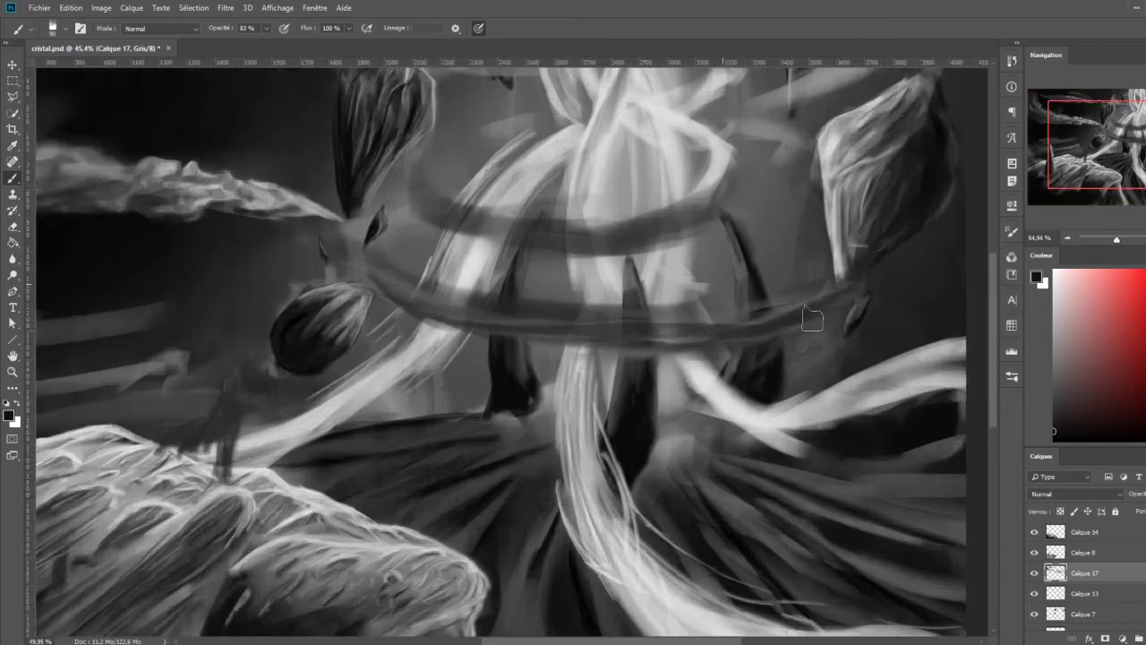
scroll(811, 318, up, 3)
mouse_move(851, 285)
mouse_down()
mouse_move(573, 381)
mouse_move(585, 366)
mouse_move(179, 259)
mouse_move(788, 287)
mouse_move(546, 309)
mouse_move(250, 277)
mouse_move(323, 313)
mouse_move(493, 309)
mouse_up()
Highlight the ring's upper edge and left end in sampled light grey, then shade its lower edge.
alt+click(832, 280)
drag(376, 305, 511, 304)
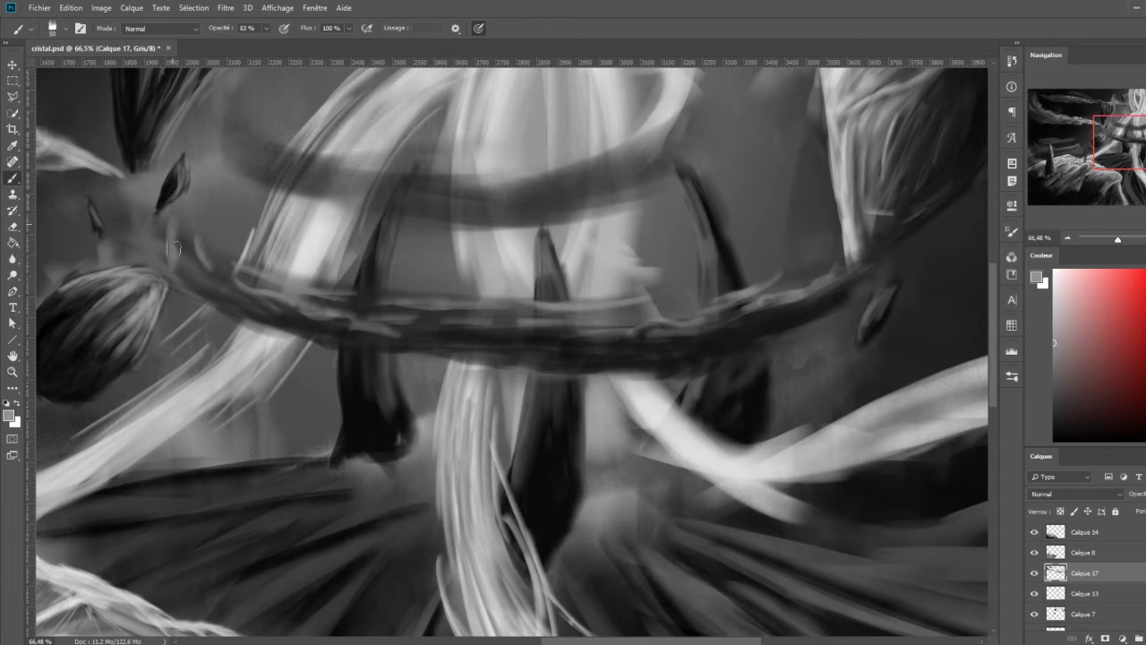
drag(174, 247, 195, 267)
key(bracketright)
key(bracketright)
key(bracketright)
mouse_move(462, 324)
mouse_down()
mouse_move(335, 317)
mouse_move(813, 296)
mouse_move(726, 325)
mouse_move(325, 322)
mouse_move(174, 255)
mouse_up()
Extend light highlights along the ring's top and left side with a smaller brush.
key(x)
key(bracketleft)
key(bracketleft)
key(bracketleft)
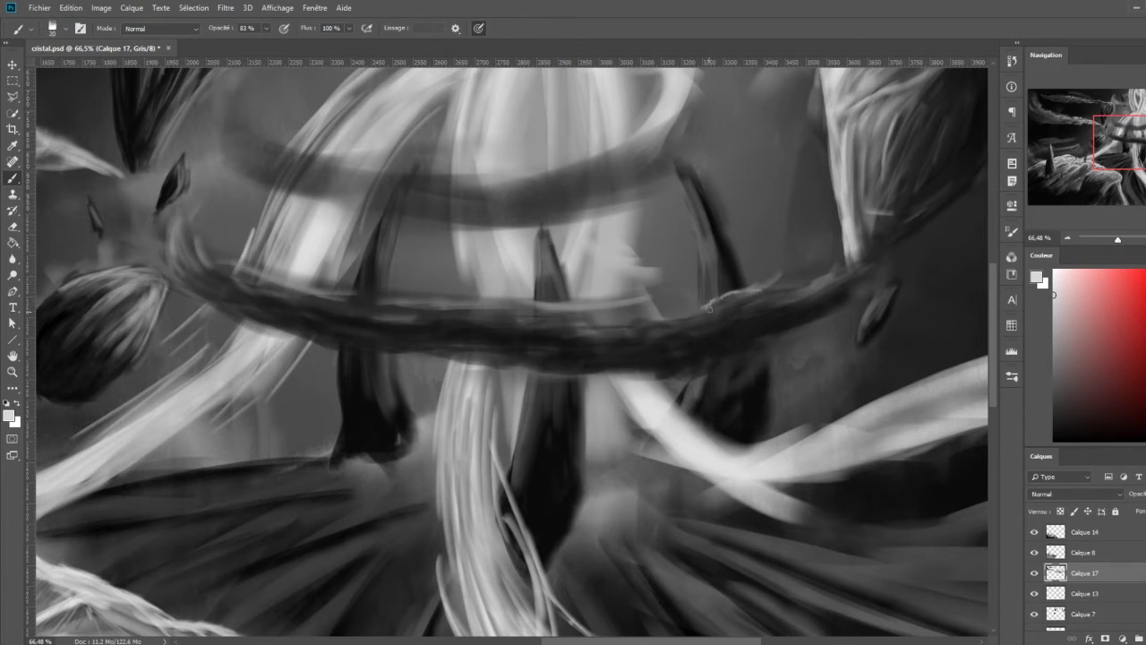
drag(718, 304, 577, 307)
drag(496, 317, 571, 339)
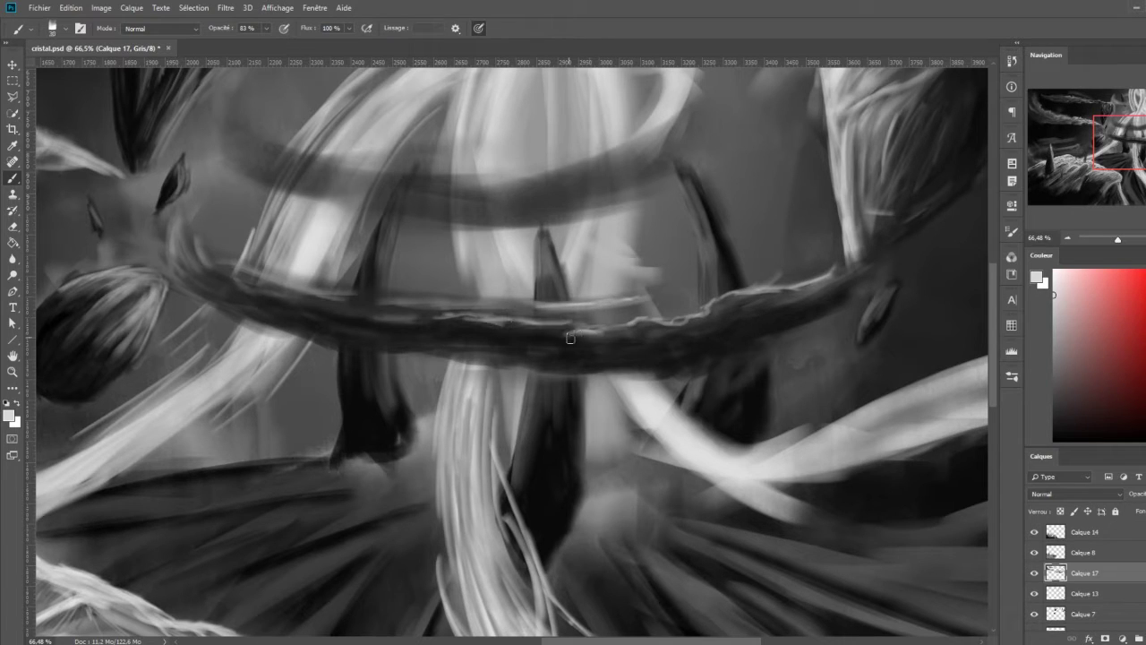
drag(228, 312, 390, 303)
key(ctrl+0)
With a textured brush preset, darken the ring's underside and add grey texture along its top.
click(66, 28)
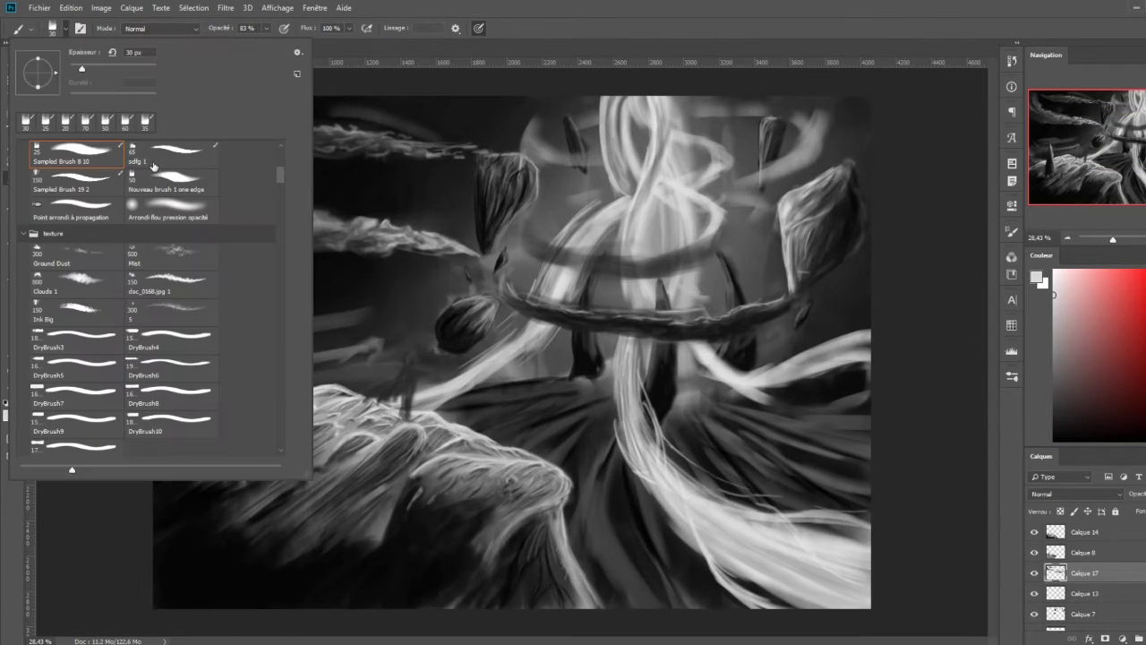
scroll(742, 297, up, 2)
key(ctrl+r)
scroll(742, 296, up, 3)
mouse_move(845, 273)
mouse_down()
mouse_move(709, 325)
mouse_move(808, 289)
mouse_move(409, 312)
mouse_up()
drag(735, 296, 846, 268)
alt+click(846, 269)
key(bracketright)
key(bracketright)
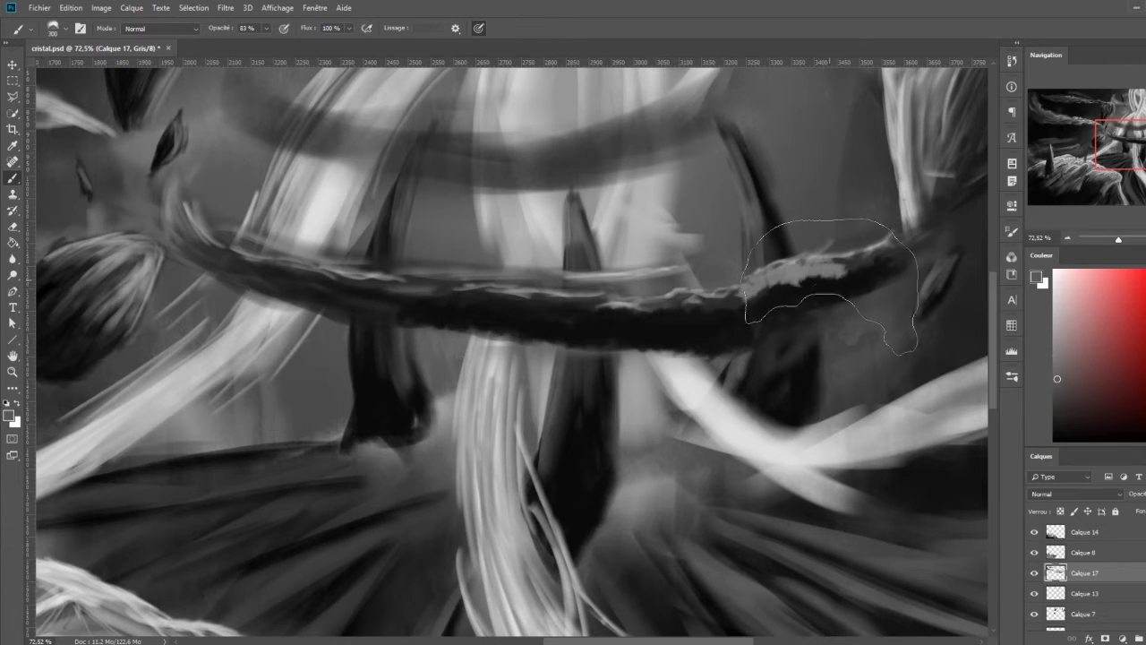
mouse_move(770, 295)
mouse_down()
mouse_move(808, 263)
mouse_move(888, 263)
mouse_up()
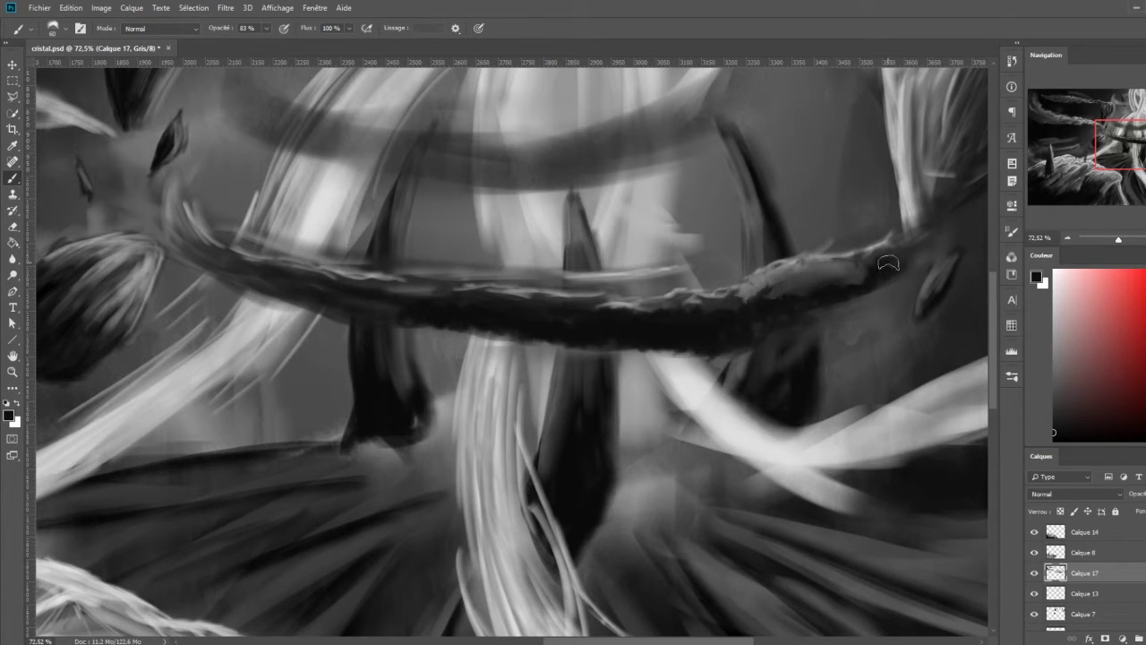
drag(251, 300, 309, 324)
Set the brush's Shape Dynamics size Control to Pen Pressure in Brush Settings.
click(80, 28)
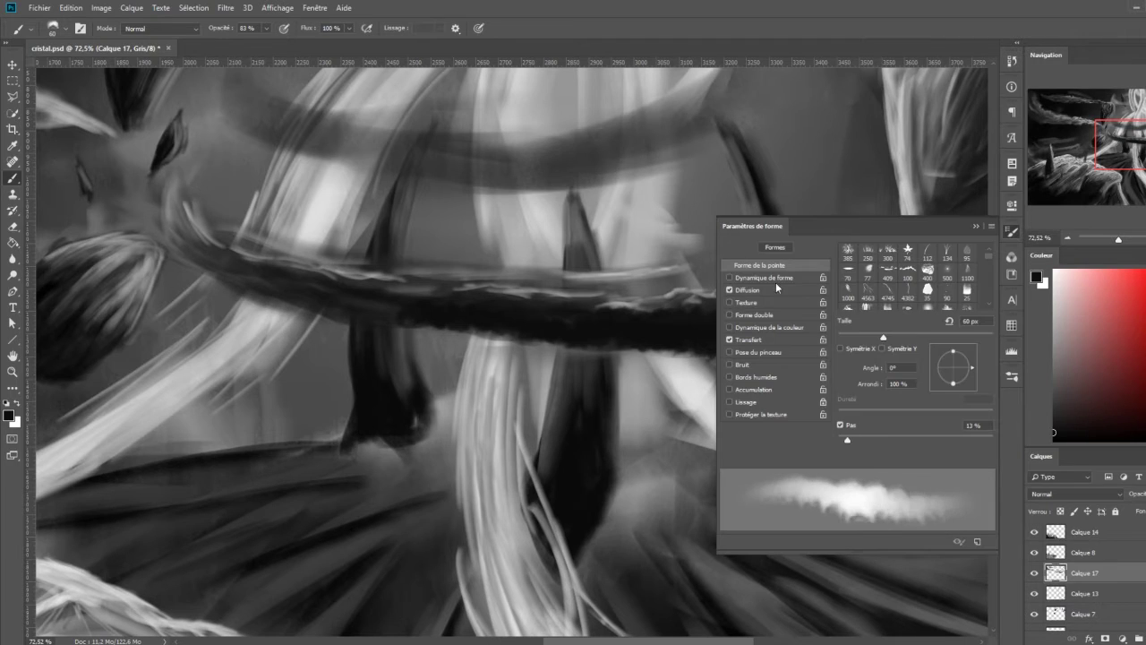
click(764, 277)
click(917, 273)
click(900, 385)
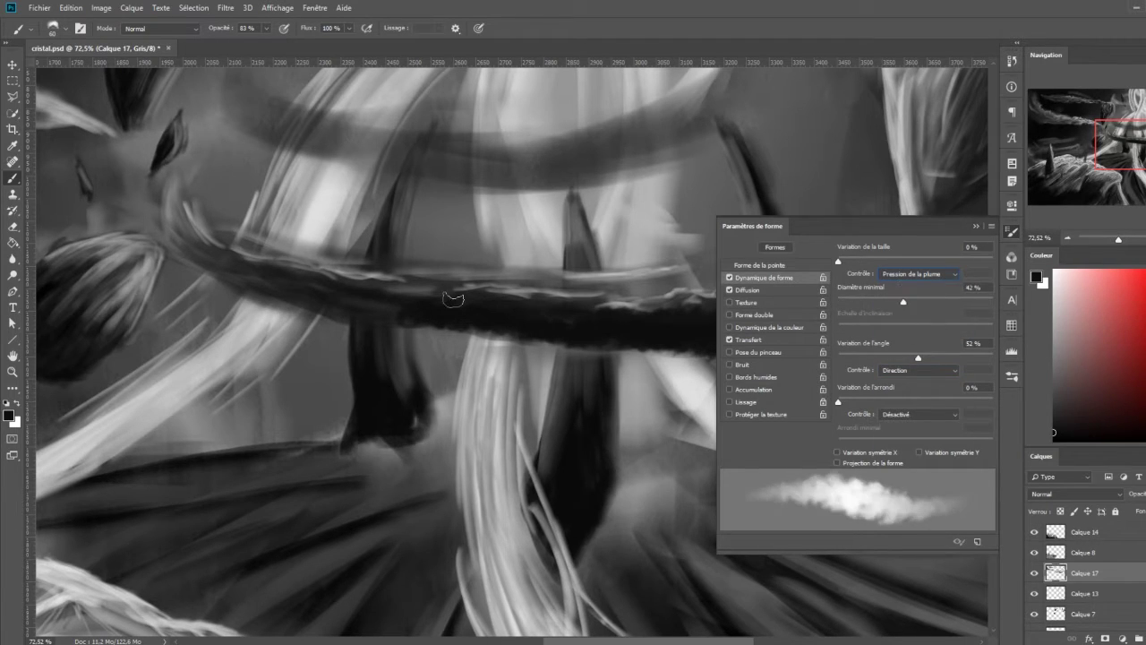
key(F5)
key(F5)
click(747, 340)
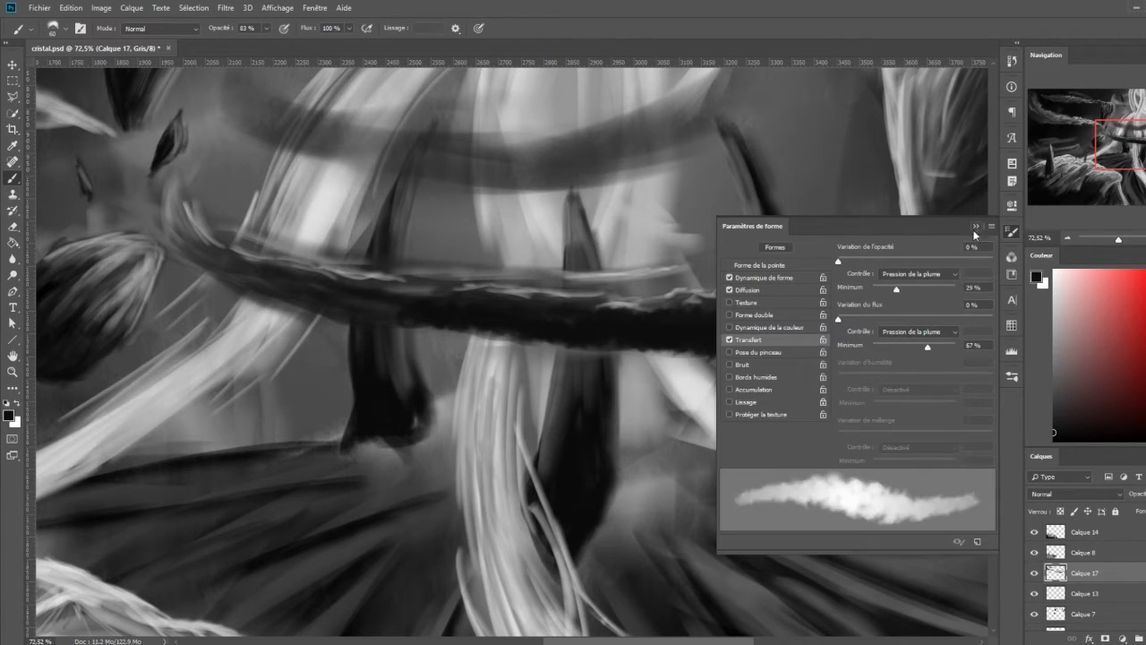
Shade the ring's left part, then darken the upper ring band with a sampled darker grey.
key(F5)
mouse_move(251, 296)
mouse_down()
mouse_move(350, 302)
mouse_move(179, 215)
mouse_move(287, 271)
mouse_move(570, 295)
mouse_up()
alt+click(192, 224)
key(F5)
key(bracketright)
key(bracketright)
key(bracketright)
key(F5)
key(ctrl+z)
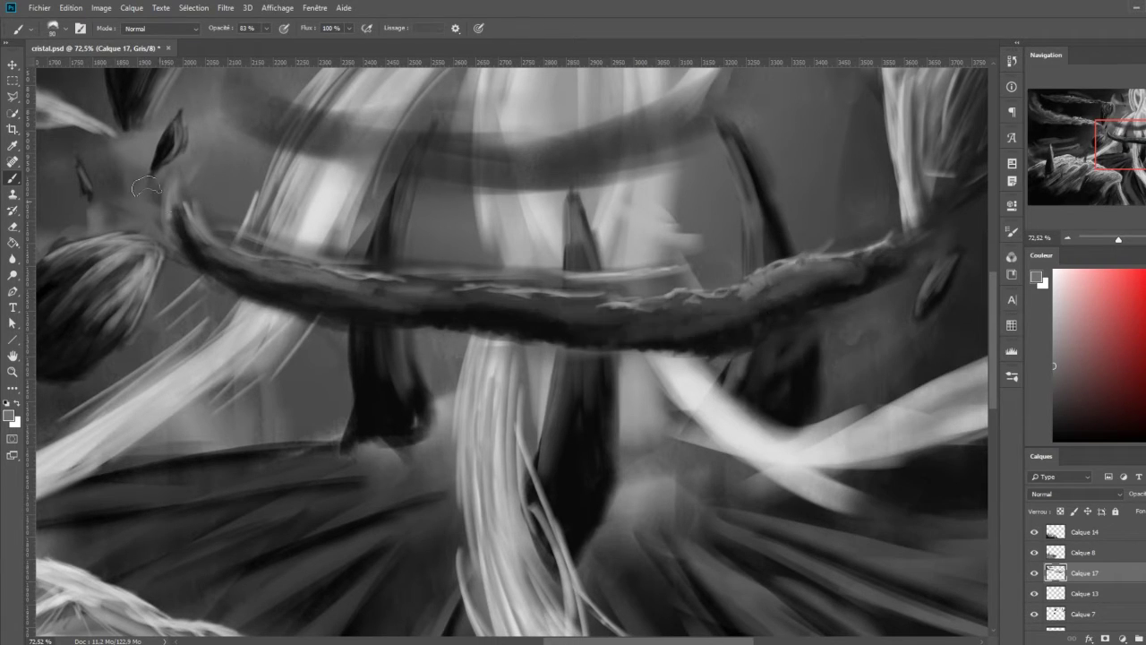
scroll(575, 217, down, 2)
alt+click(576, 218)
key(bracketright)
key(bracketright)
key(bracketright)
mouse_move(676, 237)
mouse_down()
mouse_move(574, 291)
mouse_move(430, 296)
mouse_move(277, 235)
mouse_move(456, 296)
mouse_up()
key(ctrl+z)
key(ctrl+z)
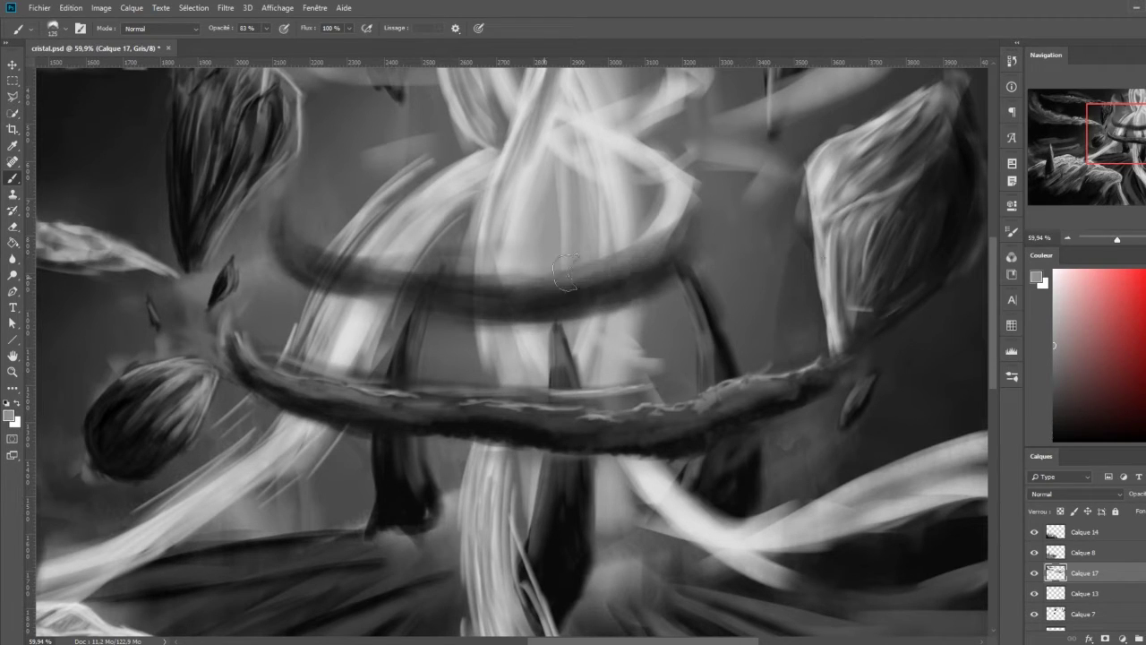
key(bracketleft)
key(bracketleft)
key(bracketleft)
Darken the upper-right, left and central ring arcs with broad dark strokes.
scroll(615, 369, down, 3)
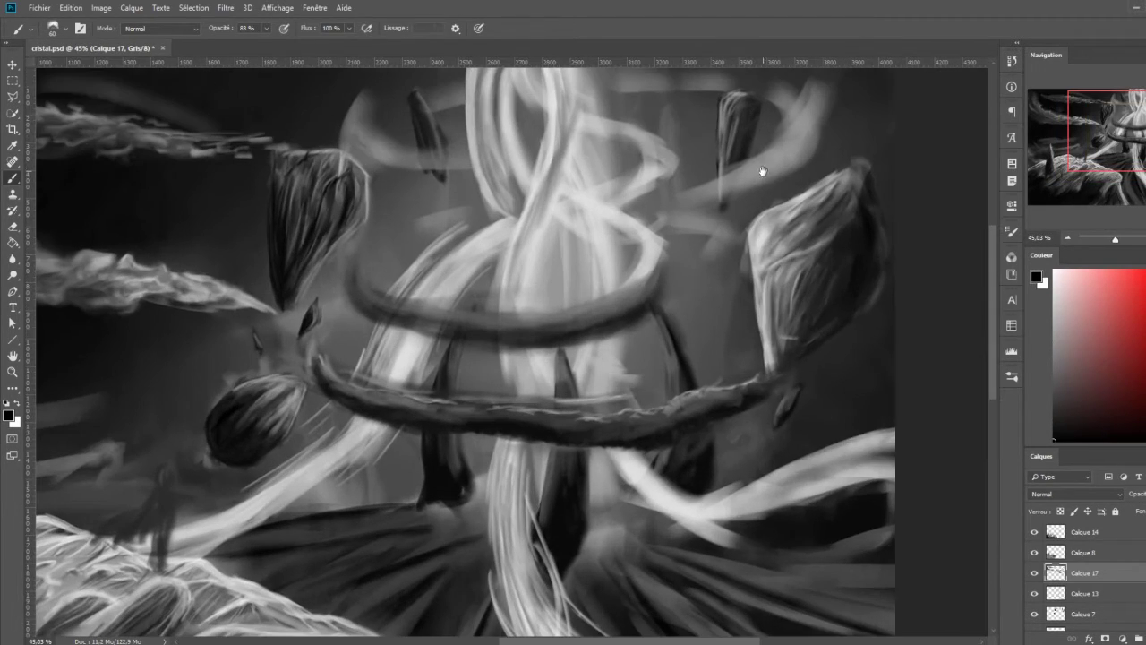
click(1012, 231)
key(bracketright)
key(bracketright)
key(bracketright)
drag(810, 219, 690, 309)
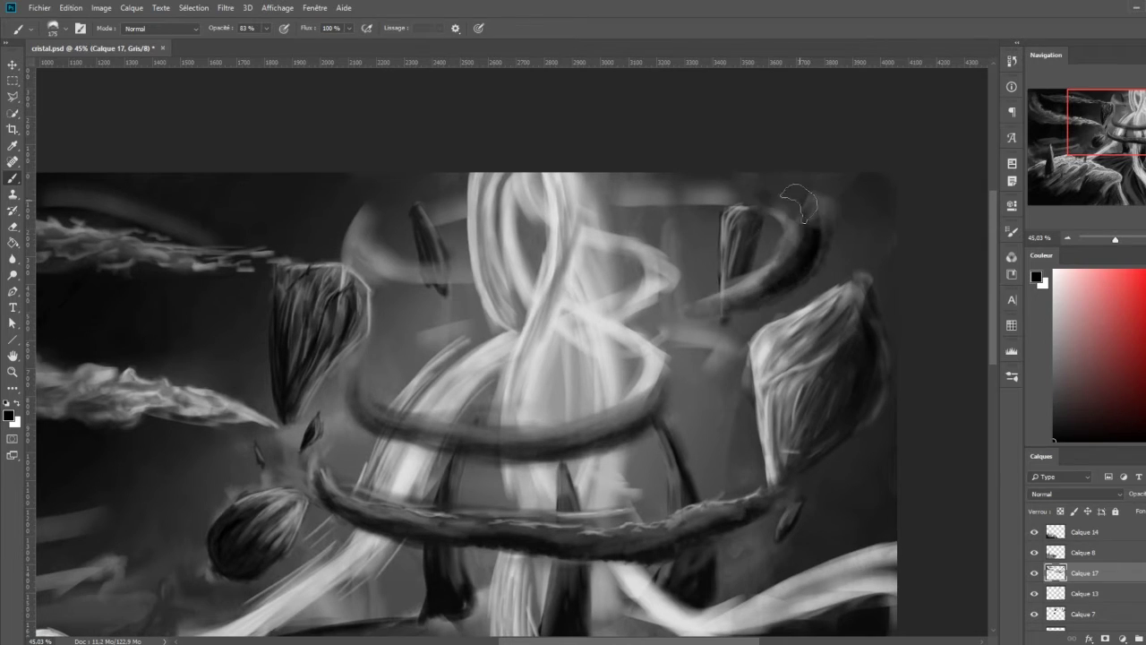
drag(819, 190, 734, 299)
mouse_move(367, 210)
mouse_down()
mouse_move(353, 268)
mouse_move(435, 291)
mouse_up()
key(e)
key(b)
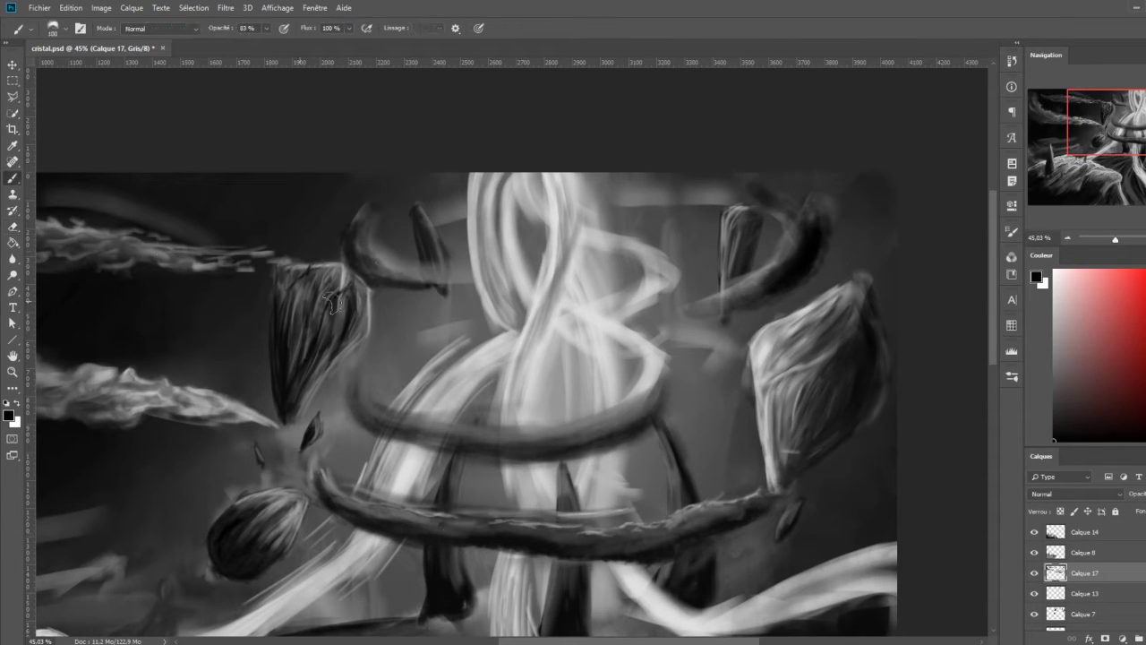
Overpaint the left and upper-right arcs in lighter grey and add a light stroke across the top ring.
alt+click(385, 250)
drag(367, 215, 439, 282)
drag(788, 206, 698, 309)
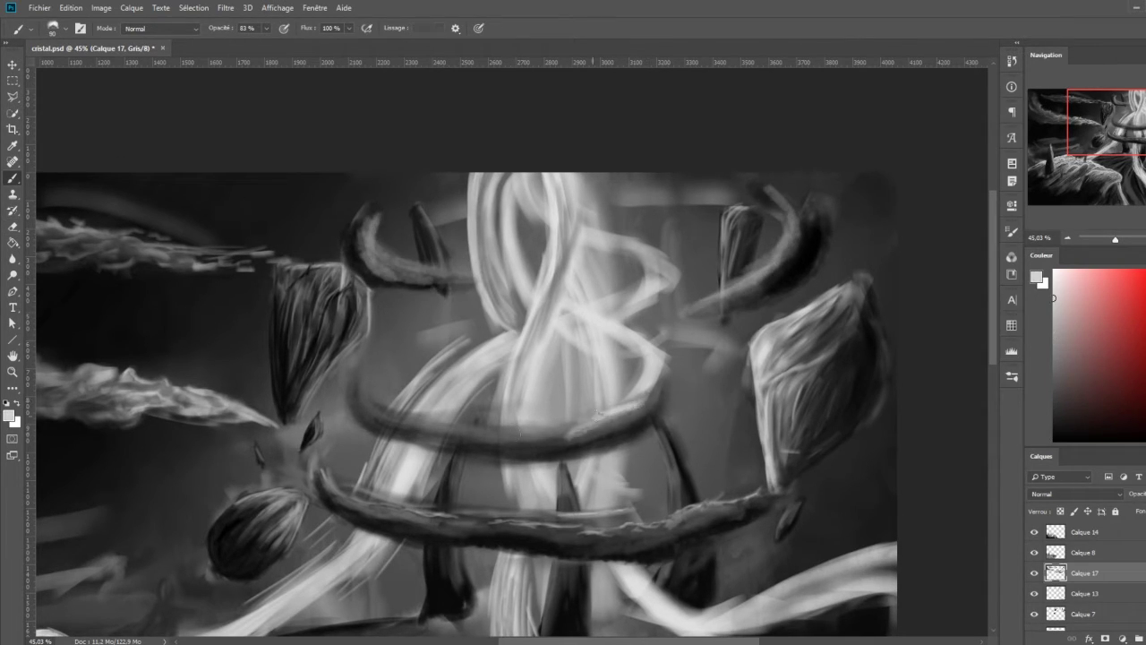
drag(510, 435, 651, 412)
mouse_move(703, 193)
mouse_down()
mouse_move(582, 197)
mouse_move(429, 223)
mouse_up()
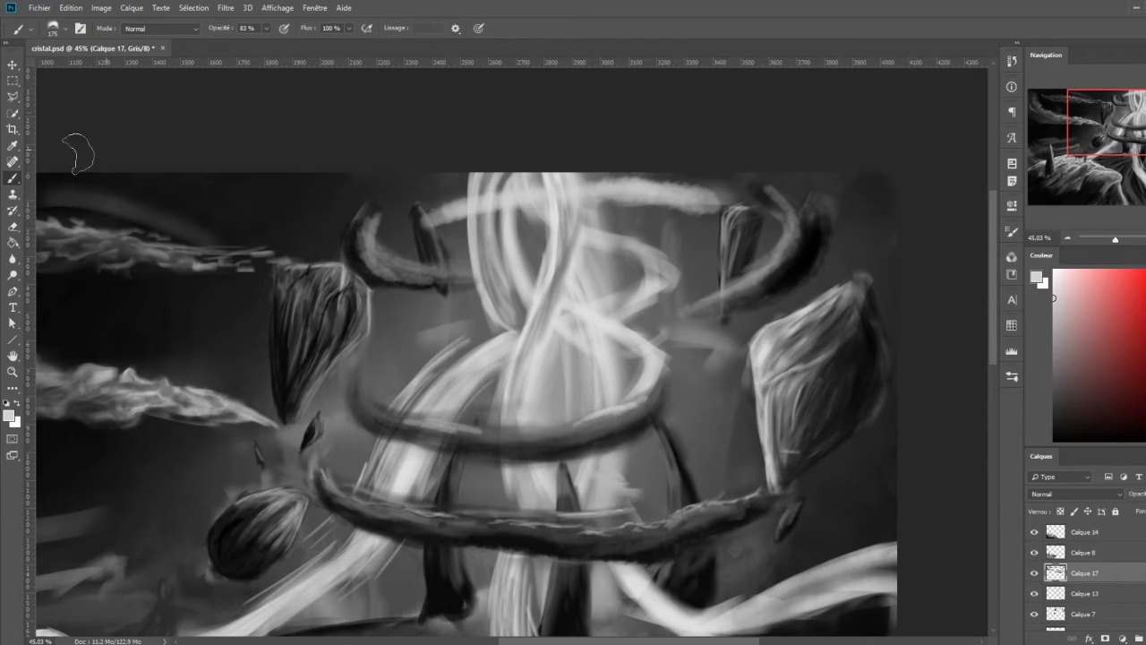
With a 25-pixel brush, highlight the ring's top and darken its right part in black.
click(53, 28)
scroll(98, 157, up, 1)
double_click(99, 156)
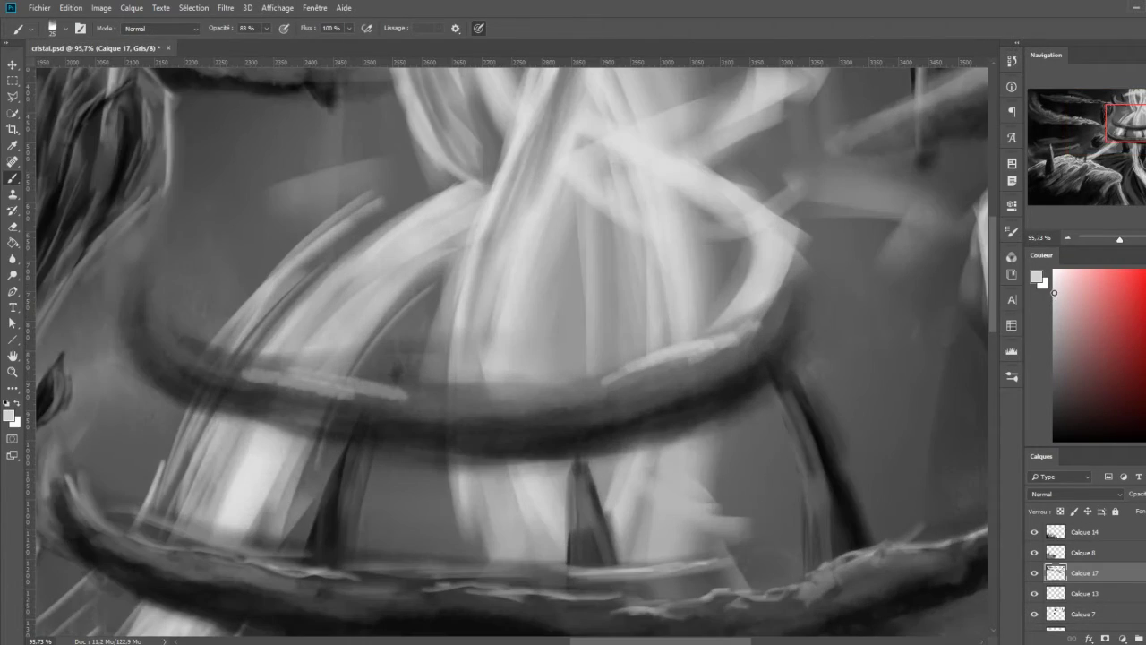
drag(681, 344, 143, 300)
key(d)
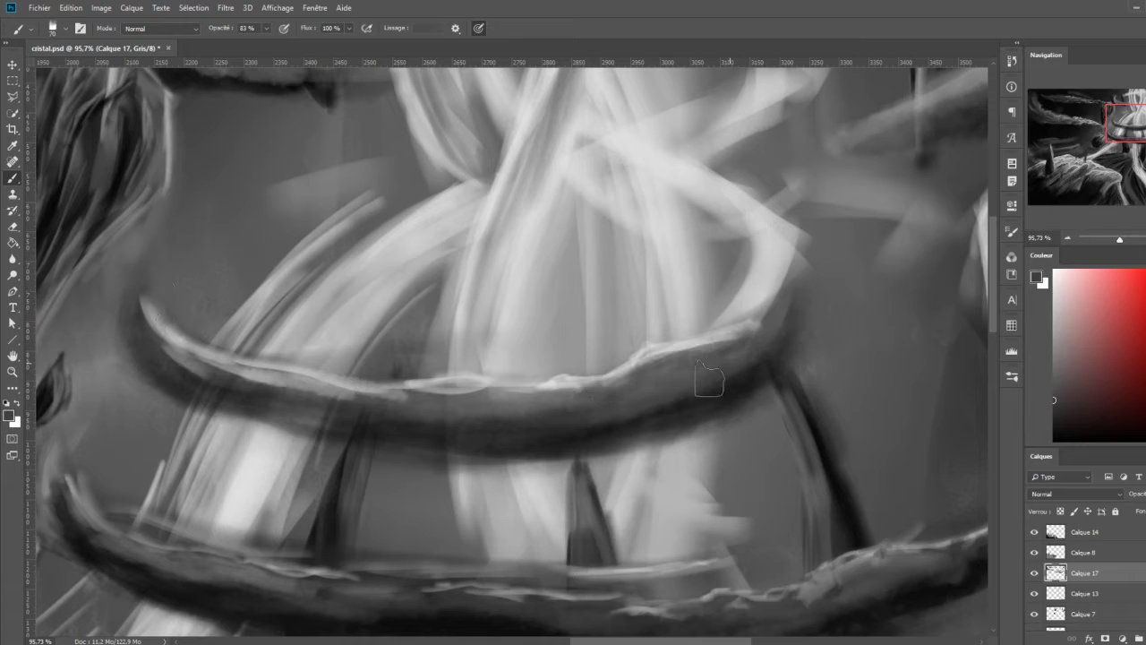
mouse_move(756, 336)
mouse_down()
mouse_move(462, 407)
mouse_move(161, 358)
mouse_up()
Shape the upper-right horn with a light grey stroke and dark shadow strokes.
alt+click(869, 274)
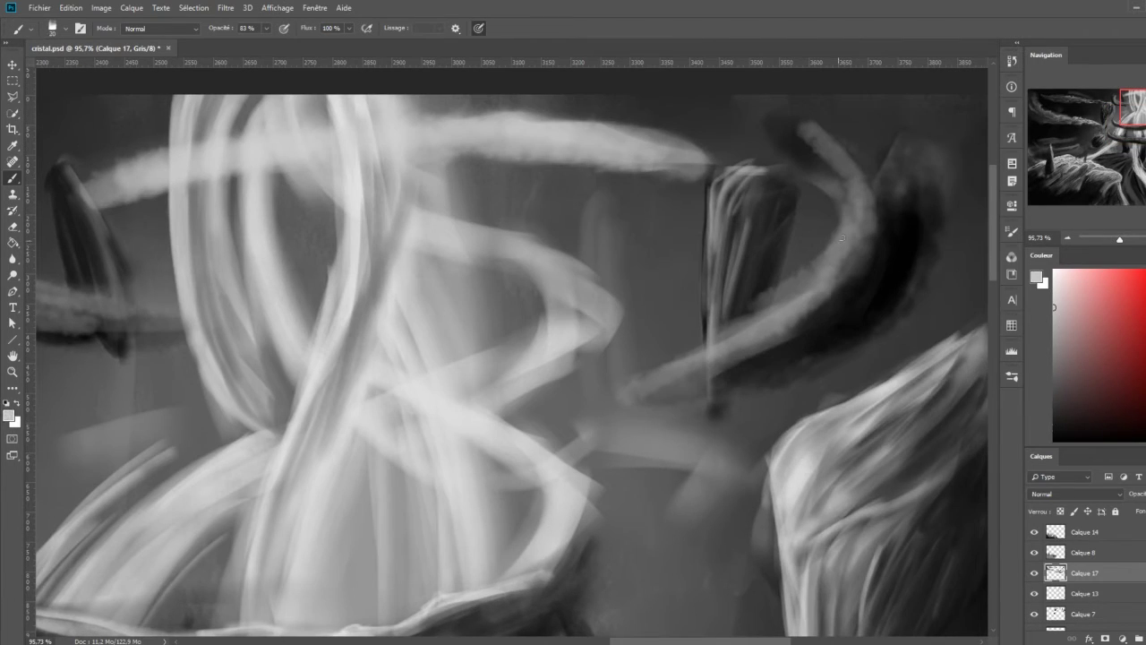
mouse_move(833, 233)
mouse_down()
mouse_move(755, 323)
mouse_move(582, 403)
mouse_up()
key(d)
drag(667, 394, 859, 232)
drag(810, 300, 923, 152)
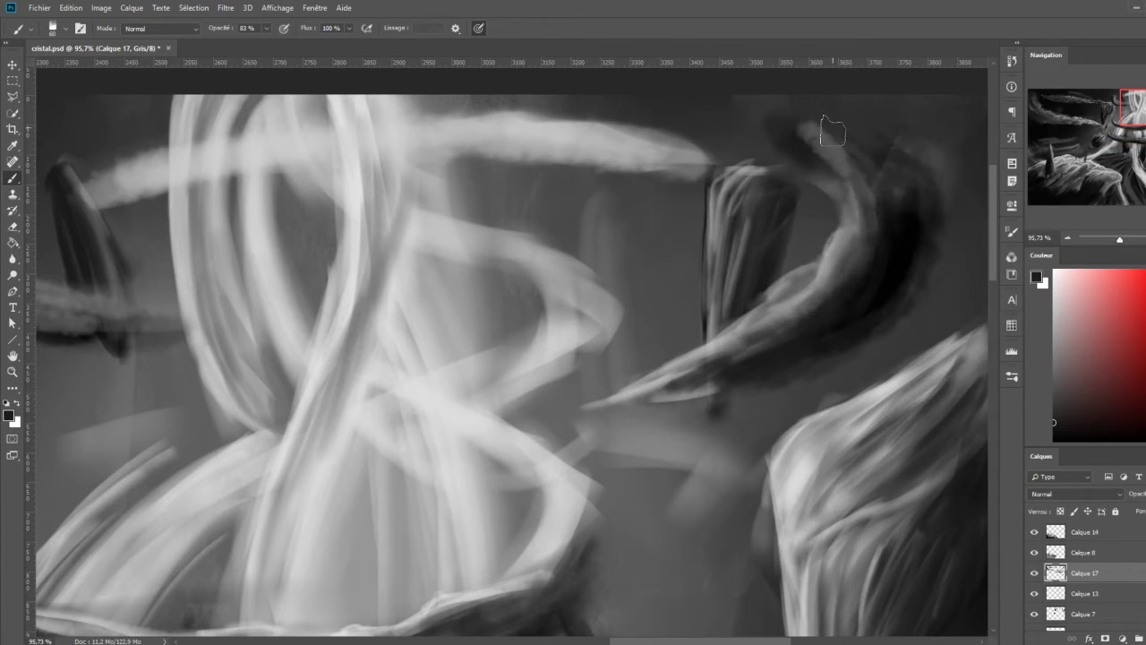
mouse_move(873, 206)
mouse_down()
mouse_move(862, 163)
mouse_move(865, 277)
mouse_up()
drag(762, 286, 985, 358)
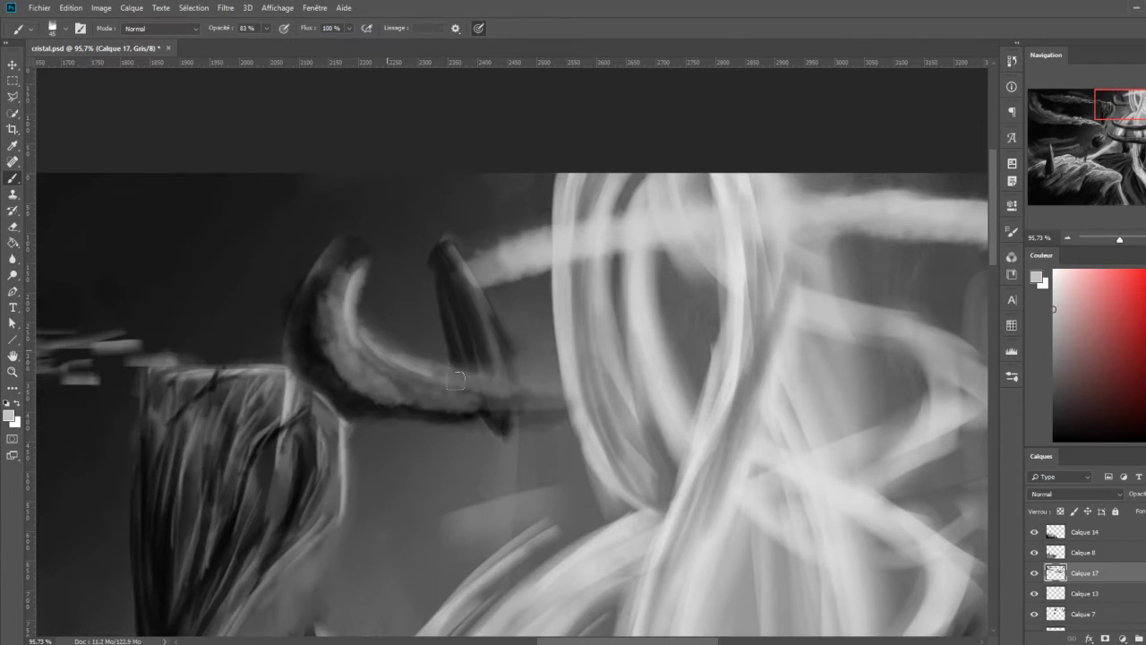
Paint light and dark strokes on the left horn, then fit the whole painting in view.
mouse_move(501, 394)
mouse_down()
mouse_move(327, 287)
mouse_move(376, 380)
mouse_move(448, 394)
mouse_up()
drag(349, 247, 504, 239)
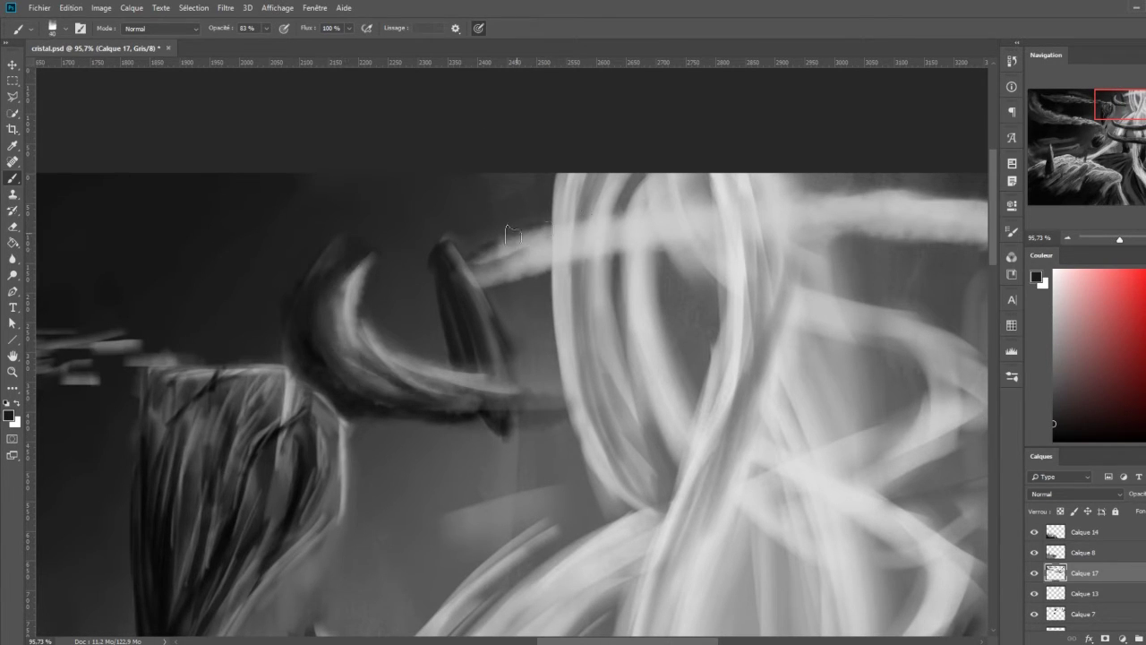
key(ctrl+0)
key(bracketleft)
key(bracketleft)
scroll(524, 460, up, 1)
Try adding a layer mask to Calque 17 and enlarging the brush to 150, then undo the mask.
scroll(806, 459, up, 1)
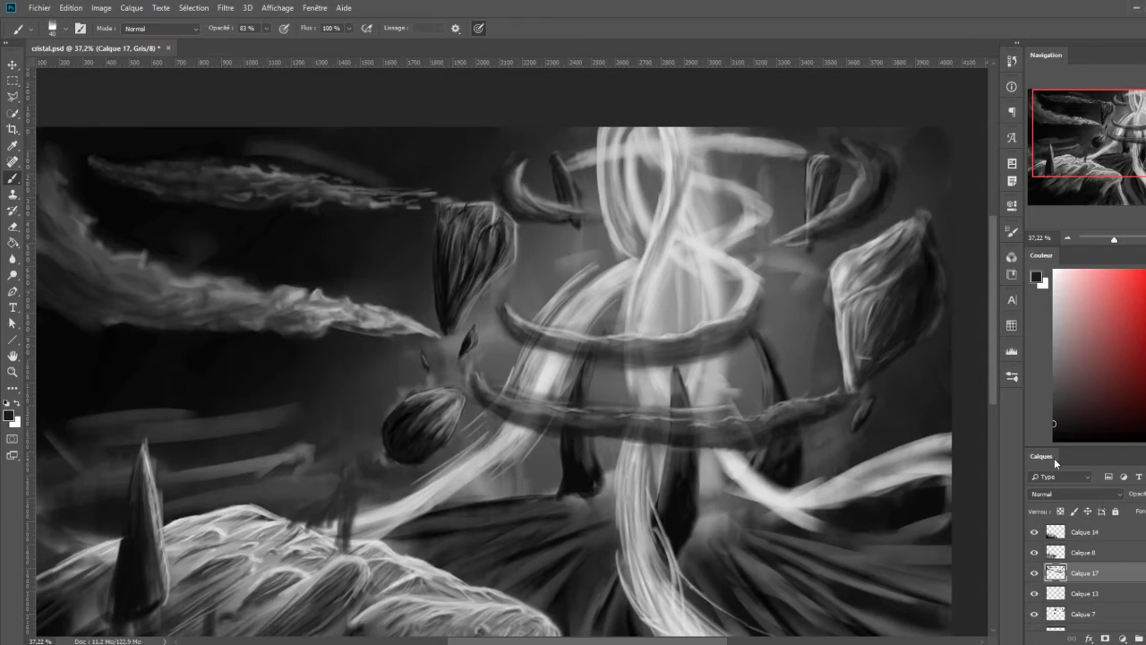
click(1105, 638)
click(54, 27)
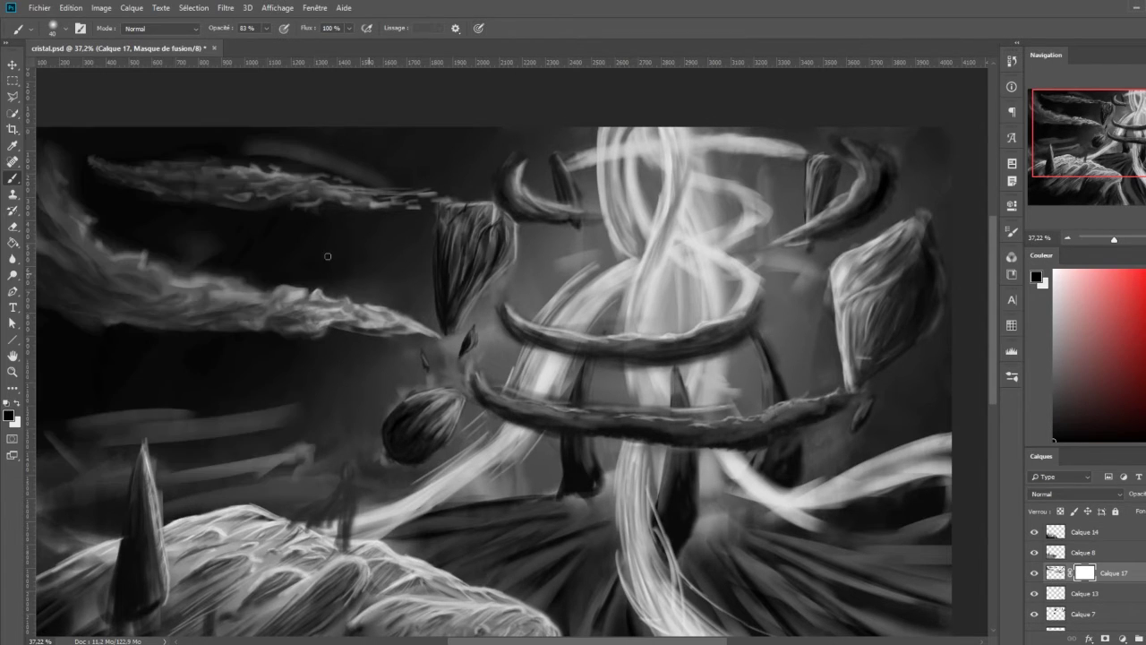
key(bracketright)
key(bracketright)
key(bracketright)
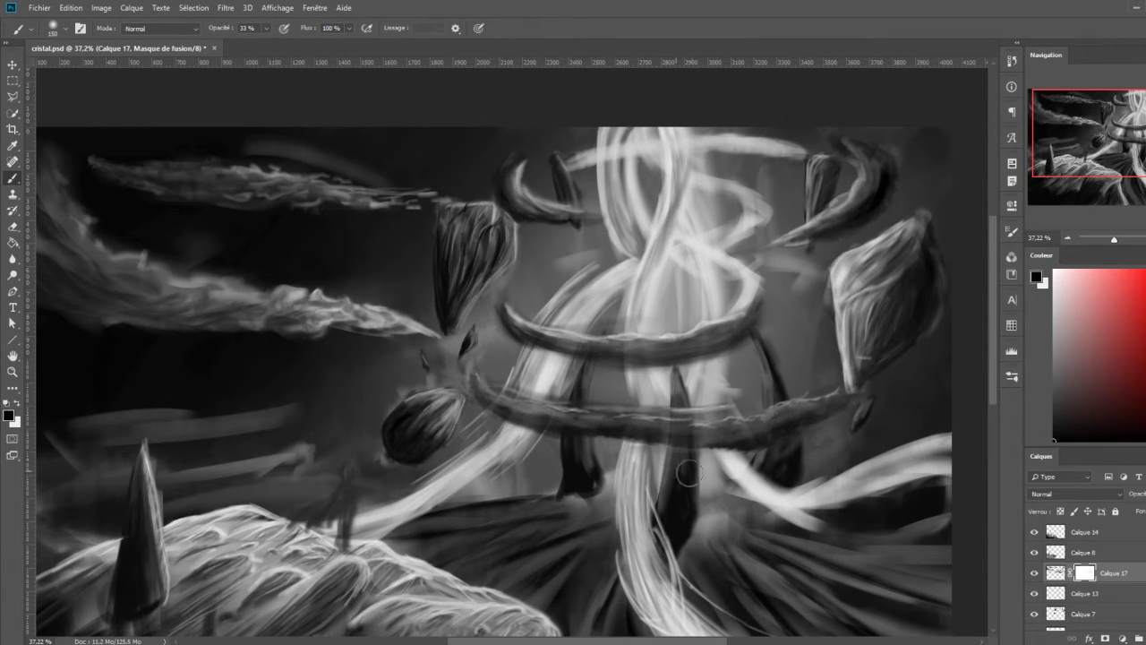
key(ctrl+z)
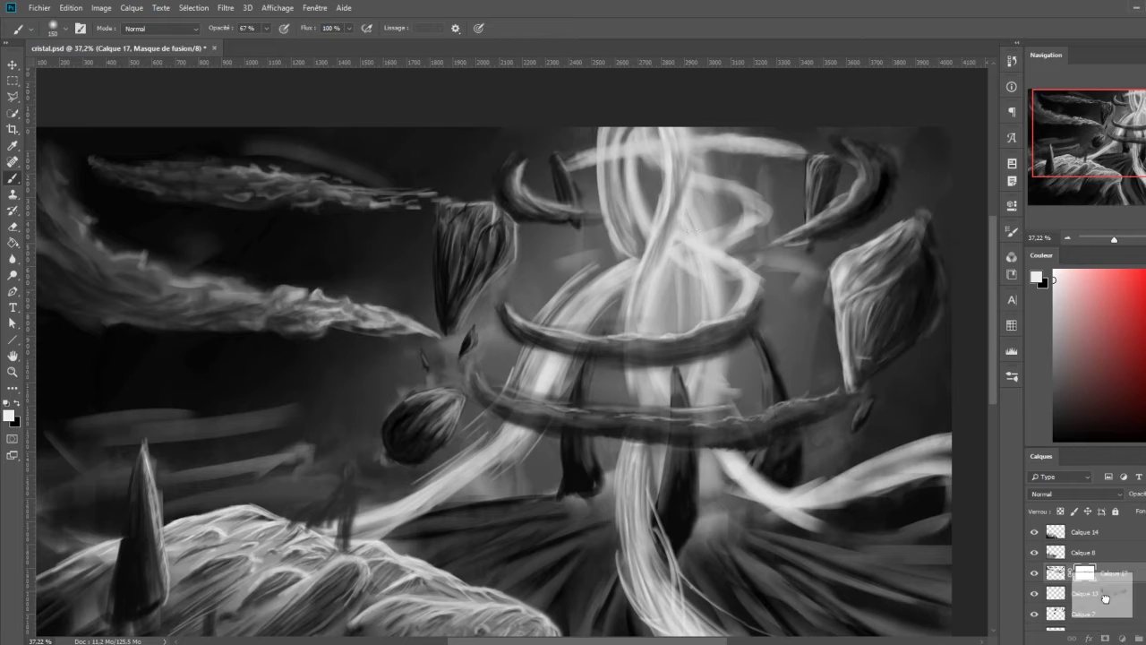
scroll(627, 313, down, 1)
scroll(627, 313, down, 1)
Make Calque 18 the working layer and return to the Brush tool.
click(54, 28)
key(Escape)
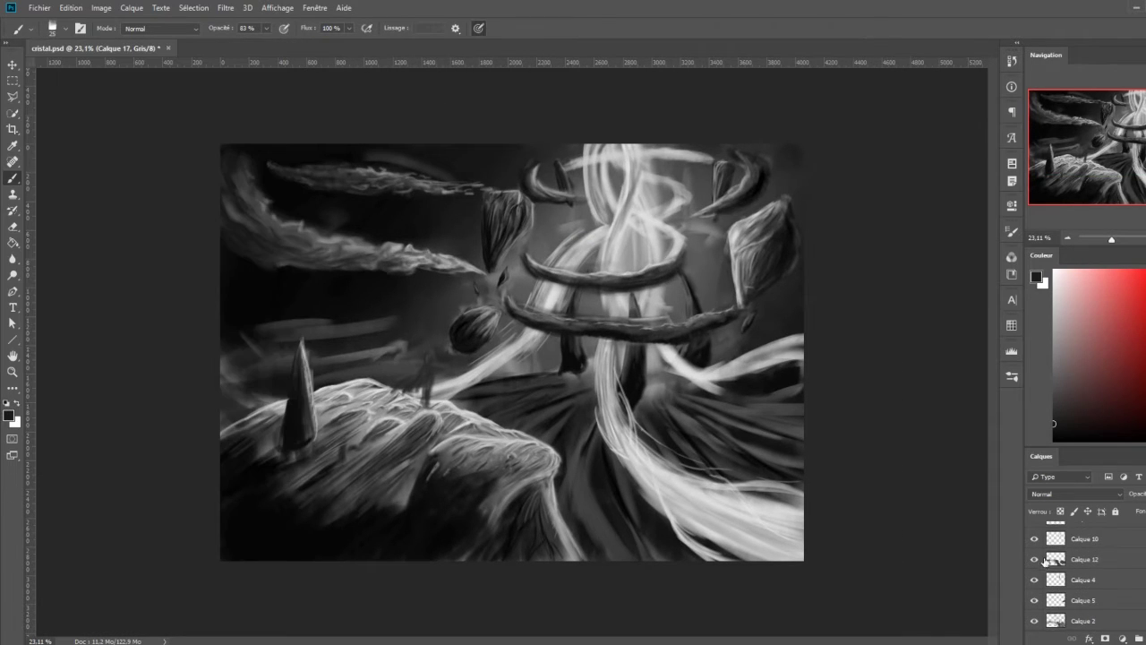
scroll(578, 403, up, 1)
scroll(577, 403, up, 1)
click(1035, 562)
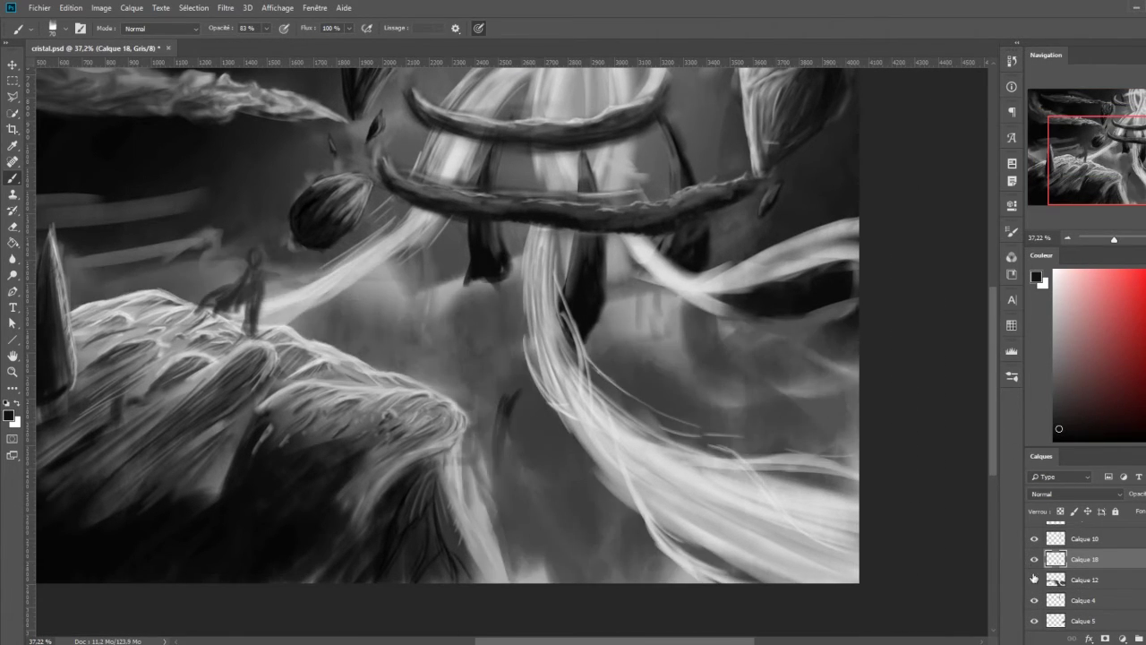
key(alt+bracketright)
key(alt+bracketright)
key(alt+bracketright)
key(e)
key(alt+bracketleft)
key(alt+bracketleft)
key(alt+bracketleft)
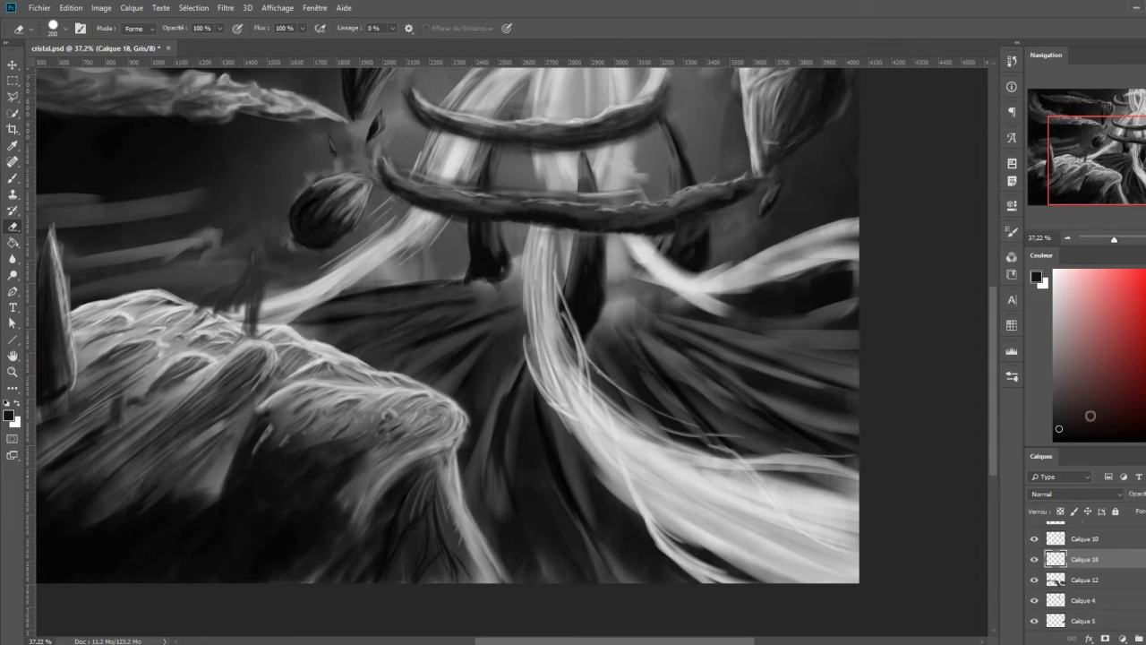
key(b)
Paint bright radial streaks at the beam's base and below the rings.
mouse_move(496, 350)
mouse_down()
mouse_move(414, 296)
mouse_move(359, 281)
mouse_up()
drag(627, 386, 763, 311)
drag(618, 408, 716, 308)
drag(523, 340, 470, 474)
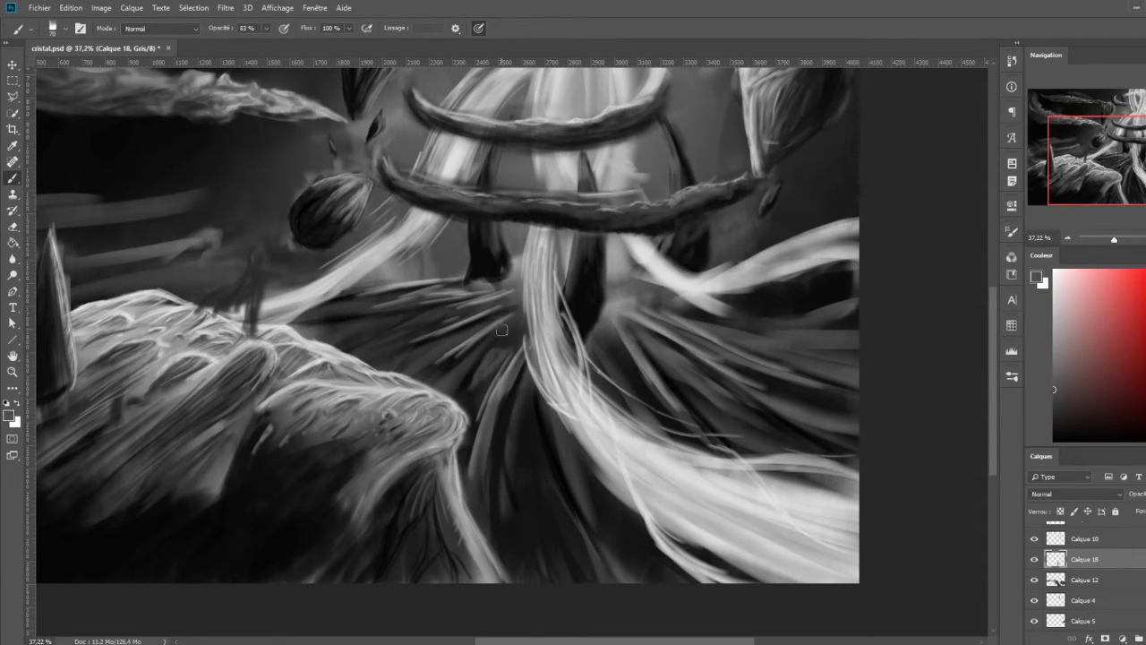
Add dark streaks near the beam's base, then lengthen the figure's cape and darken its leg.
alt+click(425, 326)
drag(474, 333, 349, 367)
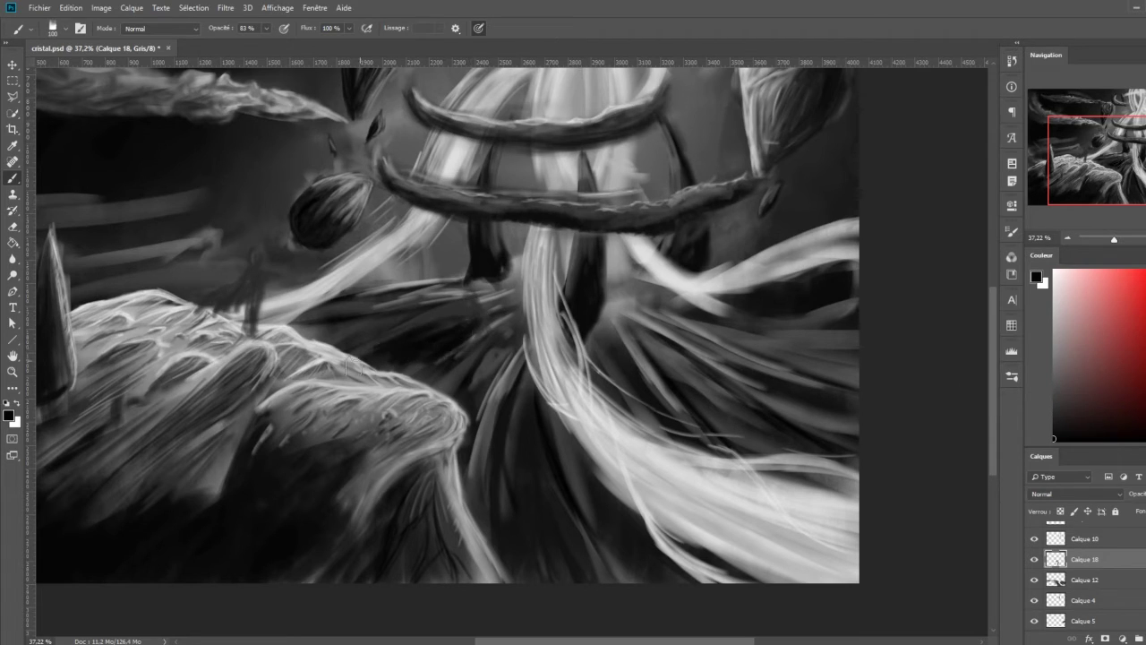
alt+click(426, 328)
drag(475, 315, 417, 342)
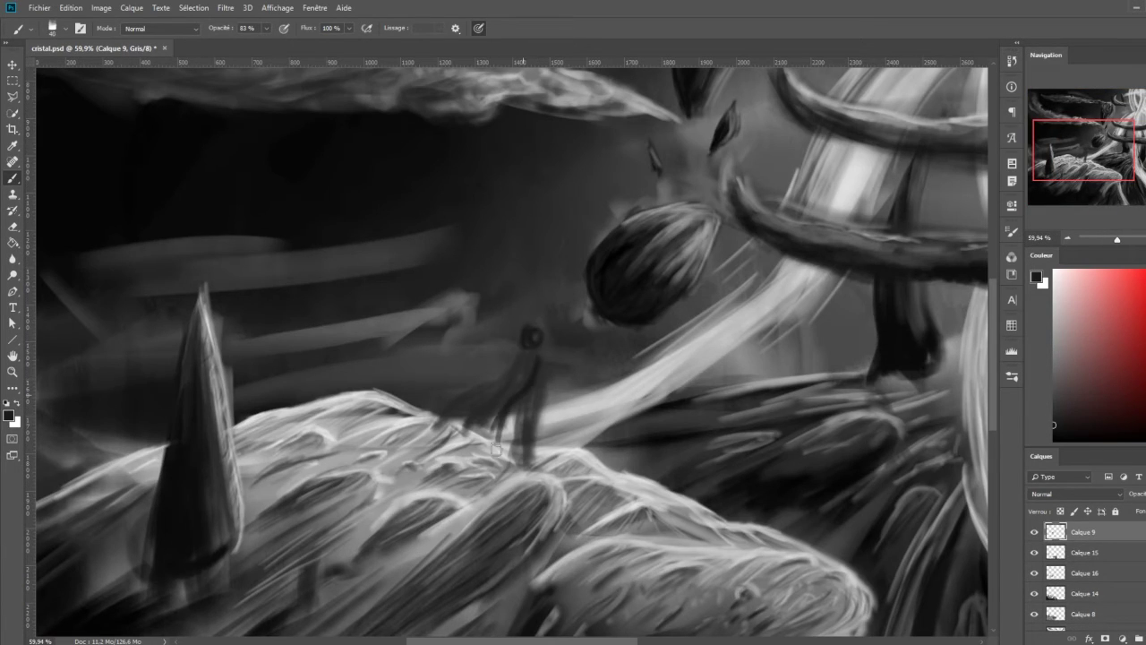
drag(496, 450, 448, 430)
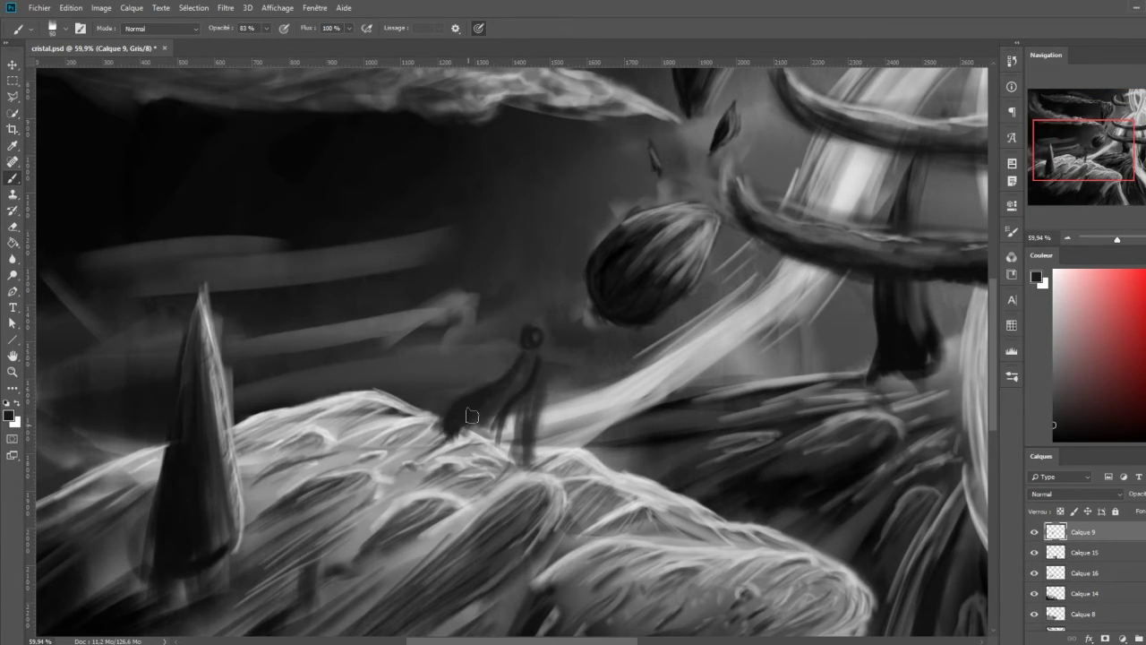
drag(528, 362, 522, 448)
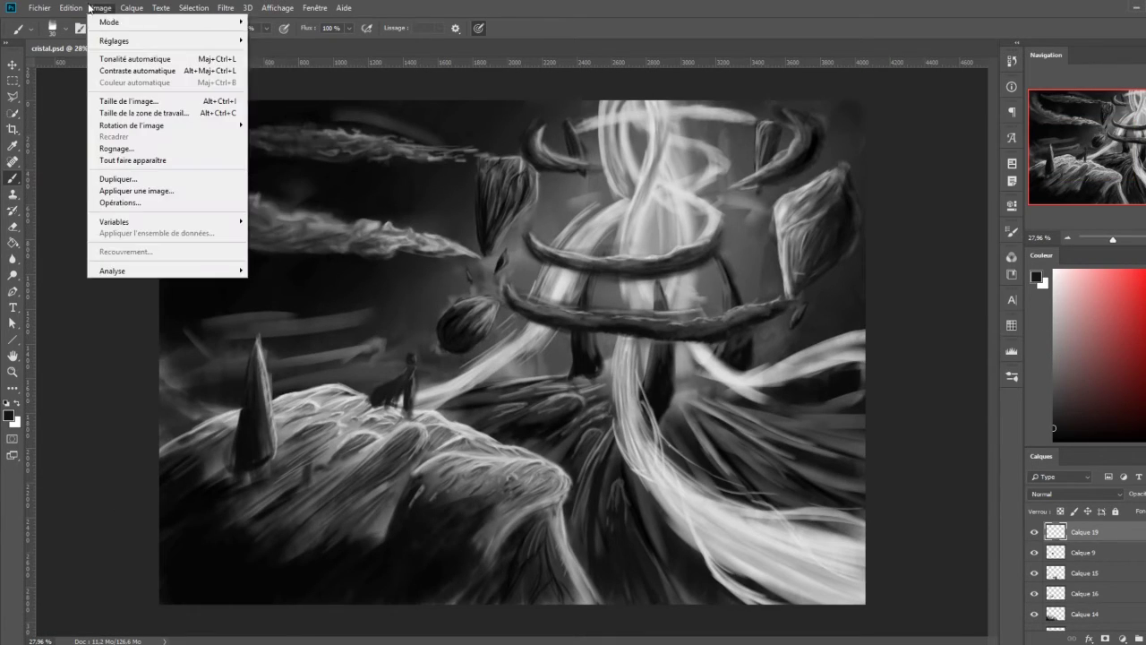
Convert the painting to RGB and brush navy over the sky and cyan onto the beam.
click(676, 246)
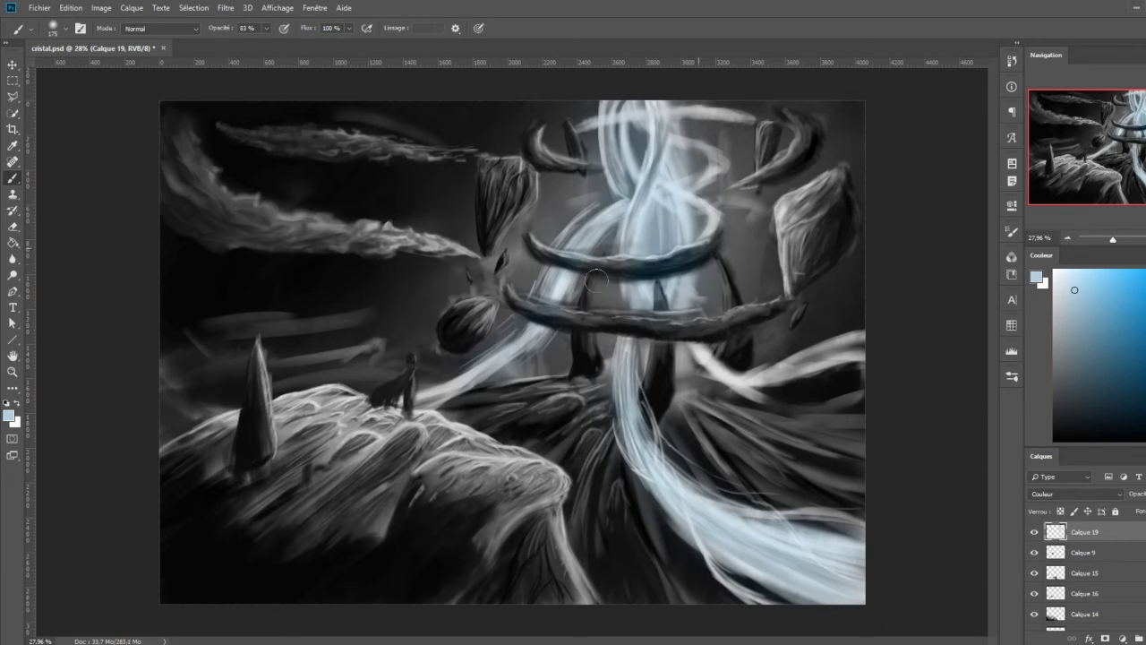
drag(828, 125, 747, 282)
drag(476, 350, 291, 343)
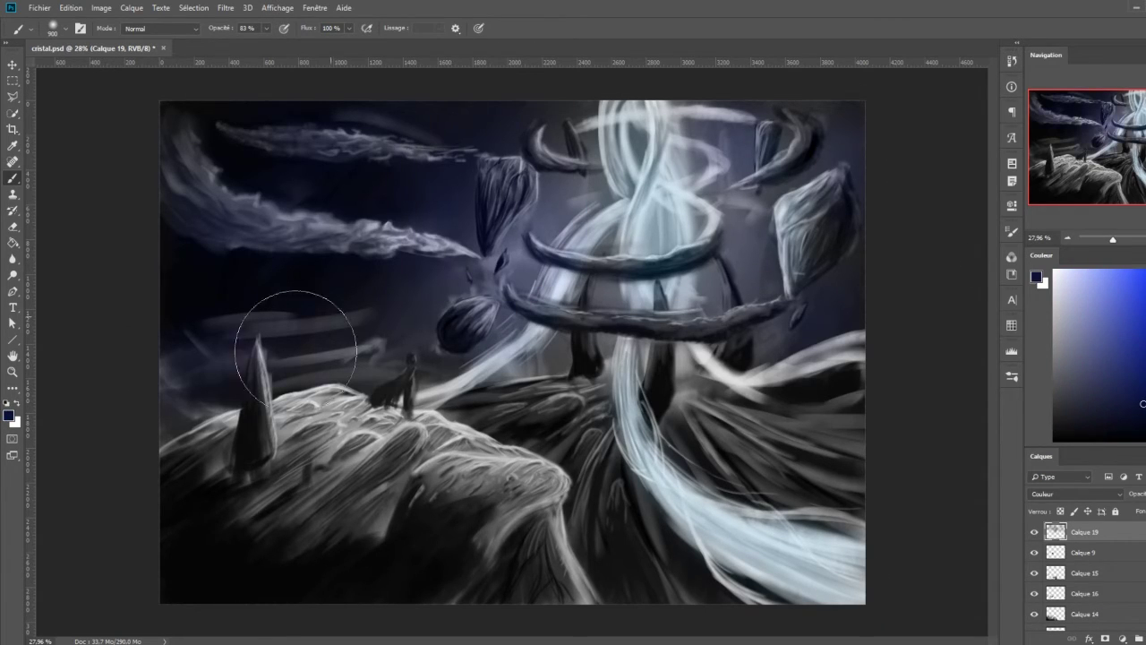
drag(677, 128, 658, 224)
scroll(658, 293, up, 2)
Enlarge the brush and sample dark teal from the painting for the smoke and rocks.
scroll(658, 294, up, 1)
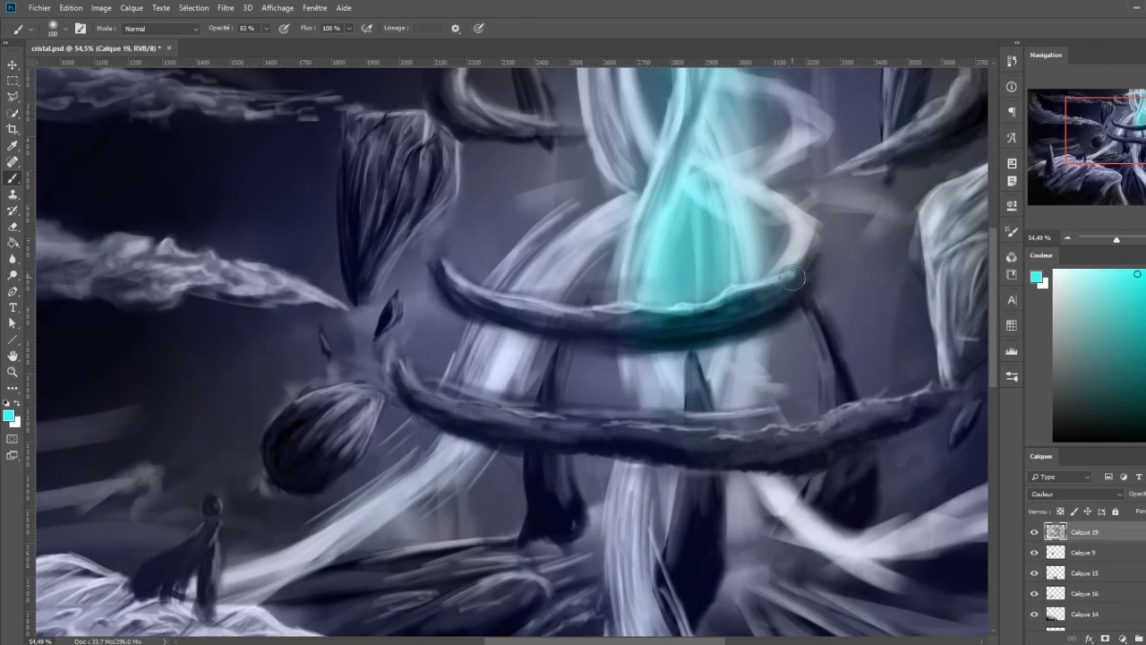
scroll(757, 394, up, 3)
scroll(756, 394, right, 3)
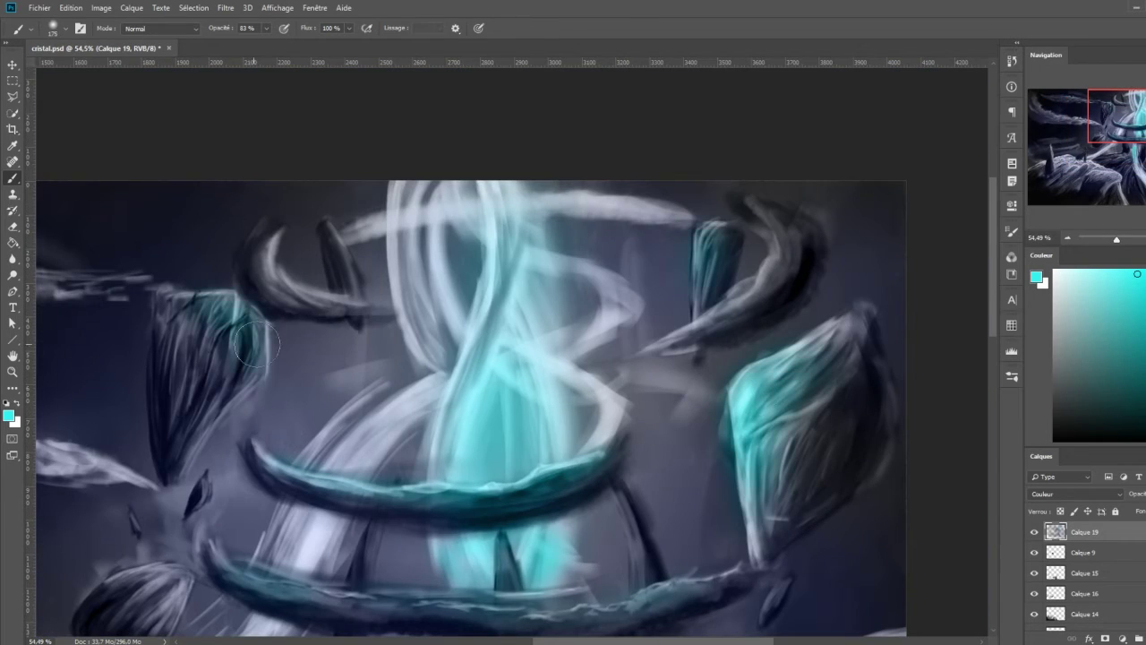
scroll(528, 260, down, 3)
scroll(528, 260, left, 3)
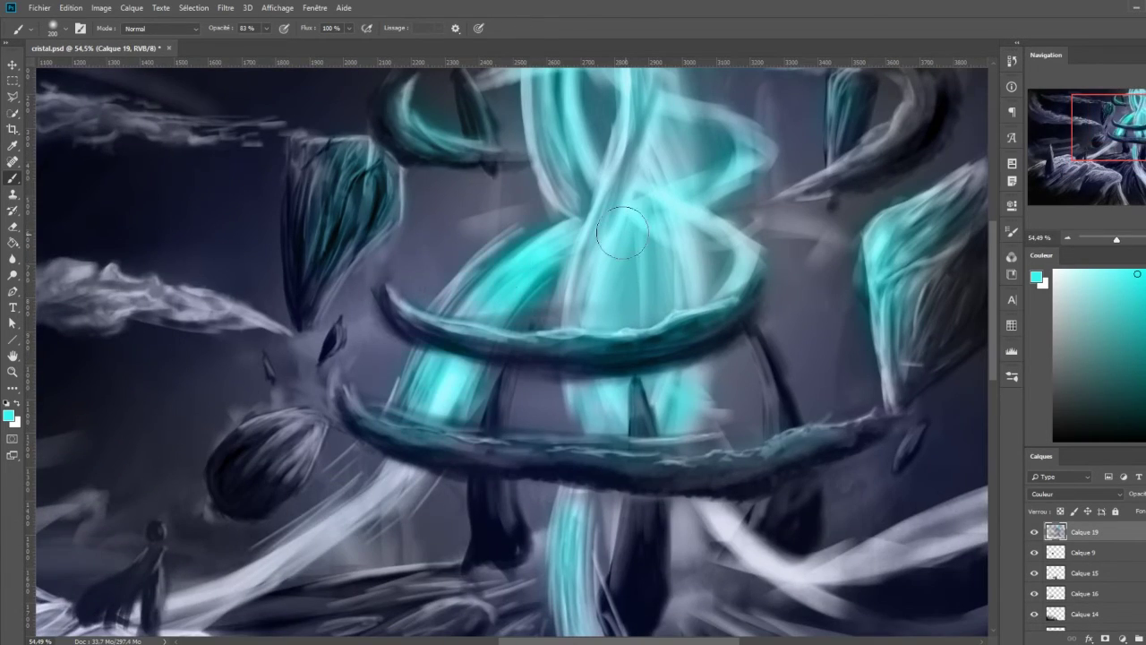
scroll(656, 212, up, 3)
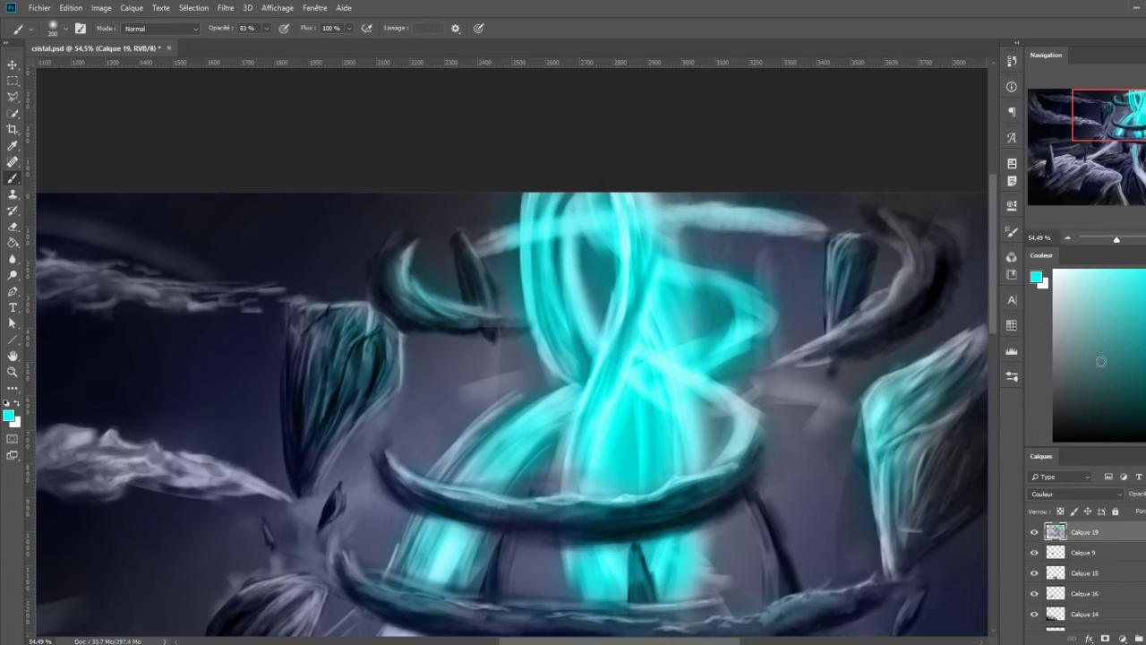
scroll(657, 529, down, 5)
scroll(657, 530, left, 3)
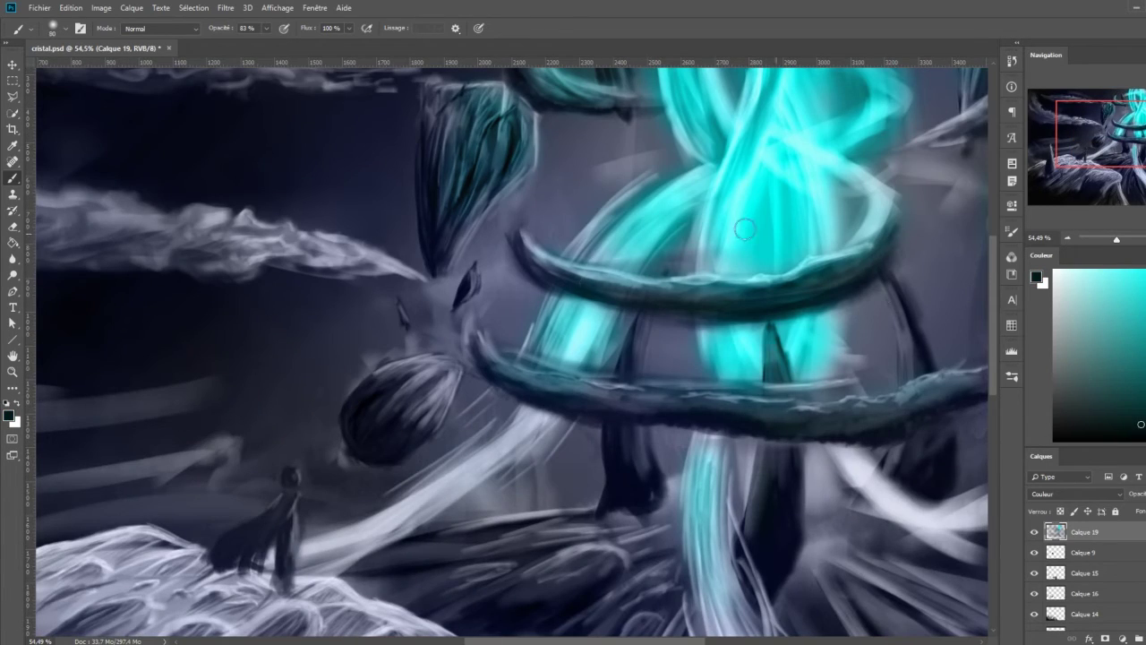
scroll(535, 421, right, 4)
scroll(430, 421, down, 3)
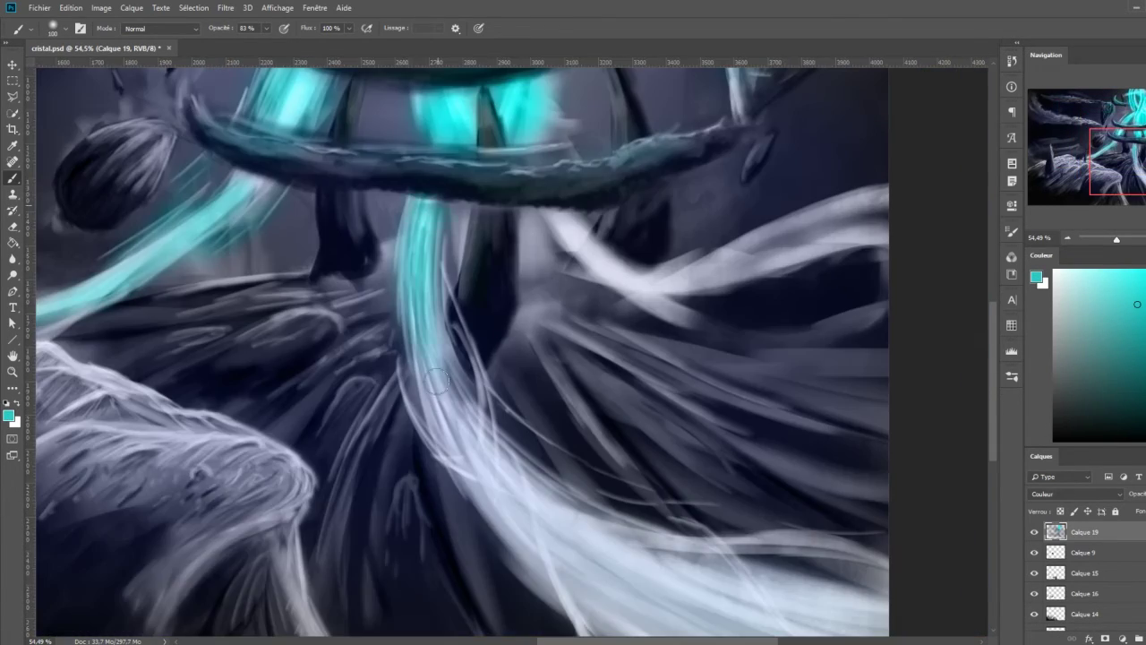
scroll(317, 409, down, 3)
scroll(317, 409, right, 3)
key(bracketright)
key(bracketright)
key(bracketright)
scroll(579, 243, up, 5)
scroll(578, 243, left, 5)
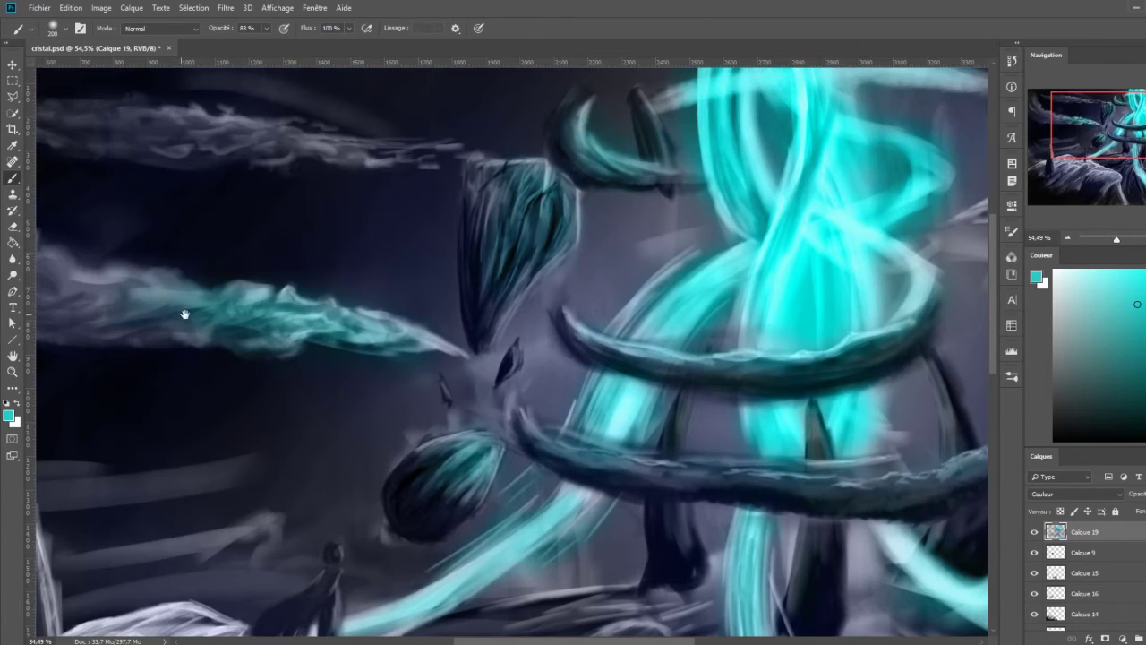
scroll(184, 312, left, 5)
alt+click(440, 380)
Pick a pale blue and enlarge the brush further for colouring the icy cliff.
scroll(616, 229, right, 5)
scroll(627, 269, left, 4)
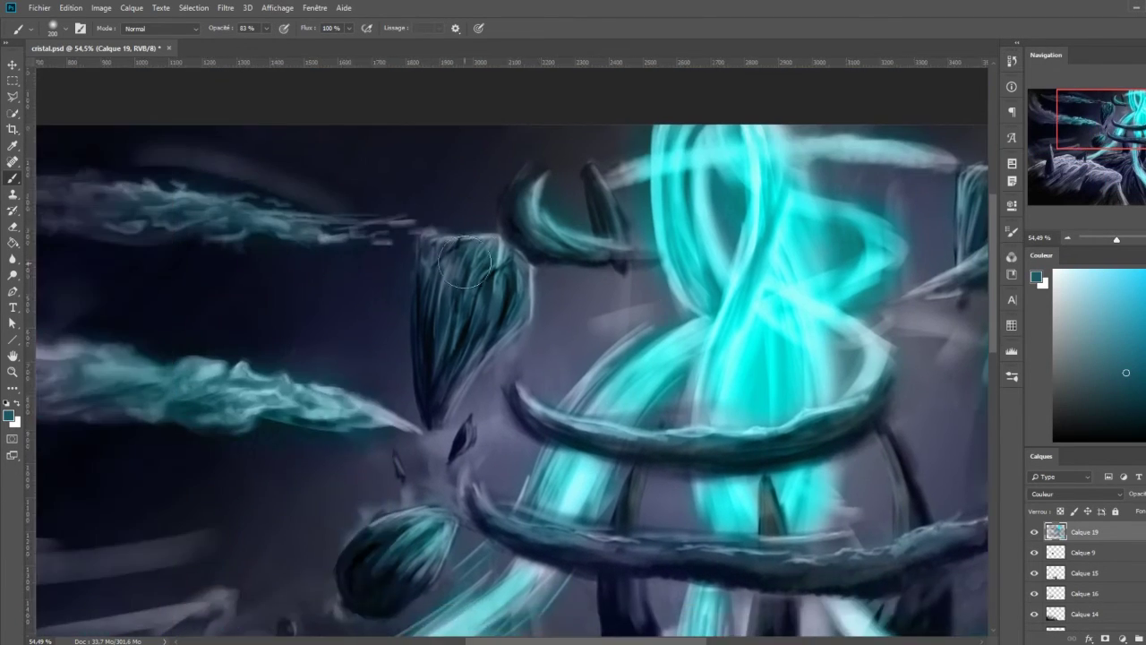
scroll(654, 341, down, 5)
scroll(668, 380, left, 2)
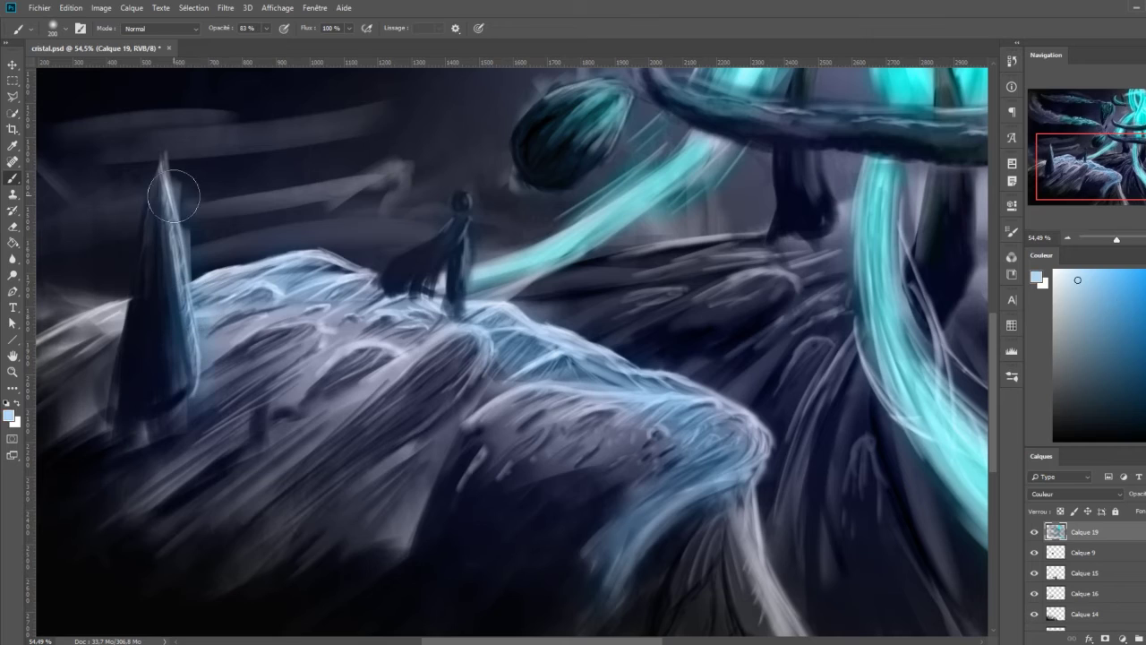
alt+click(538, 457)
key(bracketright)
key(bracketright)
key(bracketright)
scroll(660, 519, down, 5)
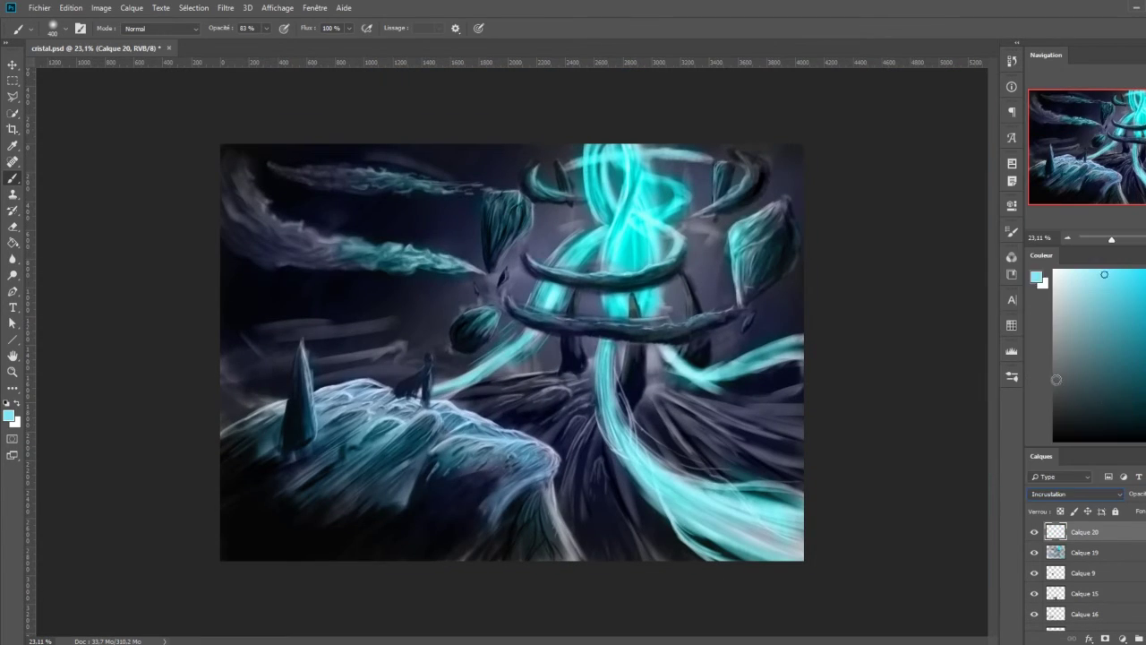
Set Calque 20 to Incrustation blending and darken the upper-left sky.
click(1074, 494)
click(1065, 338)
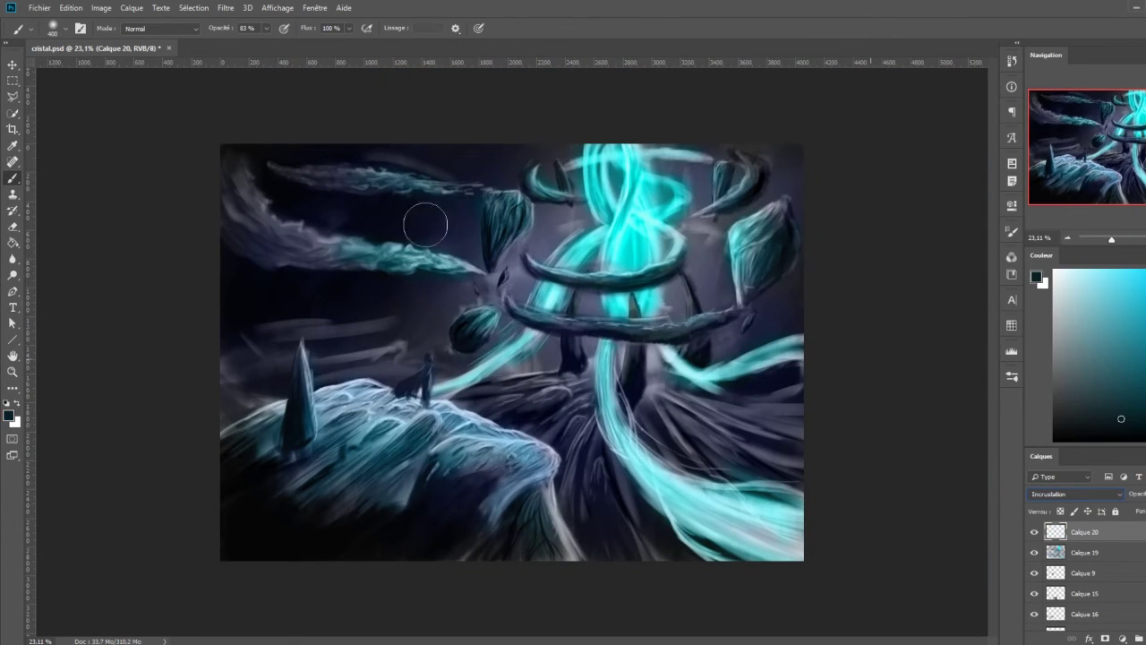
drag(425, 224, 281, 242)
key(bracketleft)
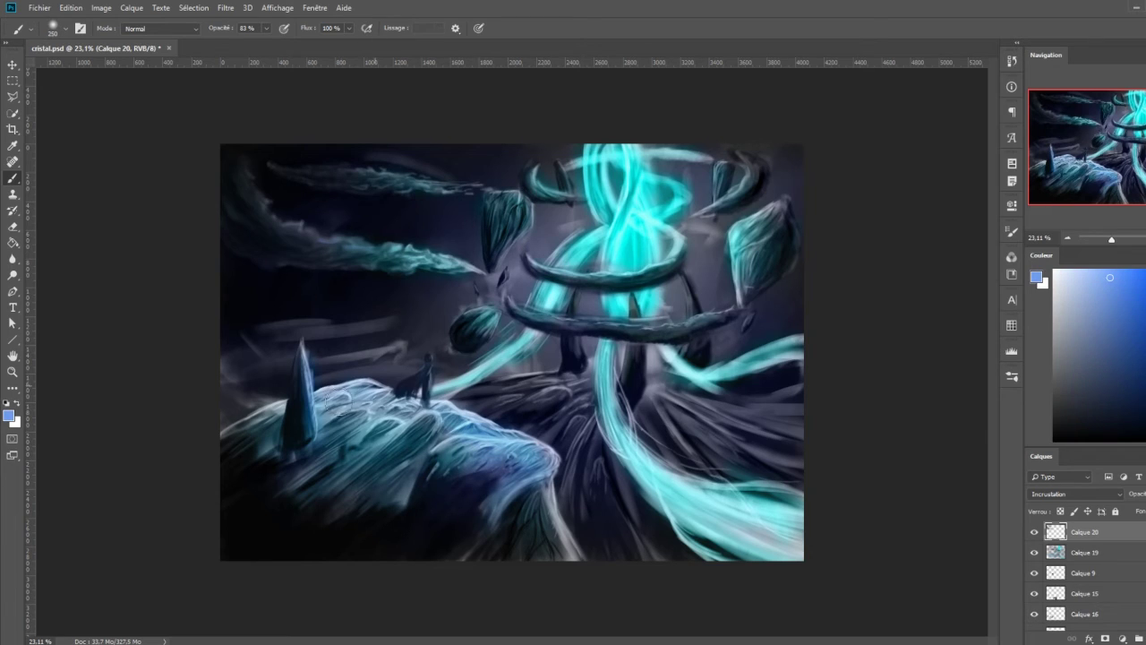
Brighten the icy cliff with light cyan and dark teal strokes, then add new layer Calque 21.
alt+click(613, 534)
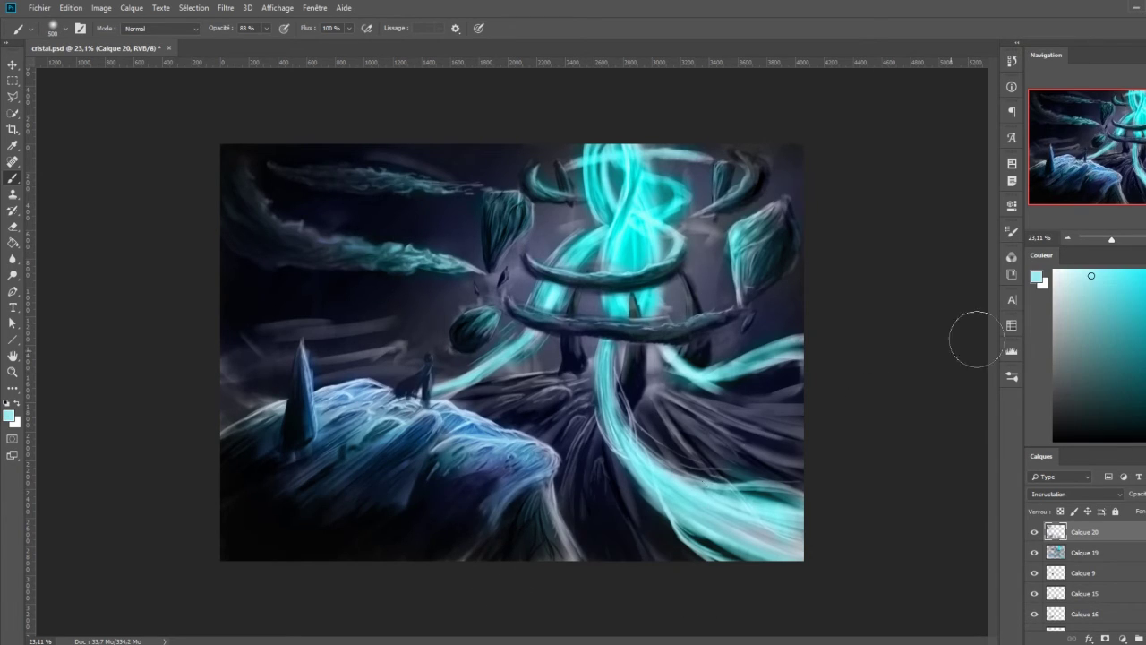
key(bracketright)
alt+scroll(591, 314, up, 3)
alt+click(716, 278)
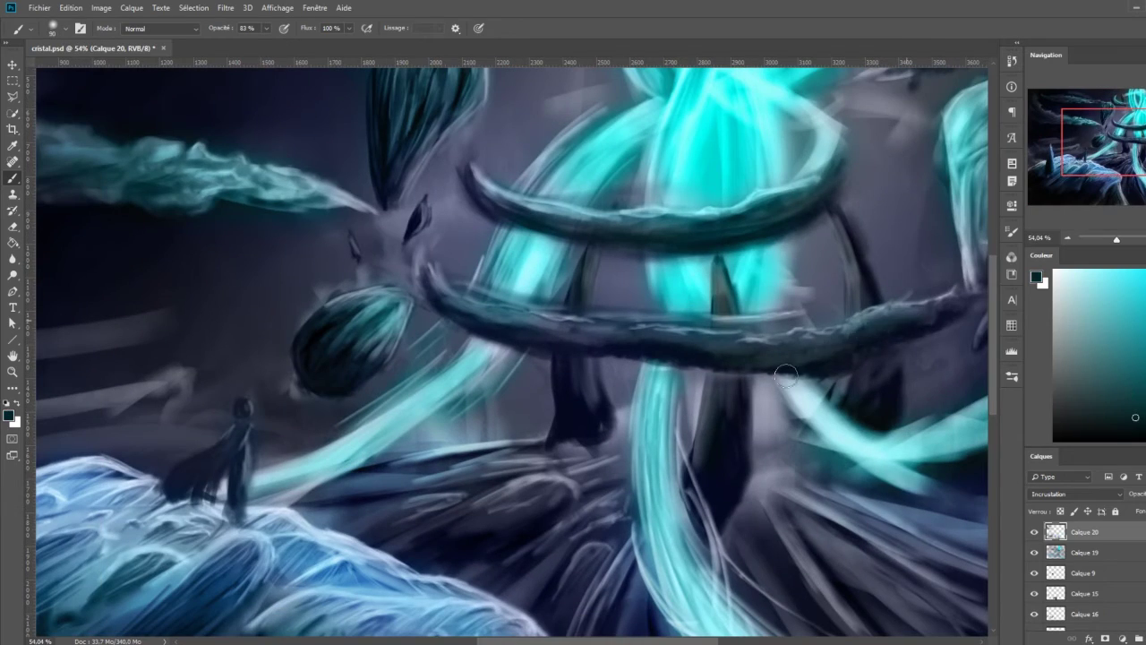
drag(410, 269, 293, 474)
key(bracketright)
key(bracketright)
key(bracketright)
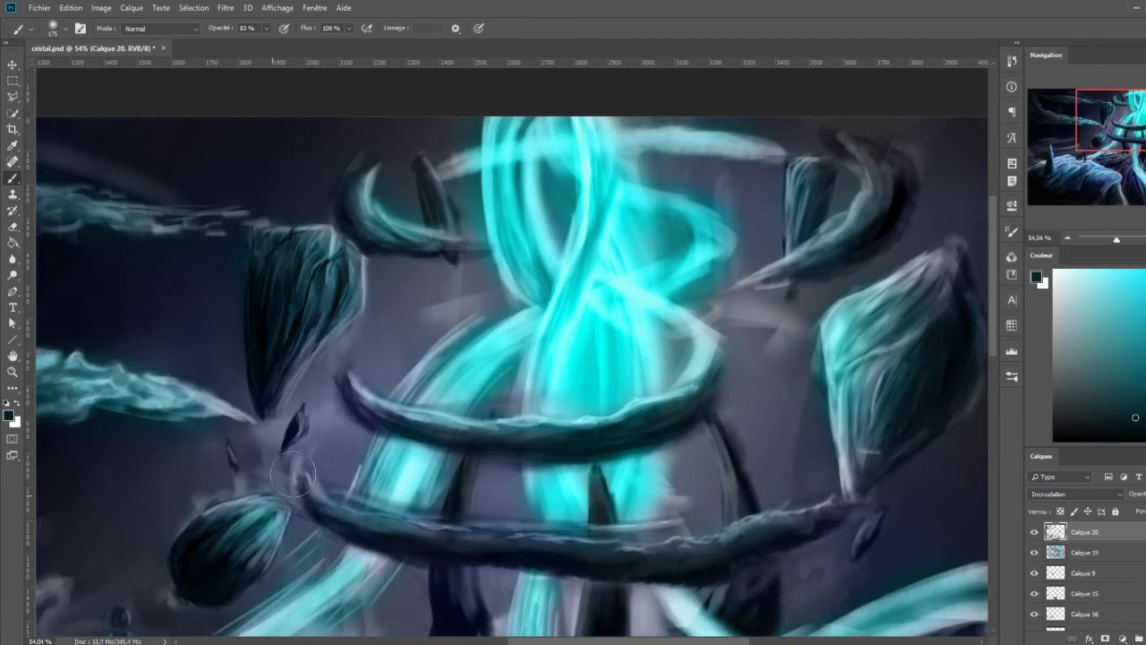
alt+scroll(626, 529, down, 2)
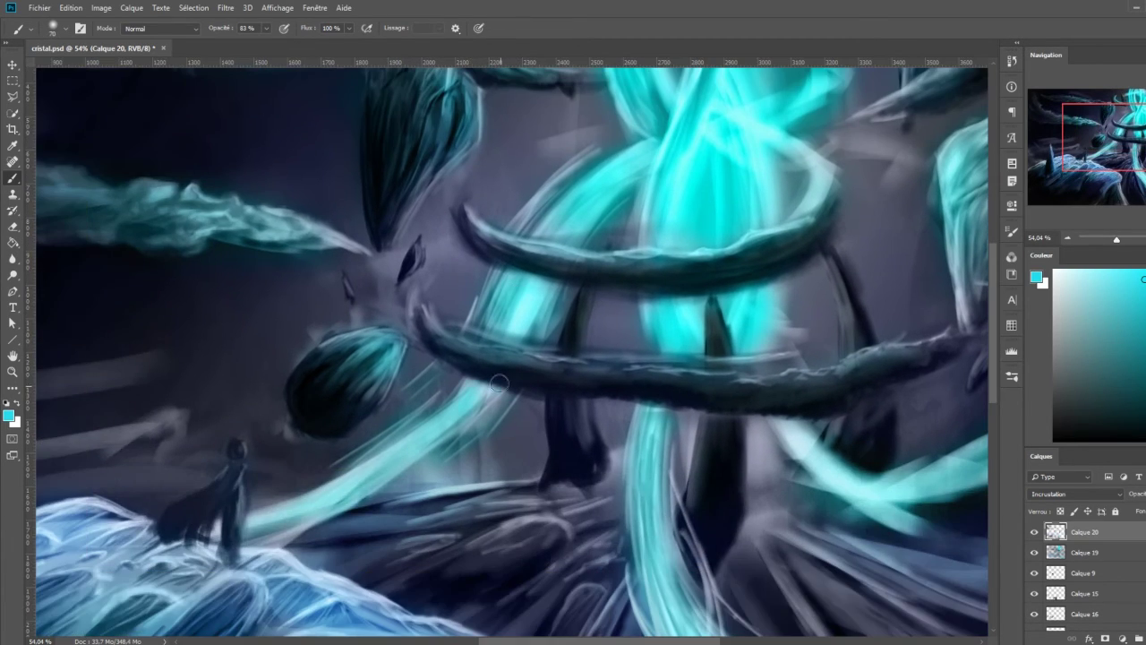
alt+scroll(627, 519, down, 2)
alt+scroll(645, 502, down, 2)
alt+click(659, 486)
key(d)
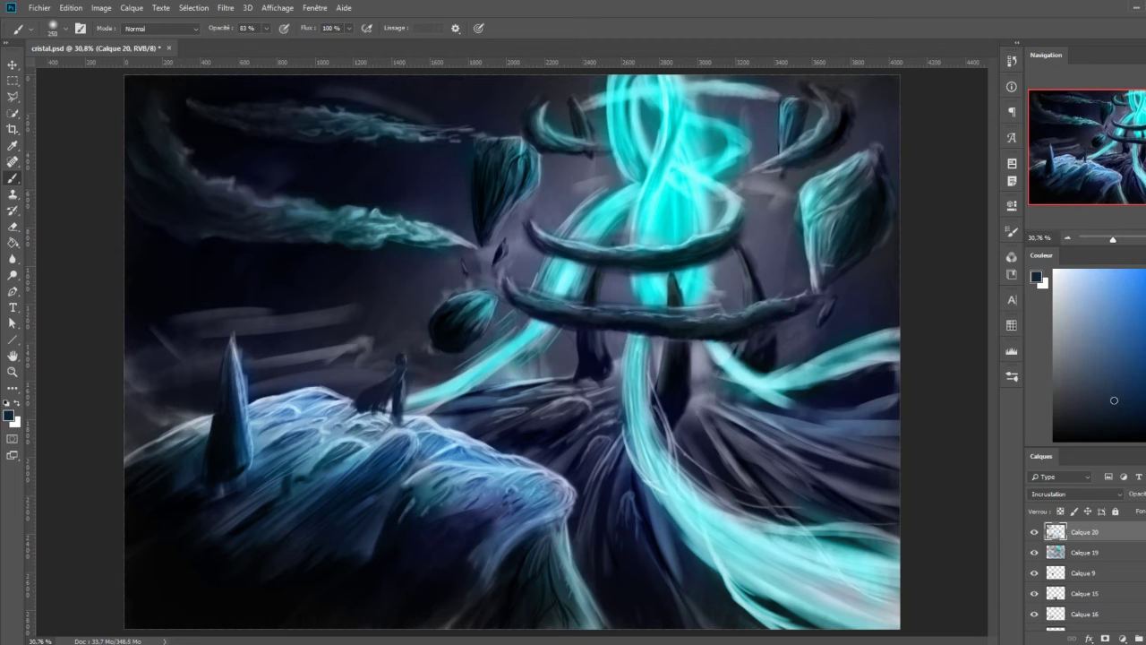
click(1089, 493)
Set the new layer to Incrustation and paint a light teal glow over the beam's centre.
click(1044, 405)
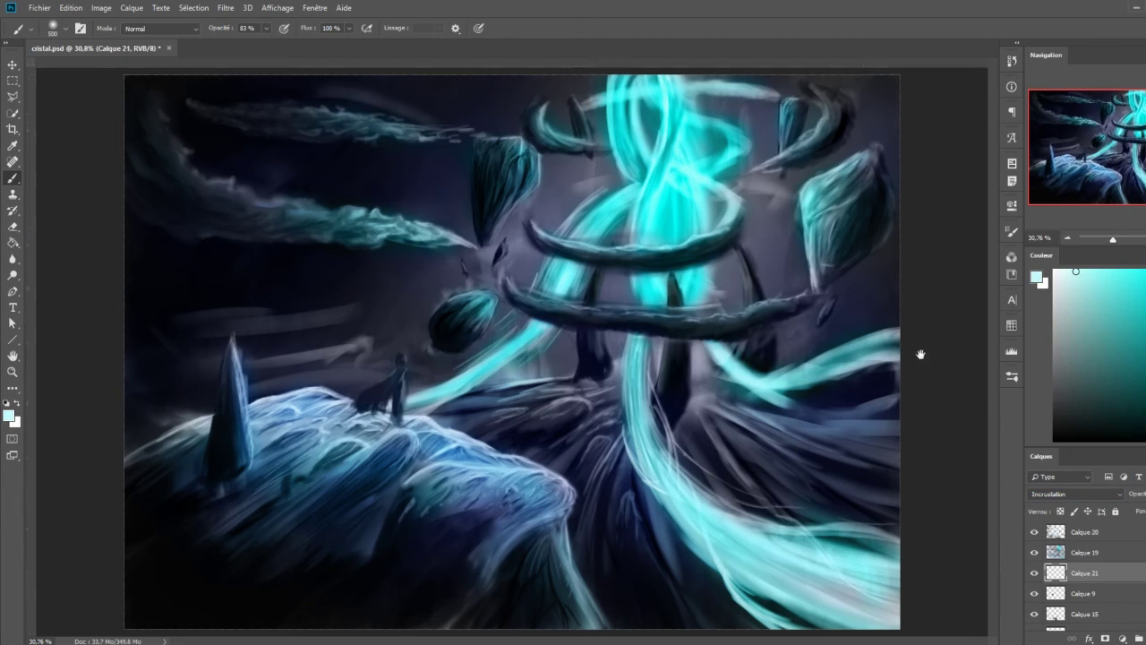
drag(627, 179, 761, 268)
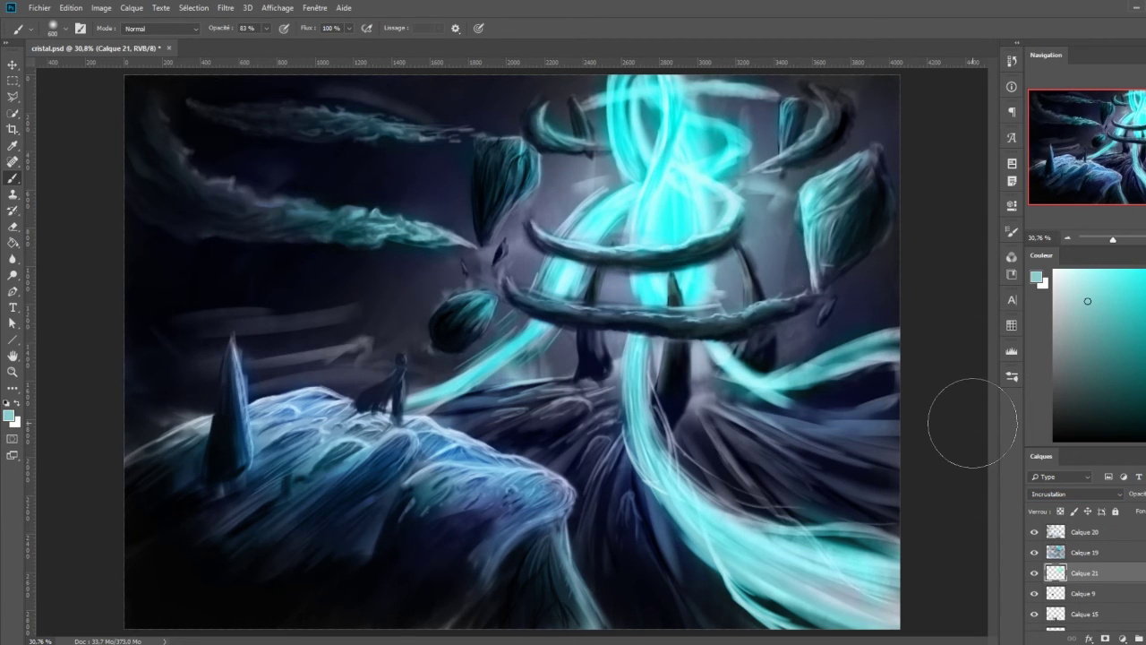
click(1075, 532)
alt+scroll(742, 313, up, 3)
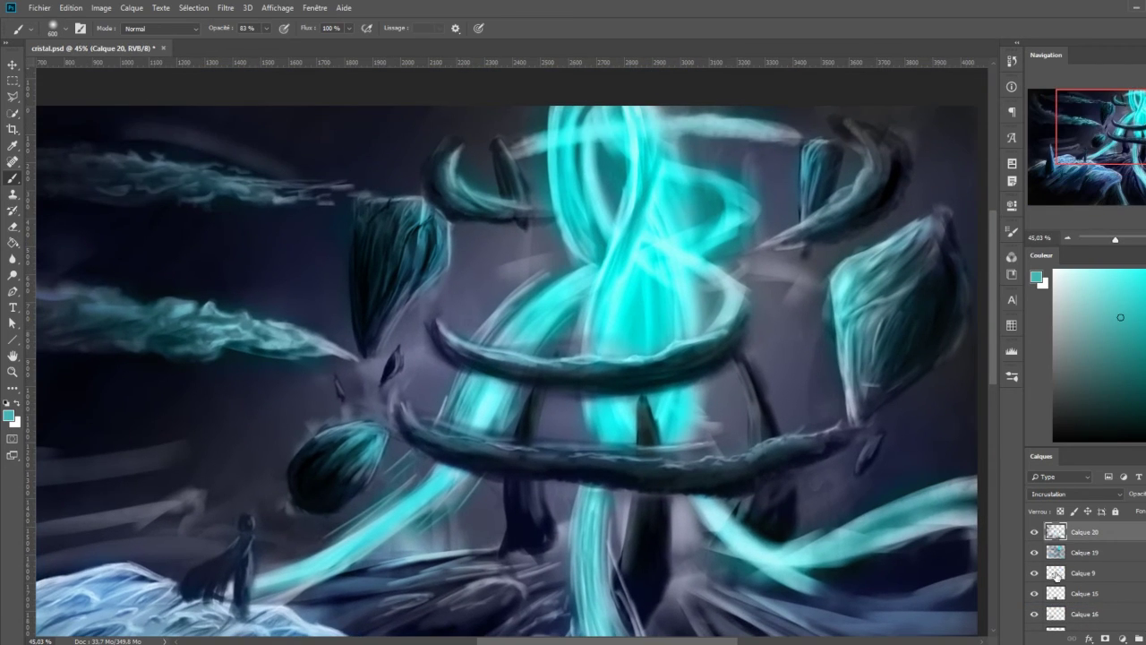
scroll(1074, 564, down, 3)
click(1079, 593)
click(1075, 493)
click(1082, 286)
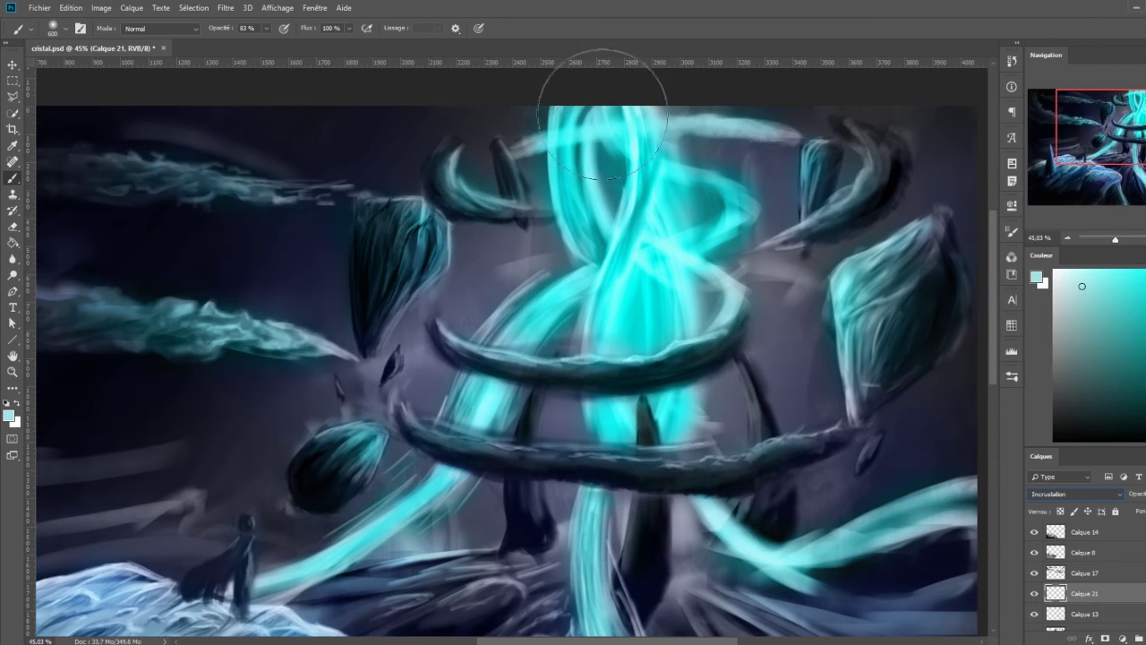
mouse_move(614, 80)
mouse_down()
mouse_move(573, 403)
mouse_move(841, 269)
mouse_up()
drag(770, 206, 457, 376)
Erase excess glow at the centre and move Calque 21 below Calque 5.
key(e)
mouse_move(627, 251)
mouse_down()
mouse_move(537, 304)
mouse_move(507, 338)
mouse_up()
click(1034, 593)
click(1083, 614)
scroll(1083, 573, down, 3)
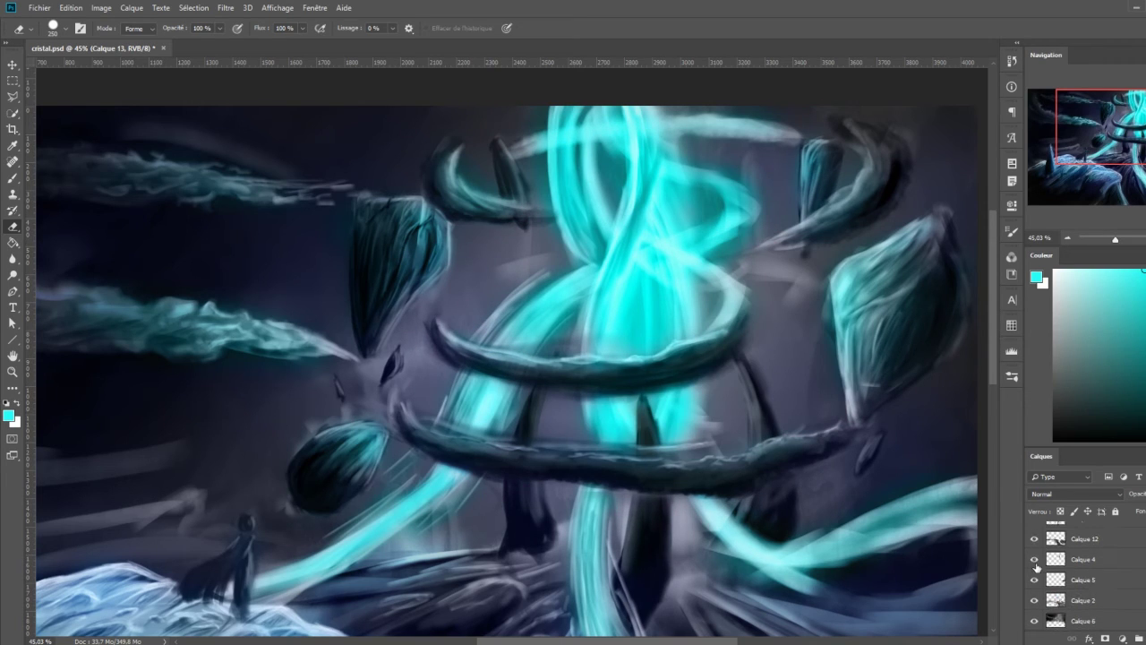
double_click(1035, 579)
key(ctrl+z)
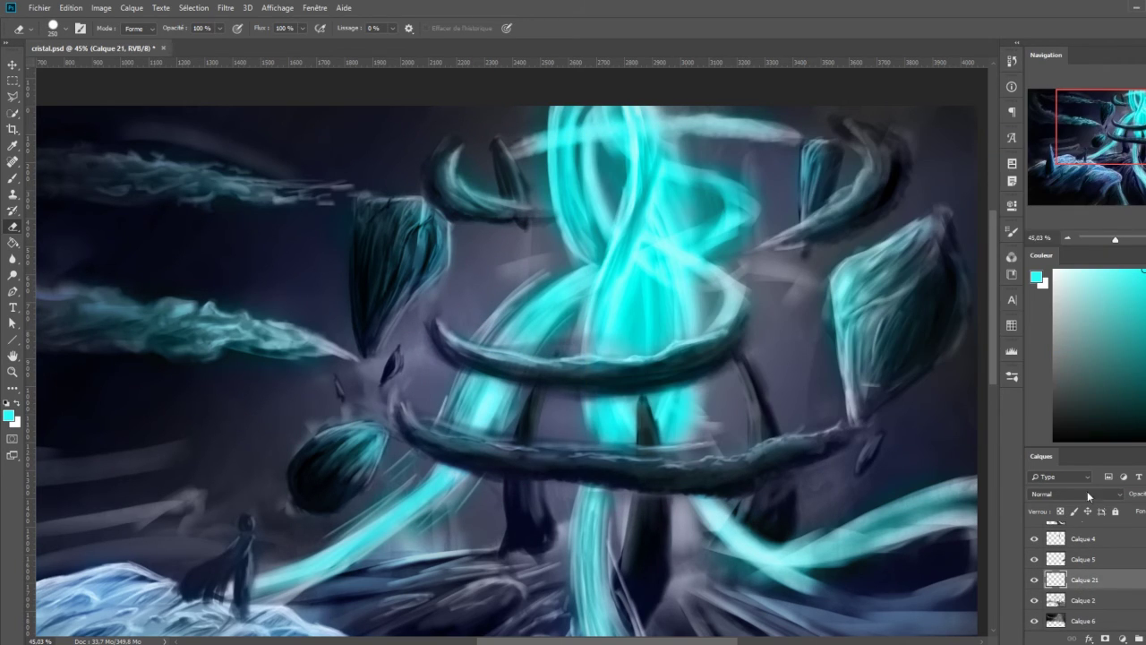
scroll(1083, 582, up, 2)
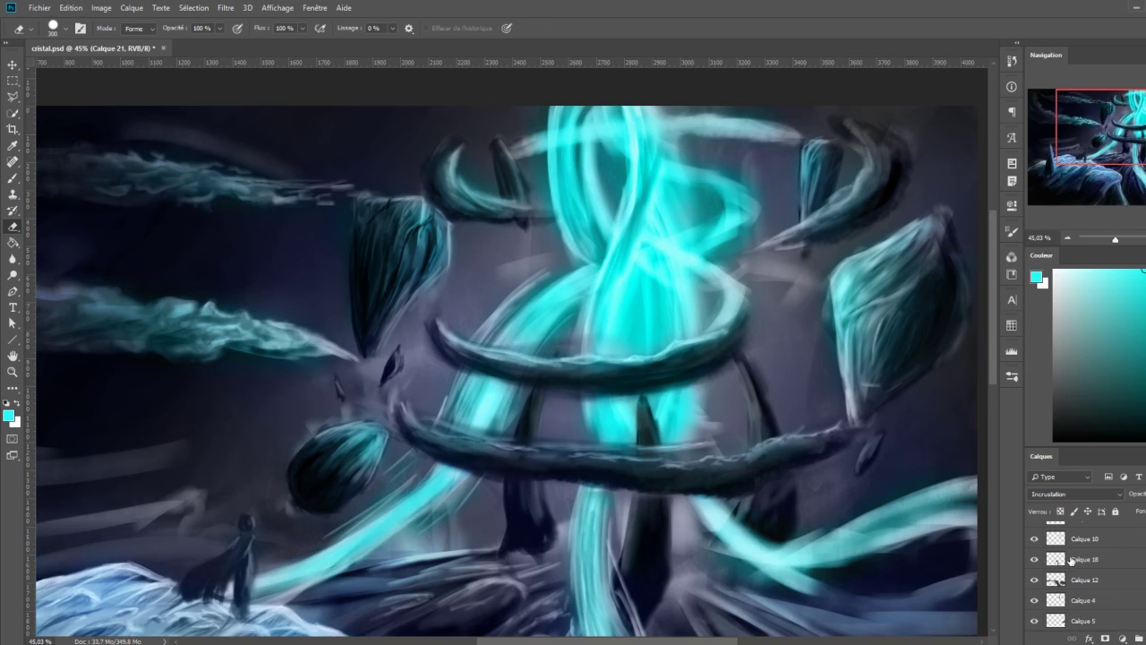
Set Calque 24 to Incrustation blending to brighten the glow.
click(1084, 559)
click(1074, 493)
key(Escape)
scroll(1084, 573, down, 3)
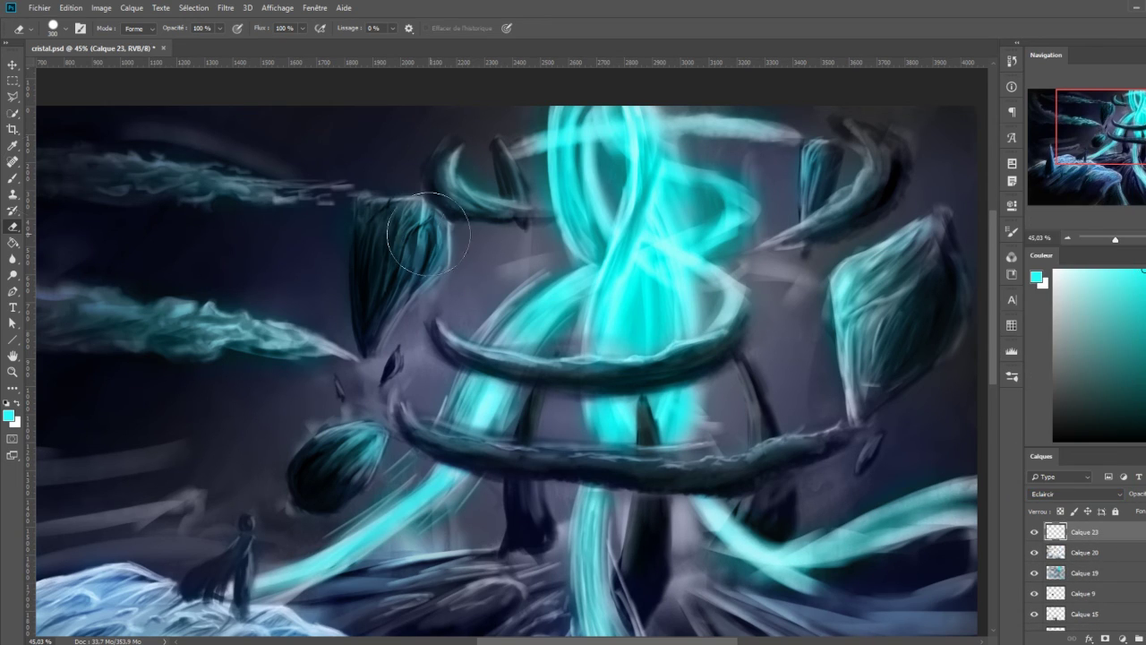
click(1048, 552)
key(b)
scroll(1044, 560, down, 3)
click(1084, 593)
click(1075, 493)
click(1056, 409)
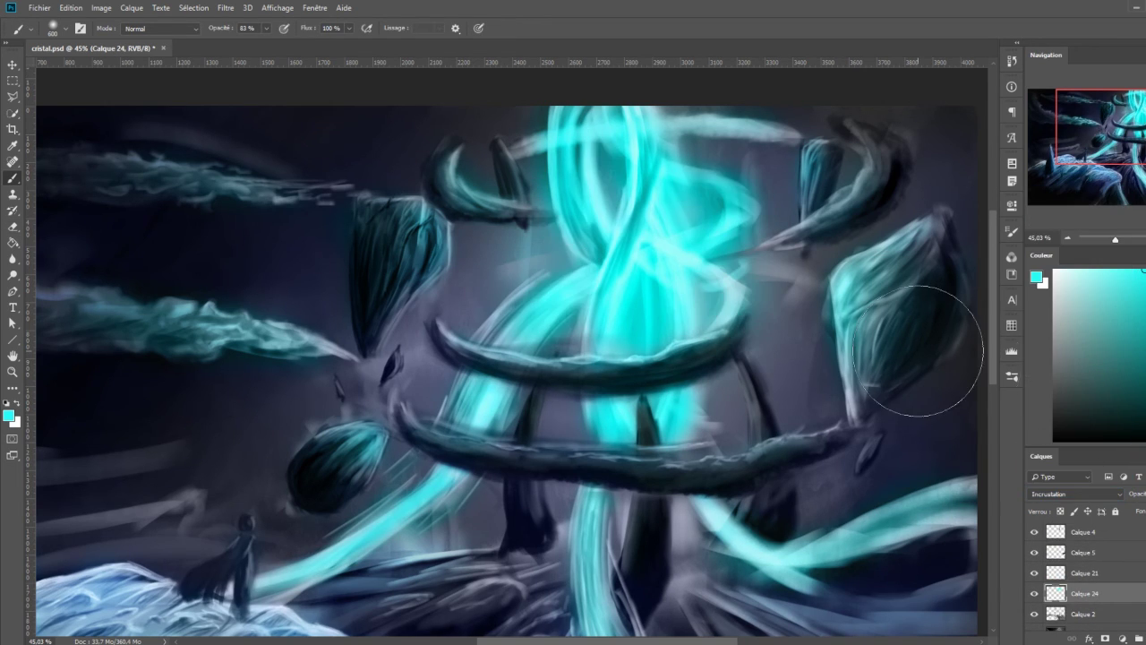
Reset the painting colours to default and enlarge the brush.
scroll(658, 285, down, 5)
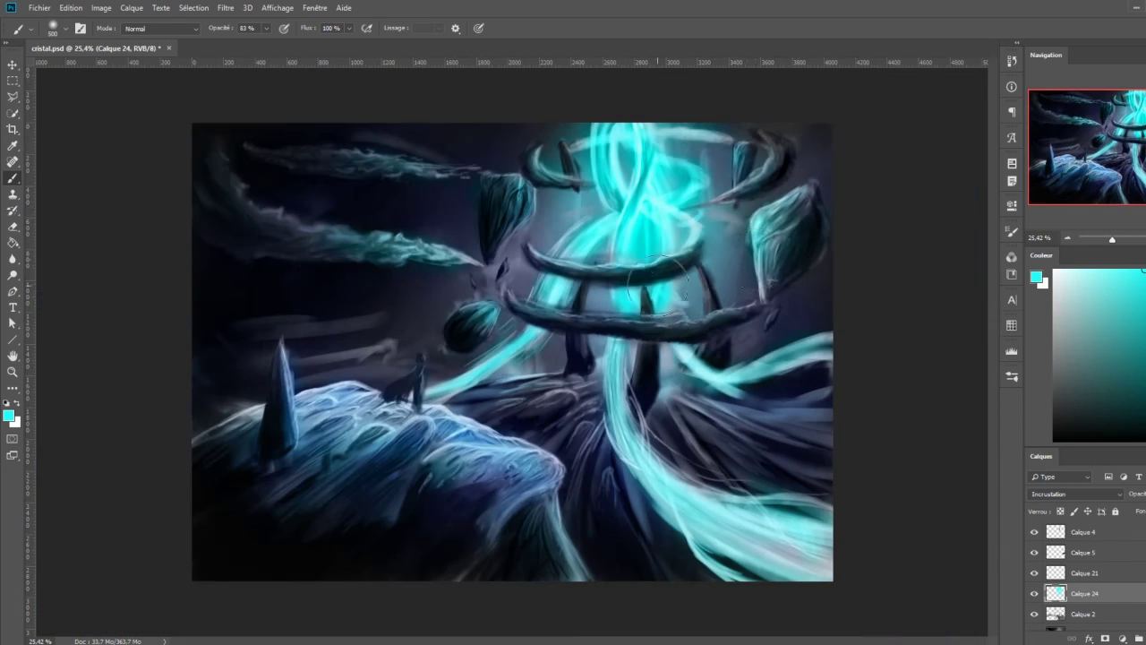
scroll(764, 276, up, 5)
scroll(686, 333, down, 2)
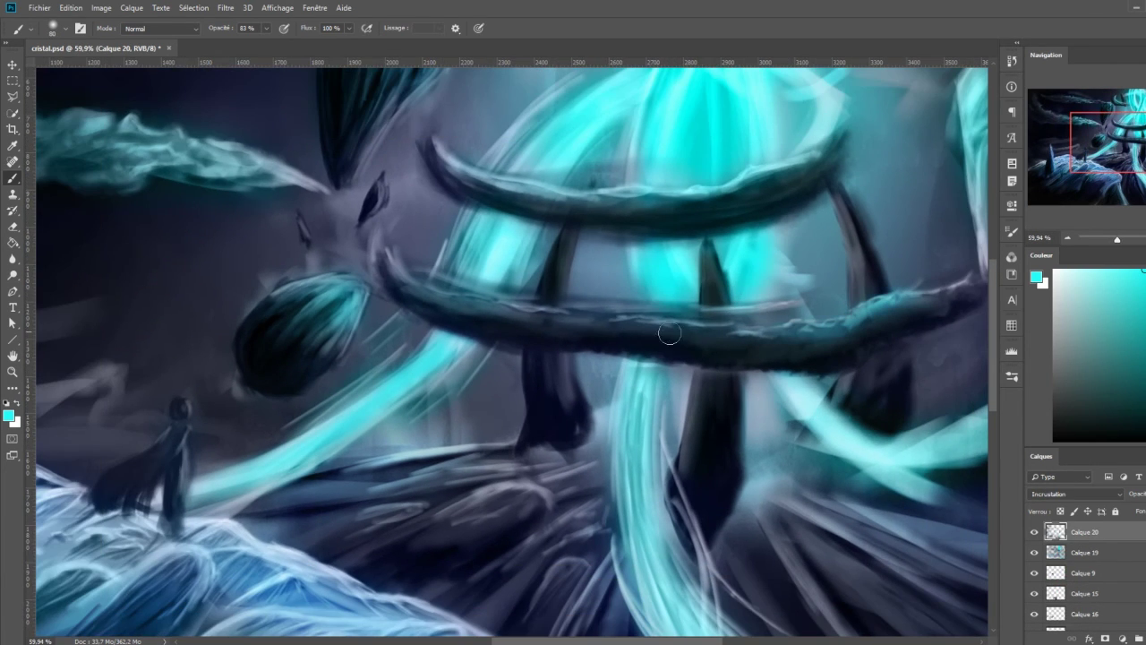
scroll(739, 184, down, 2)
scroll(680, 295, down, 2)
key(bracketright)
key(bracketright)
key(bracketright)
key(d)
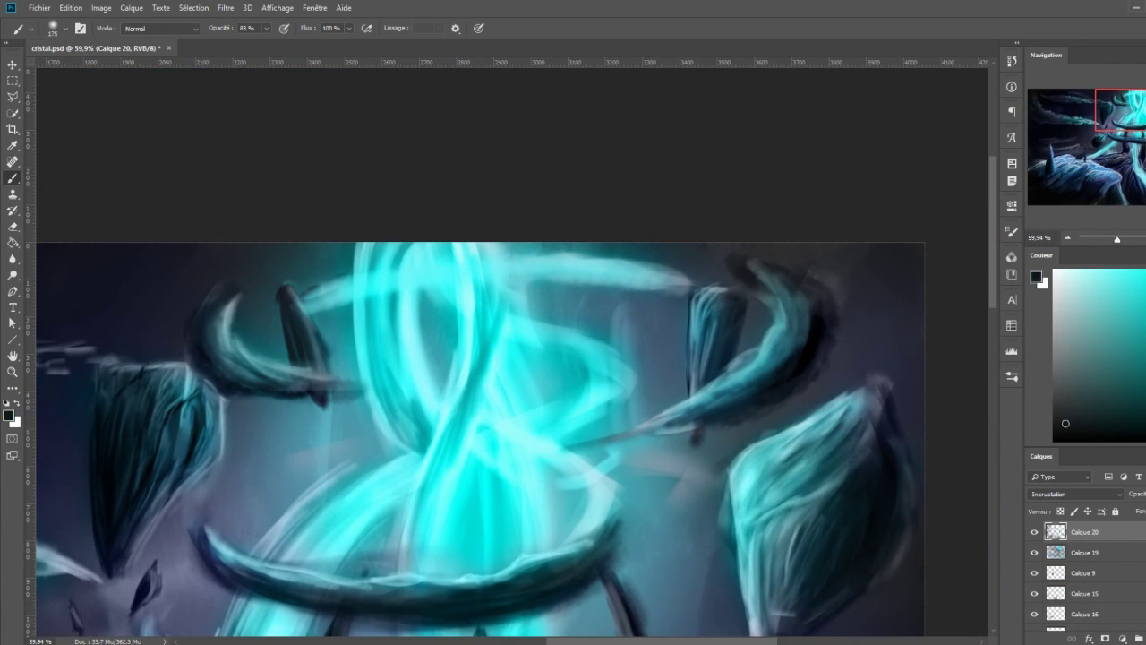
scroll(521, 405, down, 1)
scroll(521, 406, down, 2)
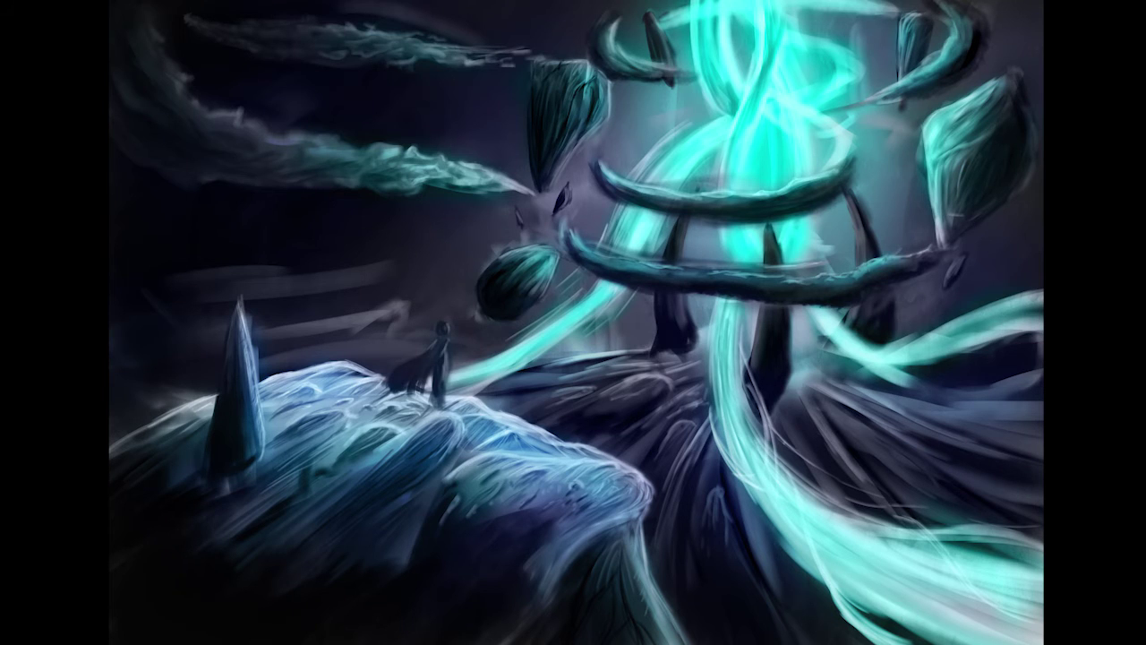